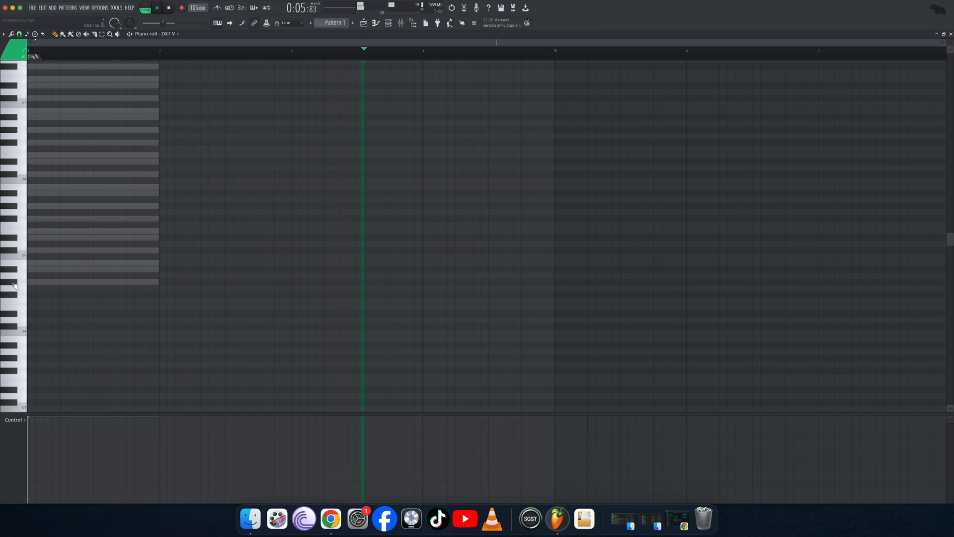
# - Draw a half-bar G#4 note at the start of bar 1, followed by a half-bar D#5 note lowered one octave
pyautogui.click(23, 280)
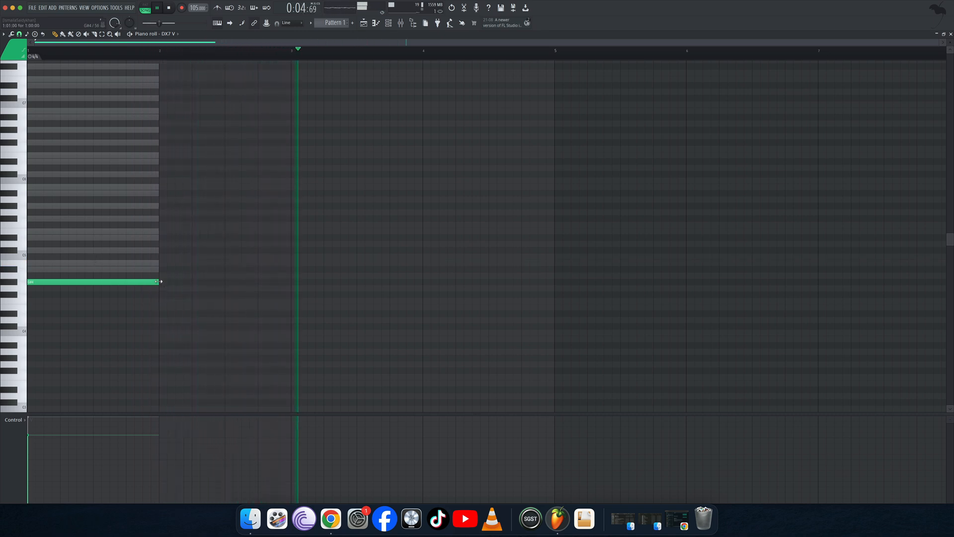
pyautogui.moveTo(159, 282); pyautogui.dragTo(95, 280)
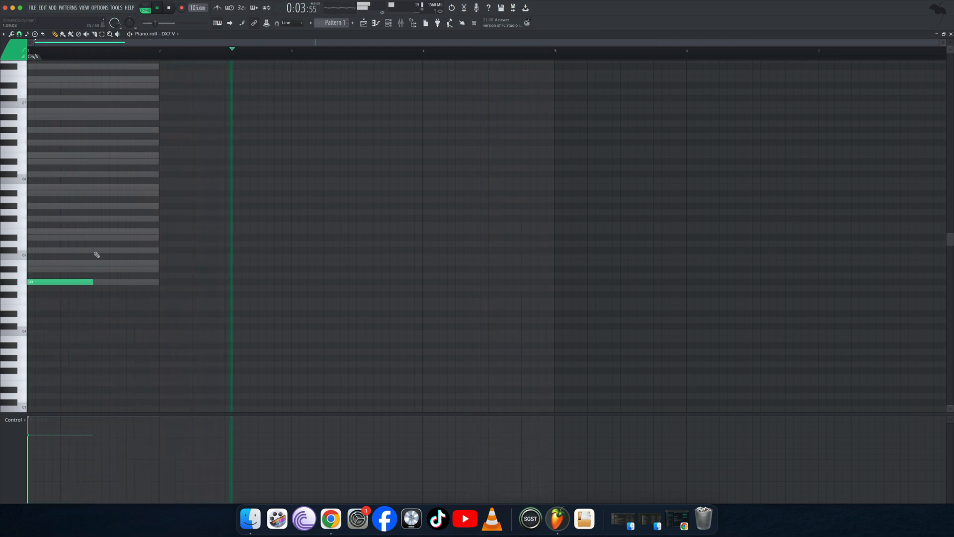
pyautogui.click(93, 237)
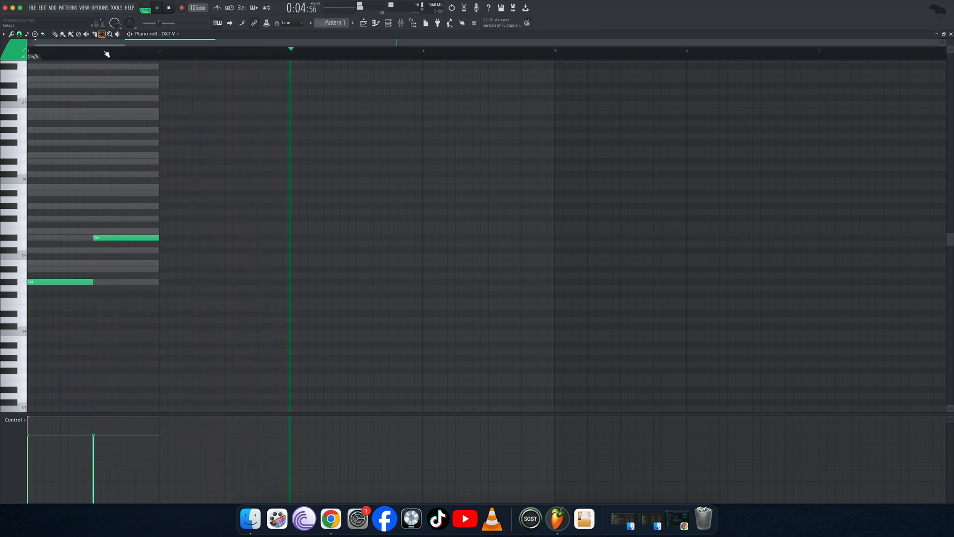
pyautogui.click(133, 238)
pyautogui.hotkey('shift', 'Down')
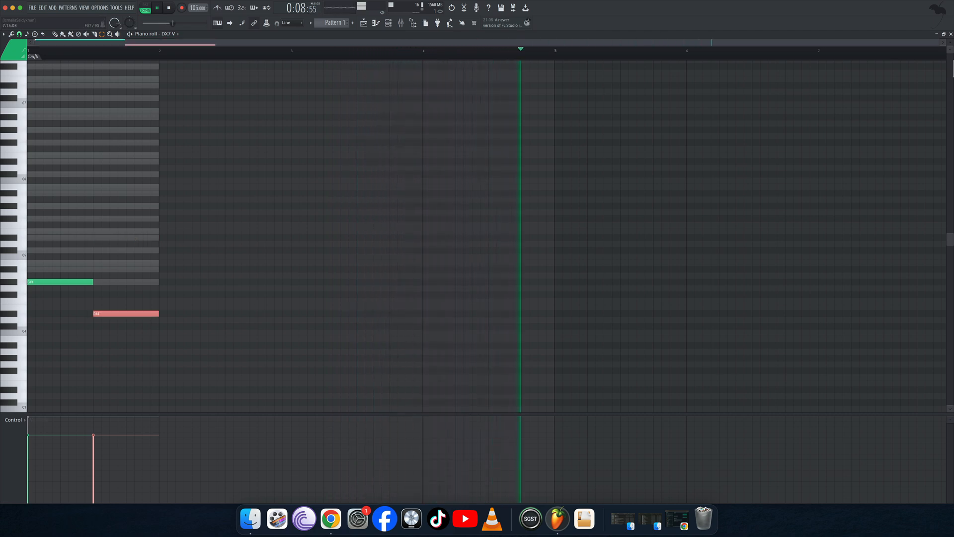
# - Move the D#4 note to the start of bar 2 and lengthen the G#4 note to fill bar 1
pyautogui.moveTo(942, 42); pyautogui.dragTo(623, 51)
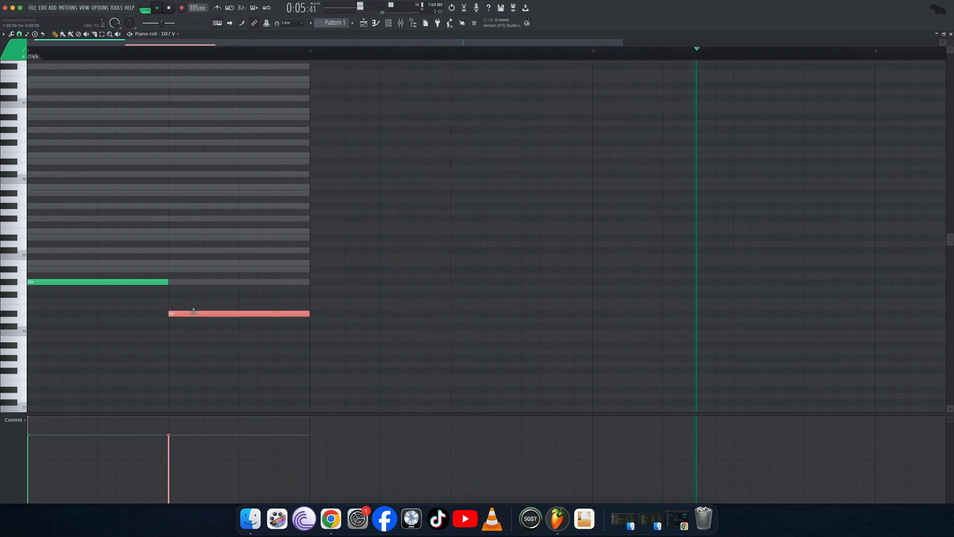
pyautogui.moveTo(197, 313); pyautogui.dragTo(338, 314)
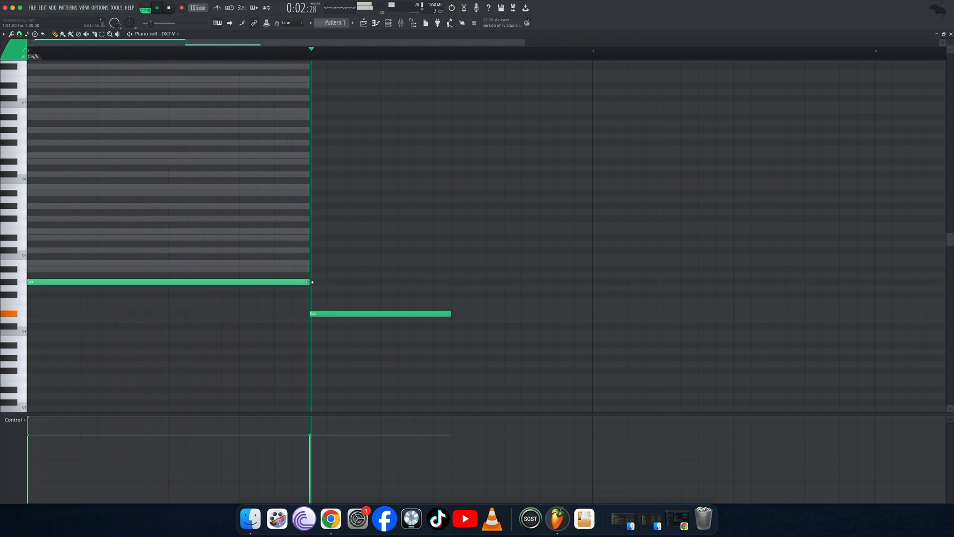
pyautogui.moveTo(312, 282); pyautogui.dragTo(292, 282)
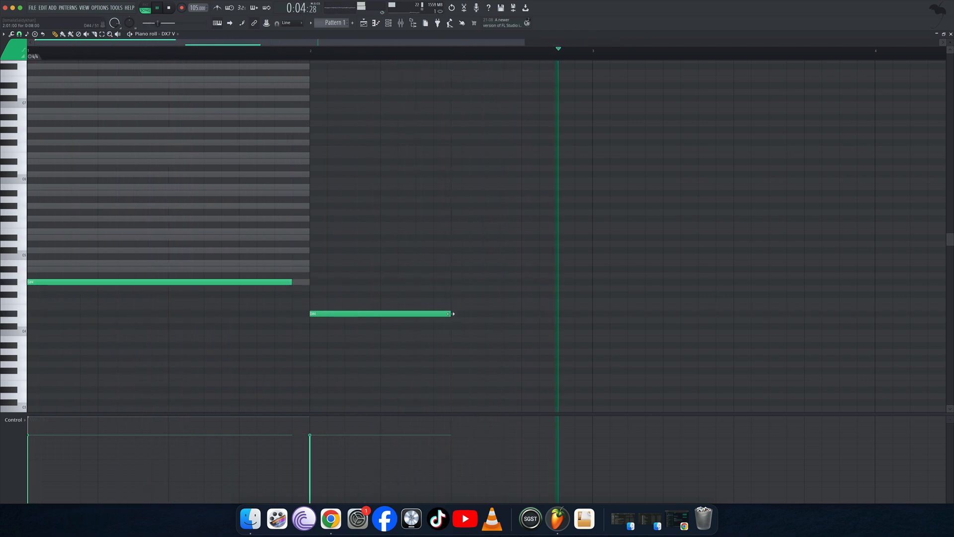
pyautogui.moveTo(296, 281); pyautogui.dragTo(306, 282)
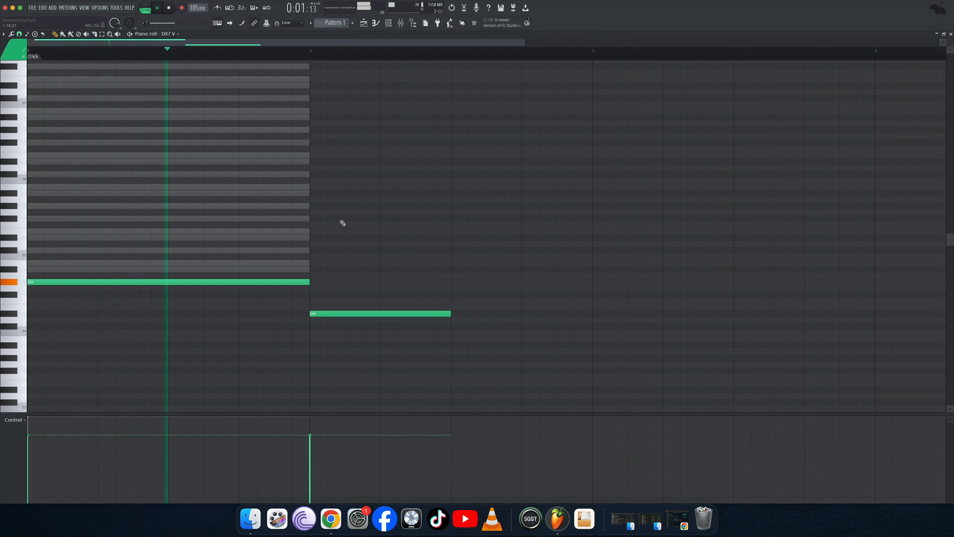
# - Draw a full-bar F#5 note at the start of bar 2 and lower it one octave to F#4
pyautogui.moveTo(314, 222)
pyautogui.mouseDown()
pyautogui.moveTo(349, 219)
pyautogui.moveTo(314, 219)
pyautogui.mouseUp()
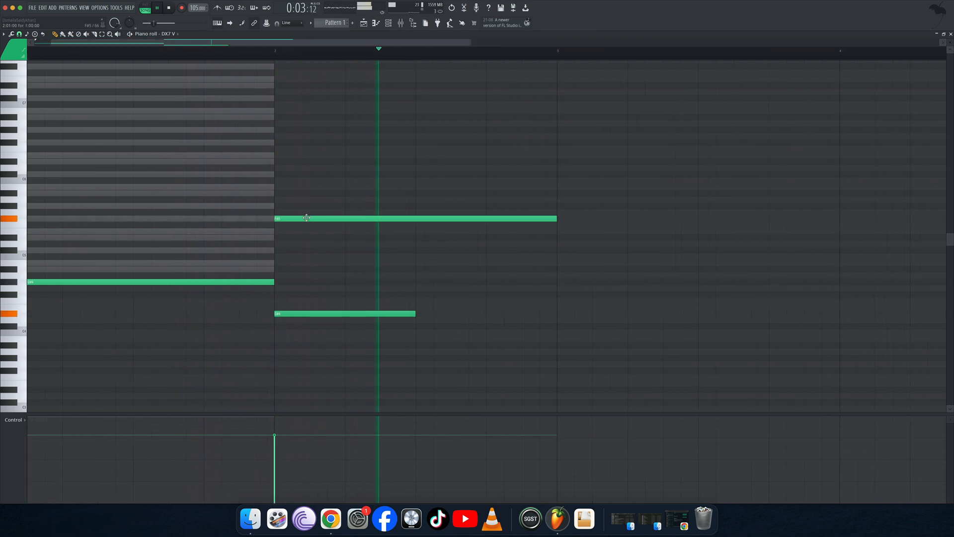
pyautogui.click(102, 34)
pyautogui.moveTo(387, 189); pyautogui.dragTo(386, 245)
pyautogui.hotkey('ctrl', 'Down')
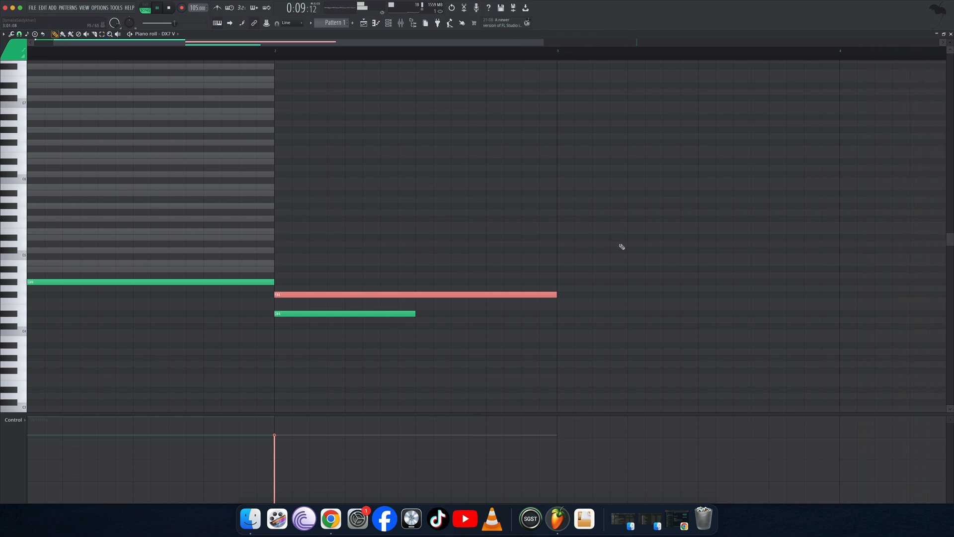
# - Shorten the F#4 note to half a bar and move the D#4 note to the second half of bar 2, an octave higher
pyautogui.moveTo(557, 295); pyautogui.dragTo(543, 317)
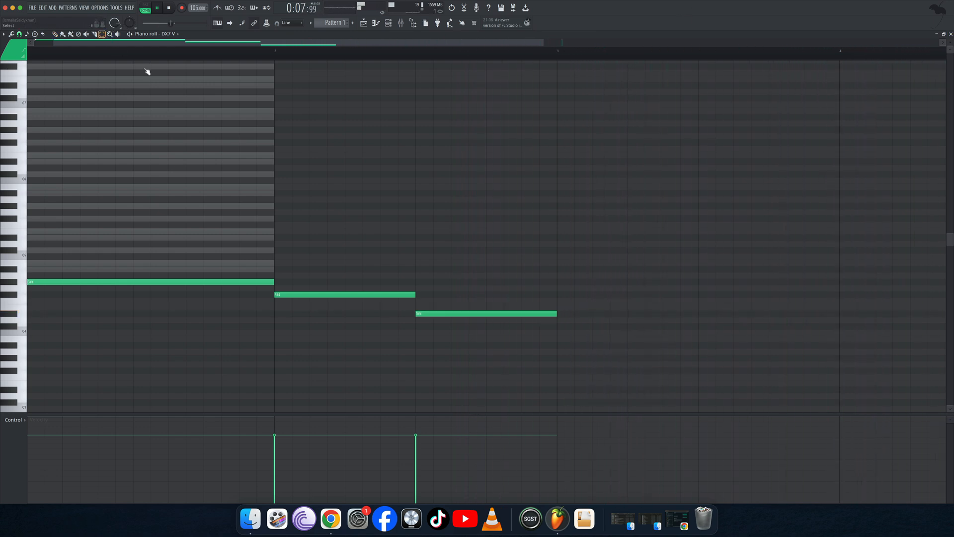
pyautogui.moveTo(458, 241); pyautogui.dragTo(486, 350)
pyautogui.hotkey('ctrl', 'Up')
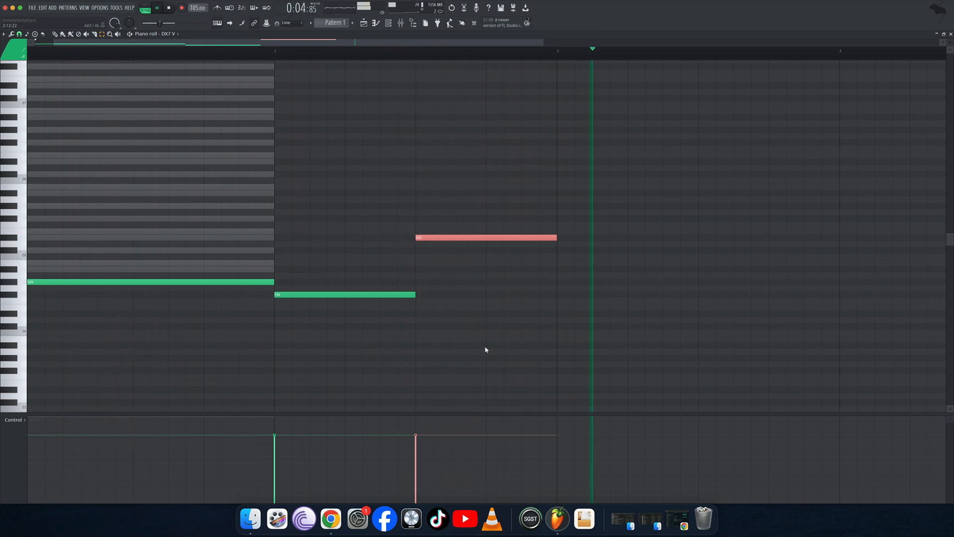
# - Add B4 and D#5 notes above the G#4 note, both starting with bar 1 and filling it
pyautogui.click(55, 34)
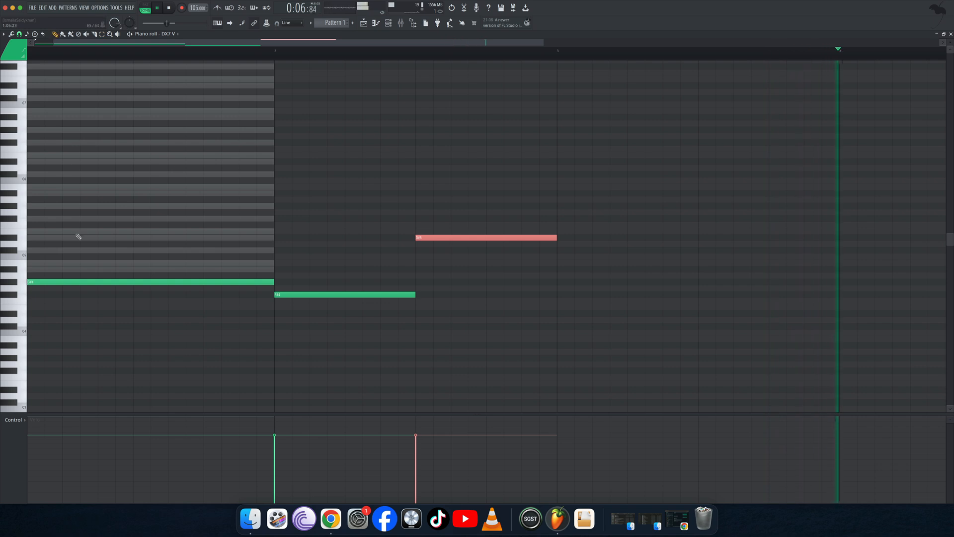
pyautogui.click(41, 262)
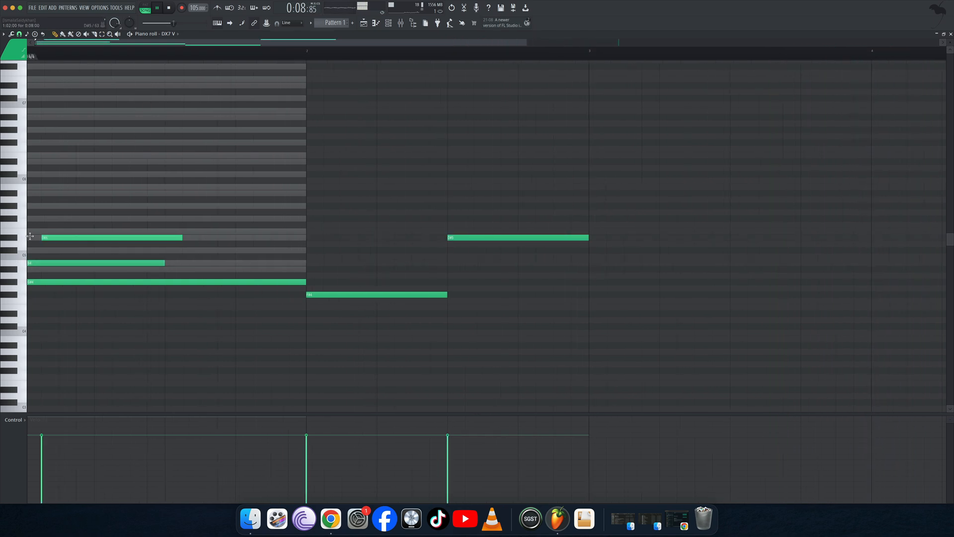
pyautogui.moveTo(30, 236); pyautogui.dragTo(27, 236)
pyautogui.moveTo(165, 263); pyautogui.dragTo(308, 263)
pyautogui.moveTo(172, 241); pyautogui.dragTo(308, 239)
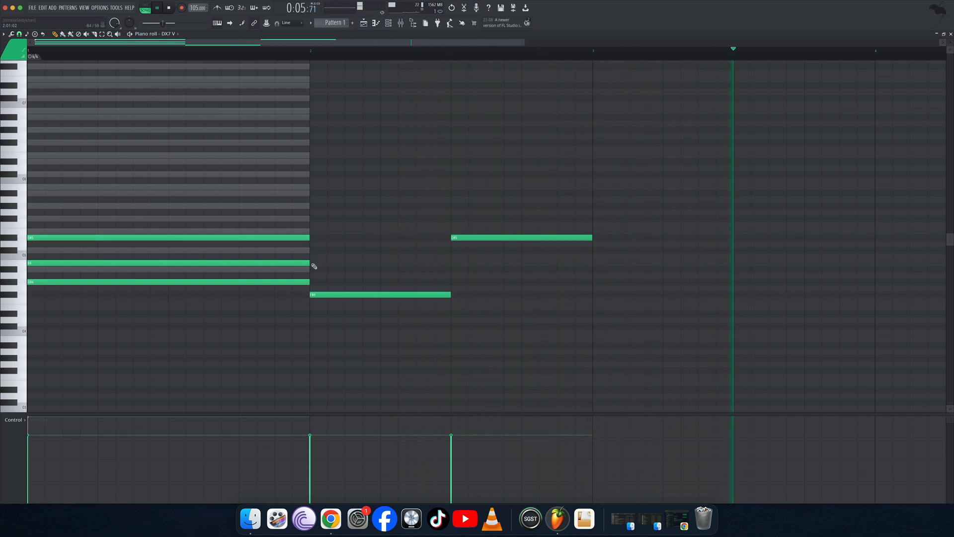
# - Add half-bar A#4 and D#5 notes above the F#4 note in the first half of bar 2
pyautogui.click(312, 269)
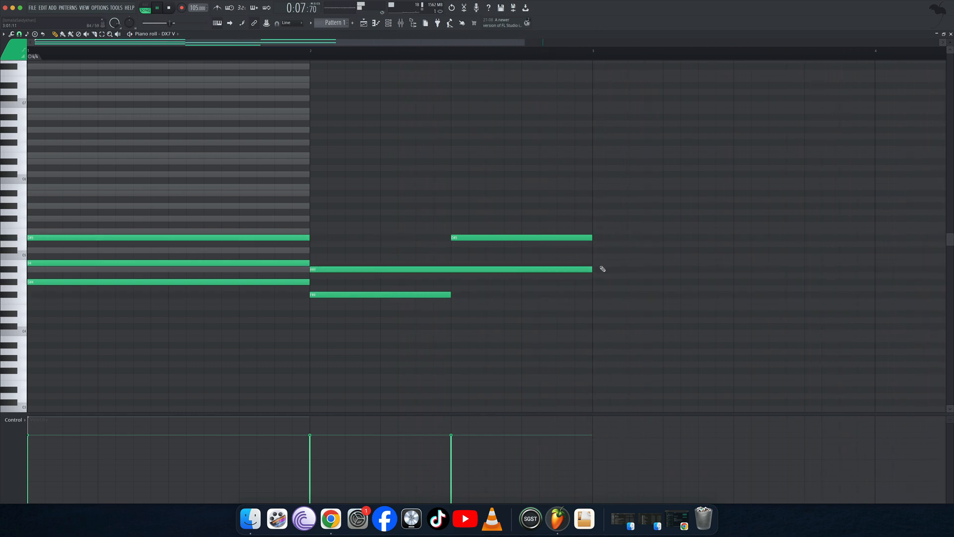
pyautogui.moveTo(469, 271); pyautogui.dragTo(453, 271)
pyautogui.click(315, 250)
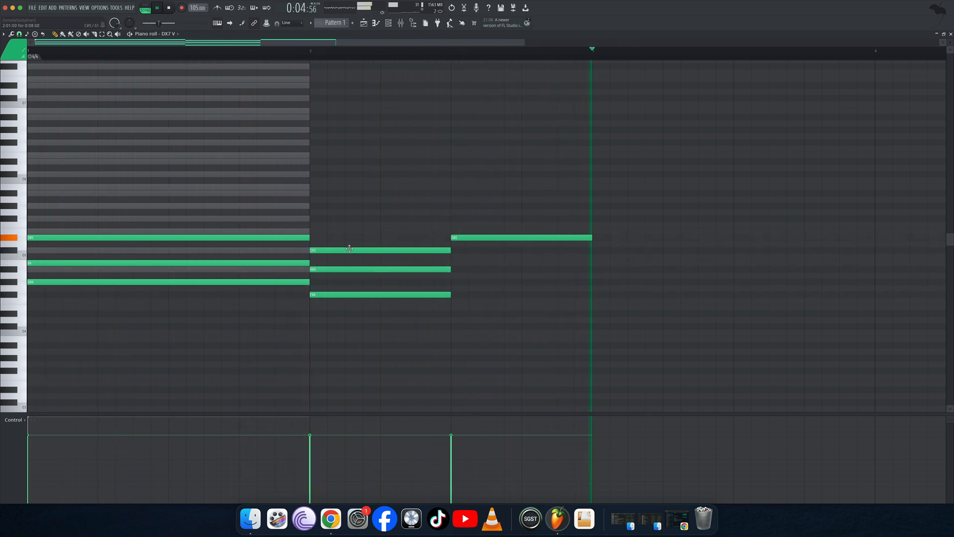
pyautogui.moveTo(350, 249); pyautogui.dragTo(350, 235)
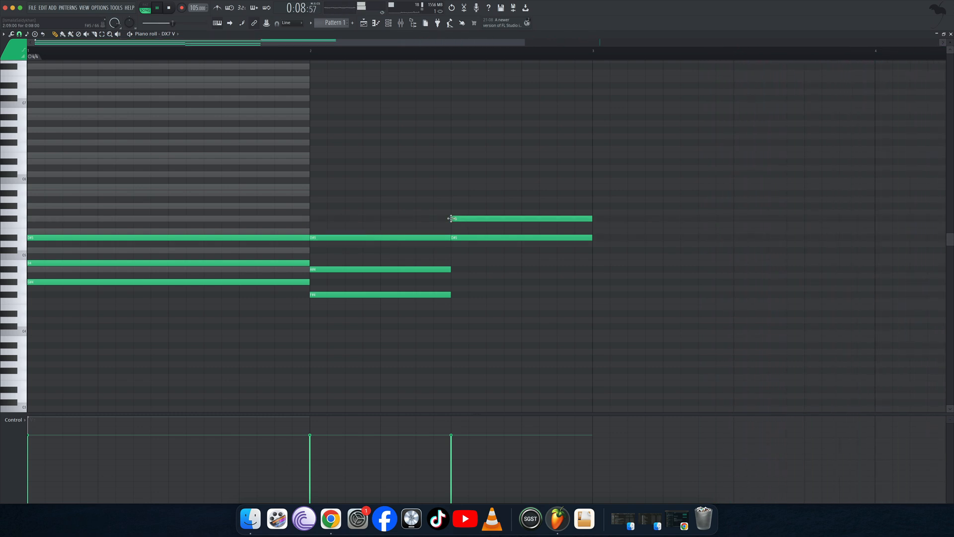
# - Stack F#5 and A#5 over the D#5 note in the second half of bar 2 and lower both added notes one octave
pyautogui.click(452, 194)
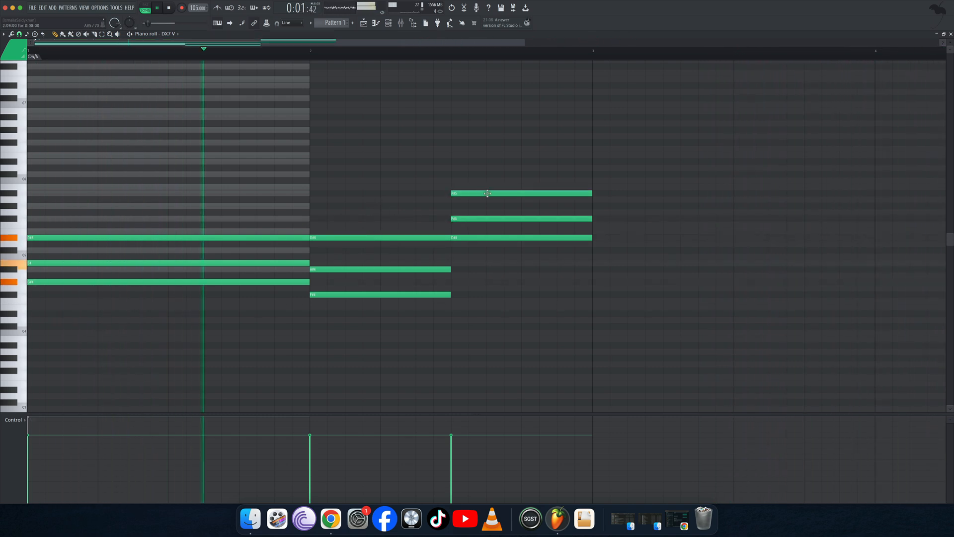
pyautogui.click(103, 36)
pyautogui.moveTo(517, 145); pyautogui.dragTo(525, 258)
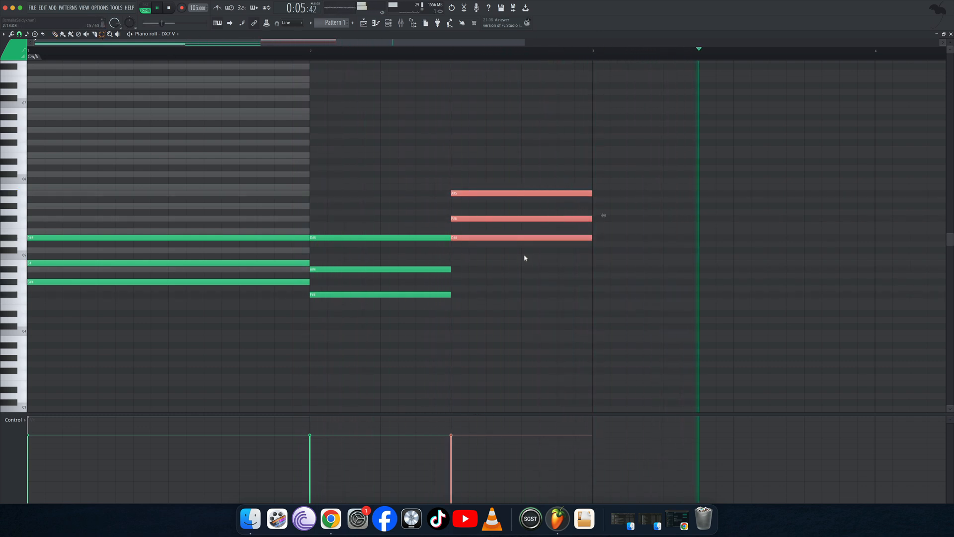
pyautogui.moveTo(516, 179); pyautogui.dragTo(517, 222)
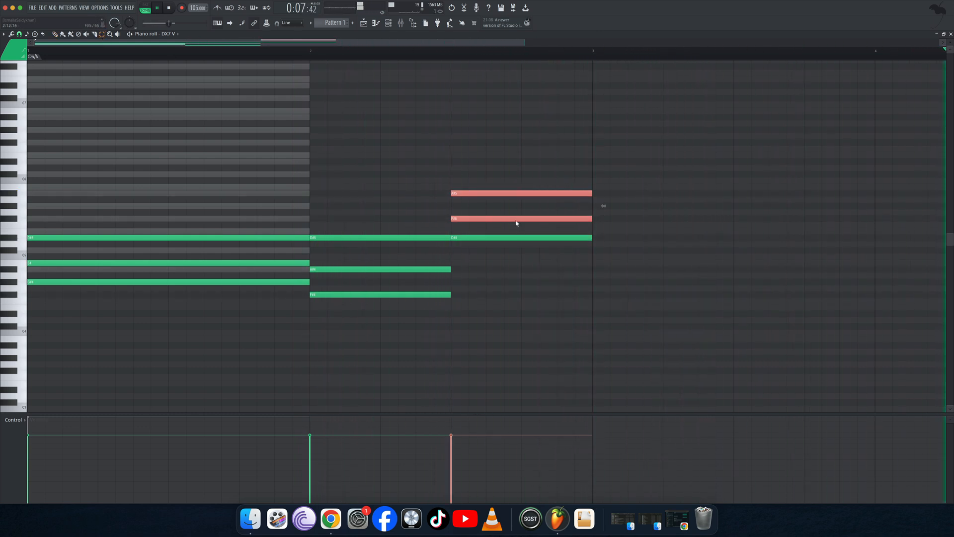
pyautogui.hotkey('ctrl', 'Down')
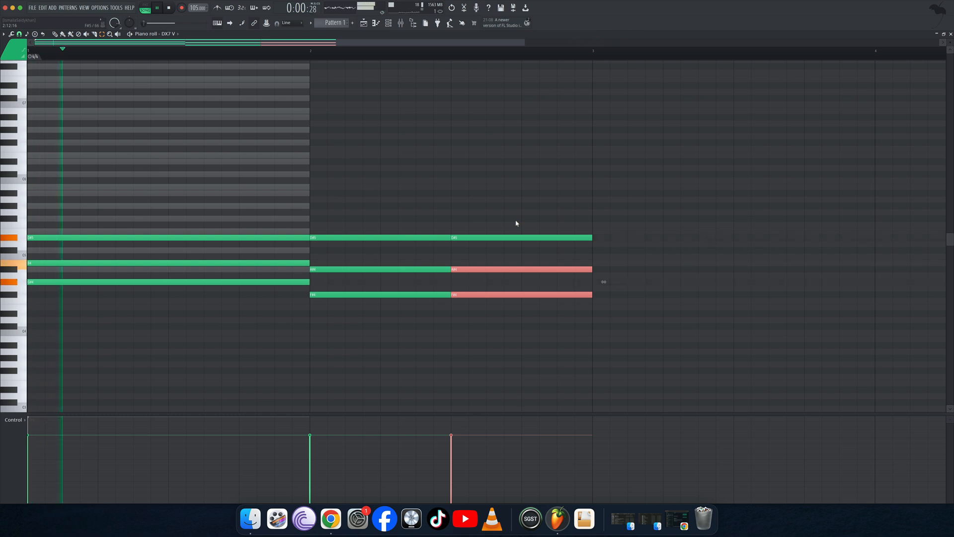
# - Raise the A#4 note in the second half of bar 2 by one semitone to B4
pyautogui.click(510, 269)
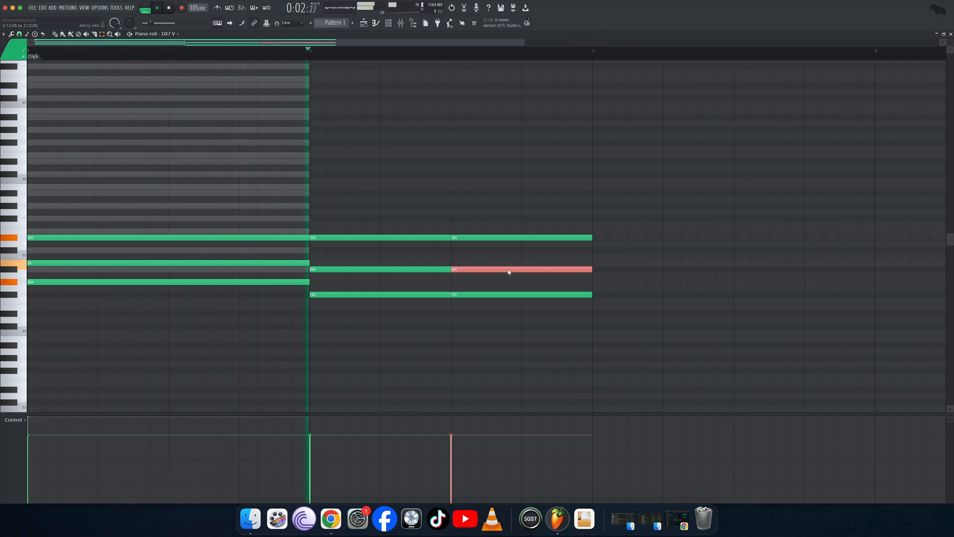
pyautogui.hotkey('ctrl', 'Up')
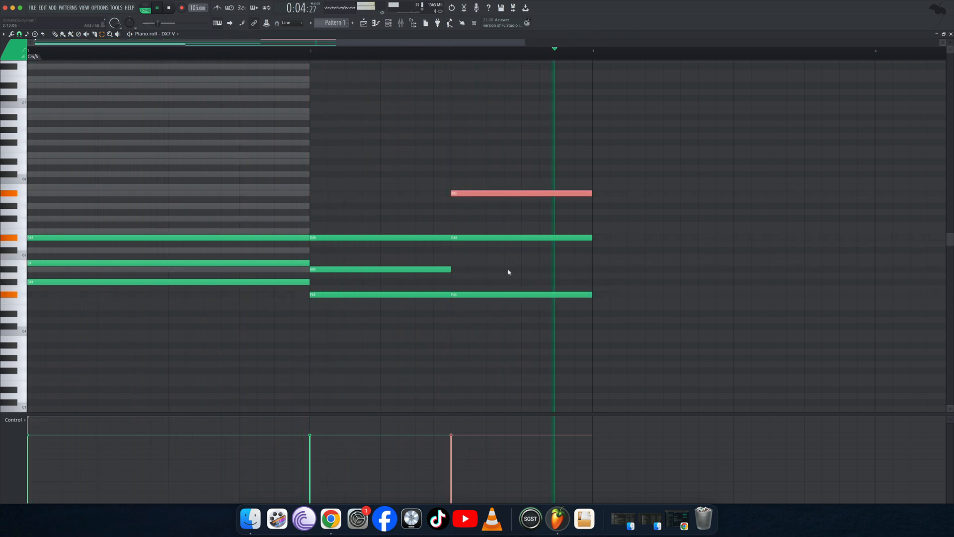
pyautogui.hotkey('ctrl', 'Down')
pyautogui.press('Up')
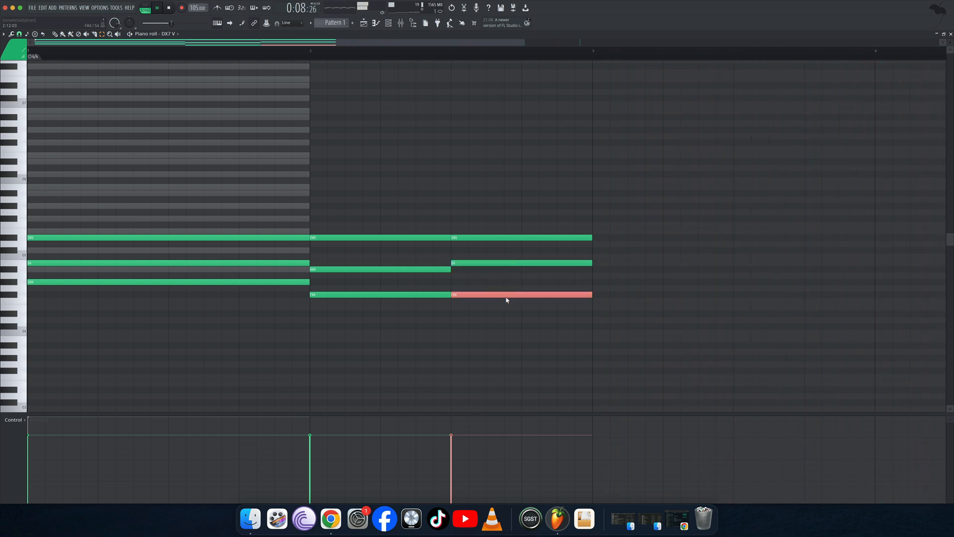
# - Raise the F#4 note of both chords in bar 2 by one octave to F#5
pyautogui.hotkey('ctrl', 'Up')
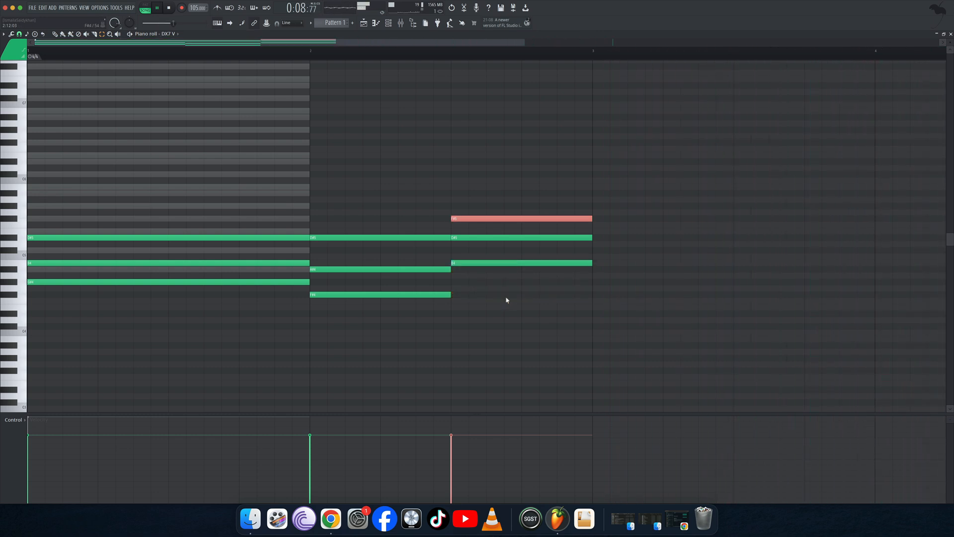
pyautogui.click(381, 294)
pyautogui.hotkey('ctrl', 'Up')
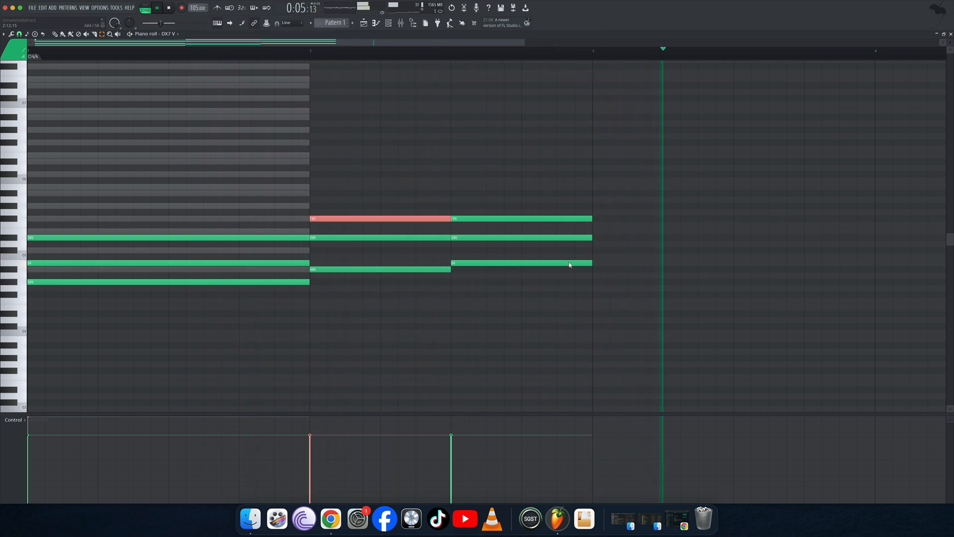
pyautogui.moveTo(588, 211); pyautogui.dragTo(565, 280)
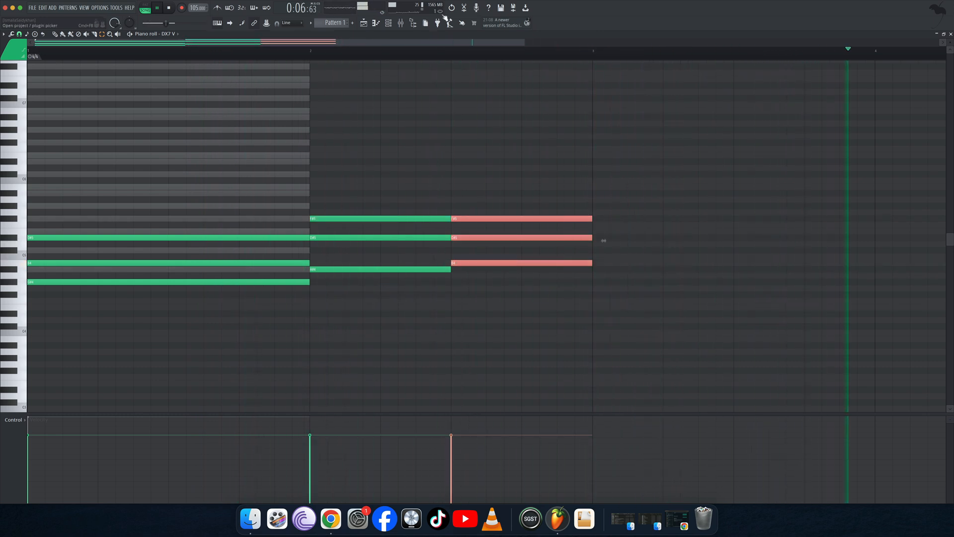
# - In the playlist, narrow the loop region to the first two bars and restore it to four bars
pyautogui.click(393, 24)
pyautogui.click(366, 25)
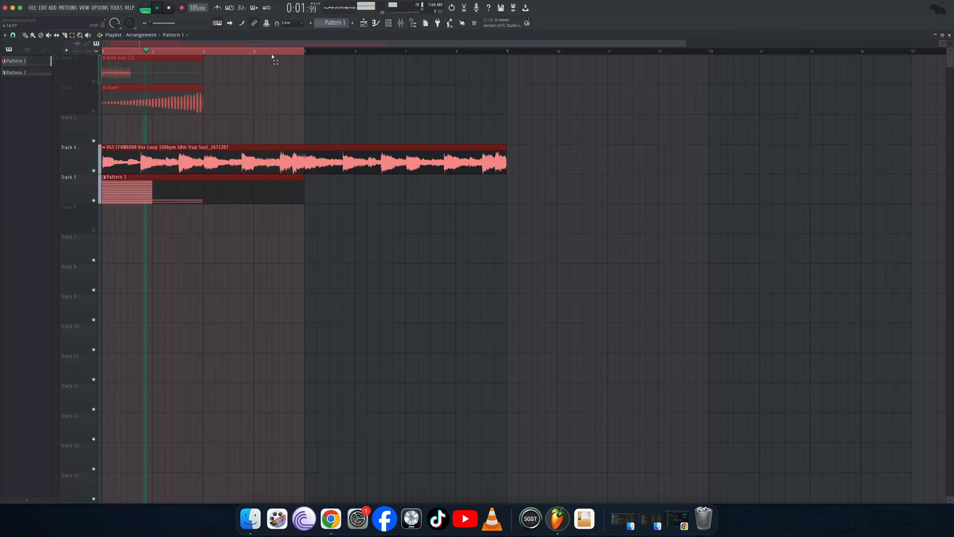
pyautogui.moveTo(200, 54); pyautogui.dragTo(204, 53)
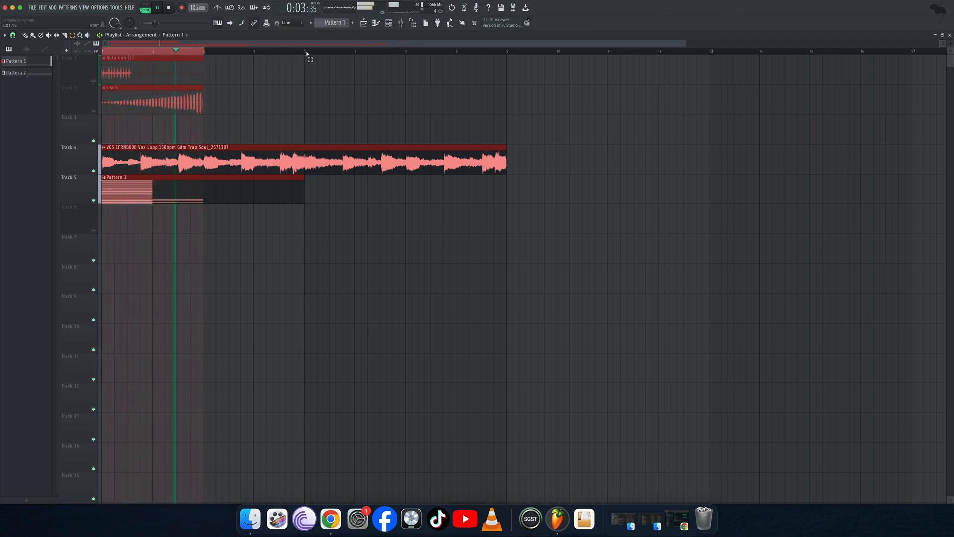
pyautogui.moveTo(304, 53); pyautogui.dragTo(63, 73)
# - Return to the chord notes in the piano roll and duplicate all of them into bars 3 and 4
pyautogui.click(366, 26)
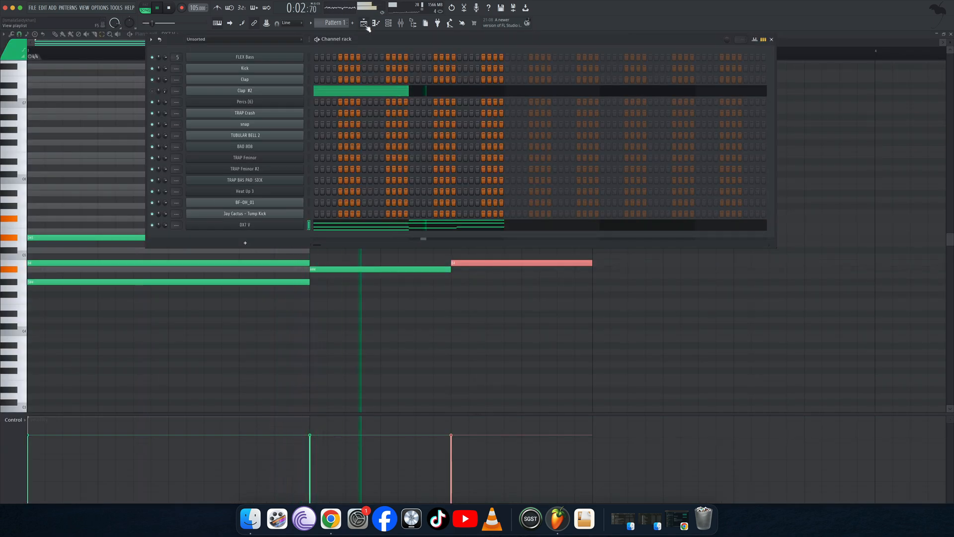
pyautogui.click(461, 227)
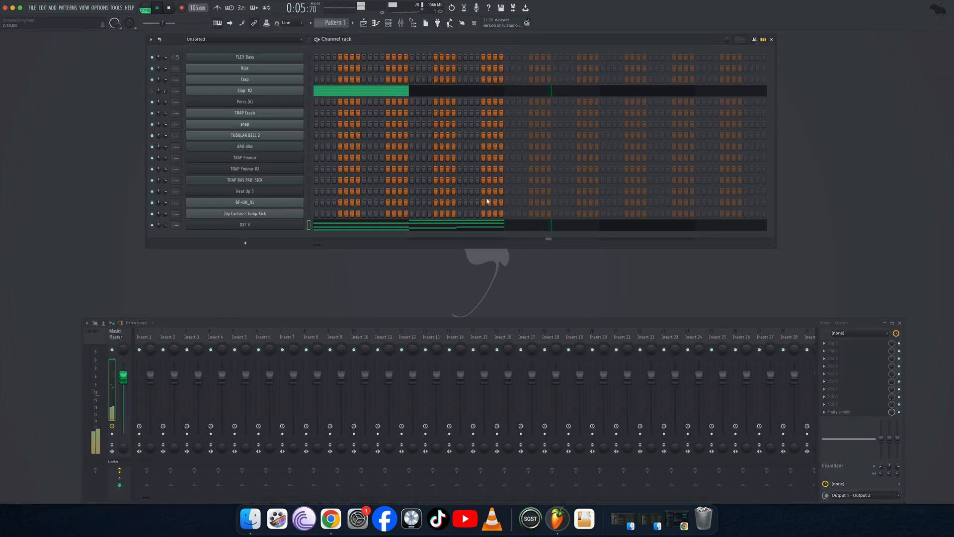
pyautogui.click(387, 228)
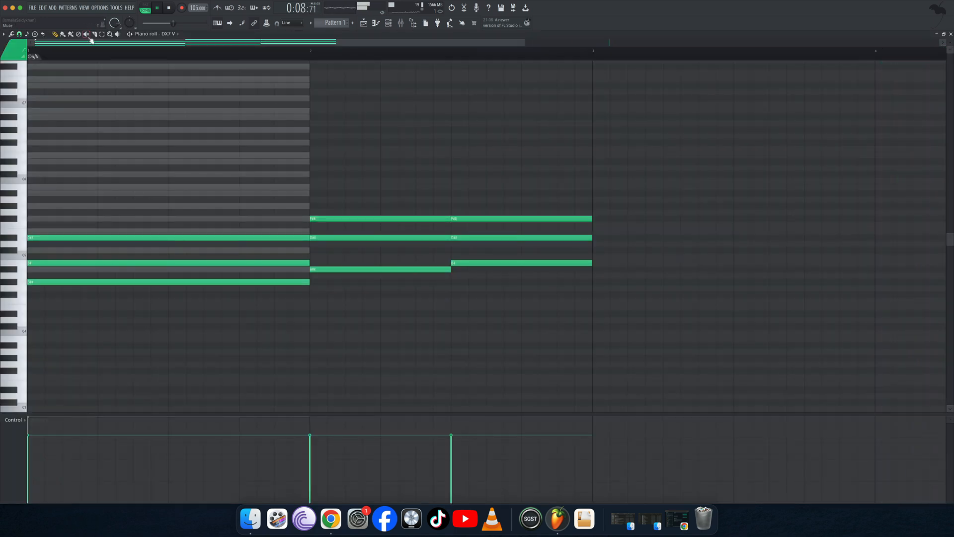
pyautogui.hotkey('ctrl', 'a')
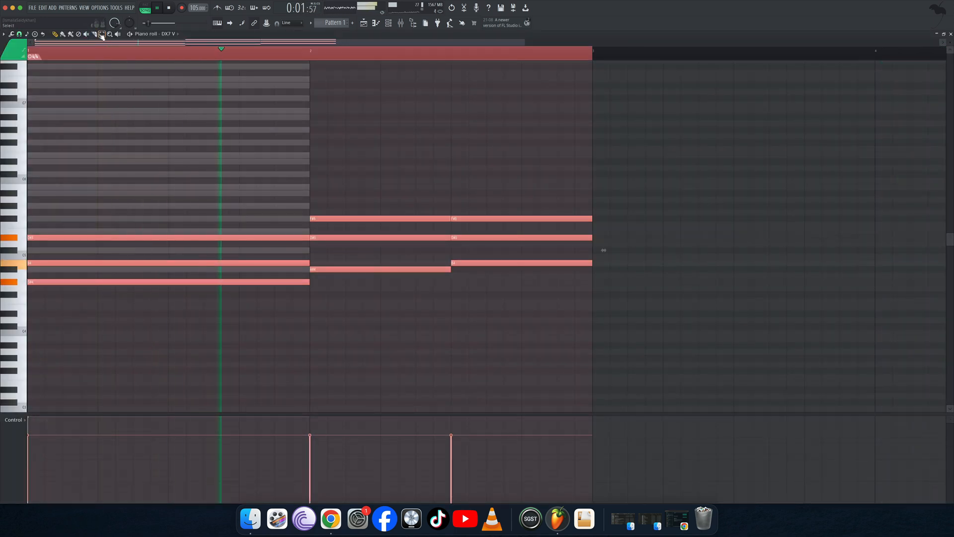
pyautogui.hotkey('ctrl', 'b')
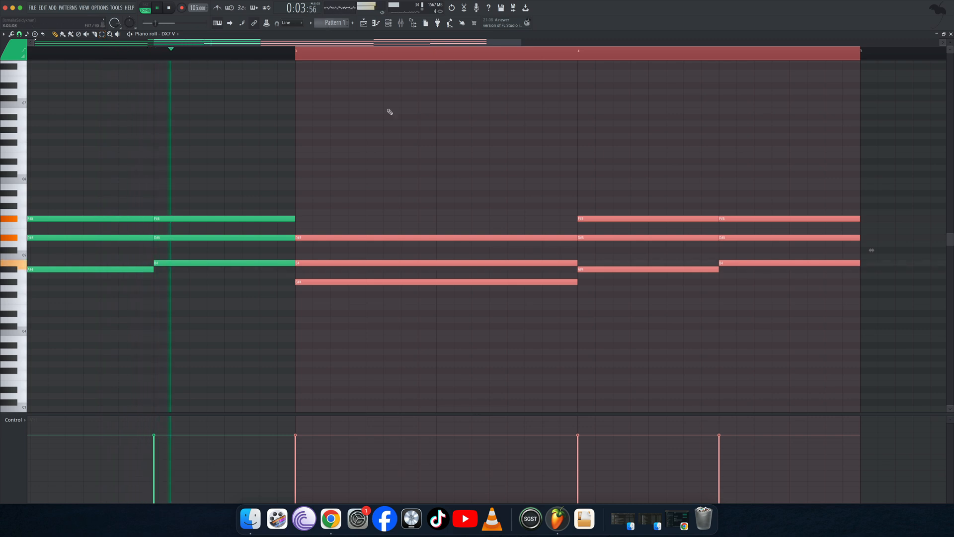
# - Raise the B4 note in bar 3 and the D#5 note in the first half of bar 4 by one octave
pyautogui.click(489, 263)
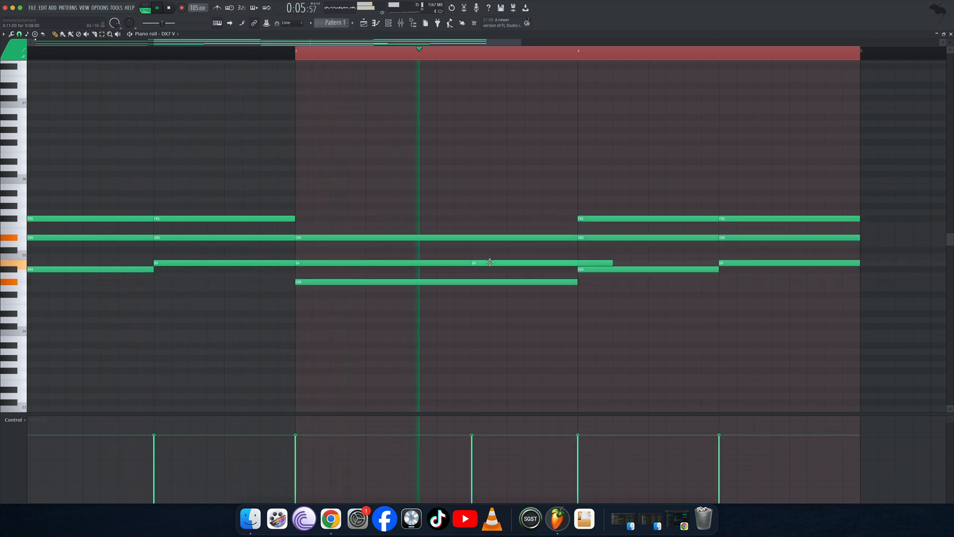
pyautogui.hotkey('ctrl', 'z')
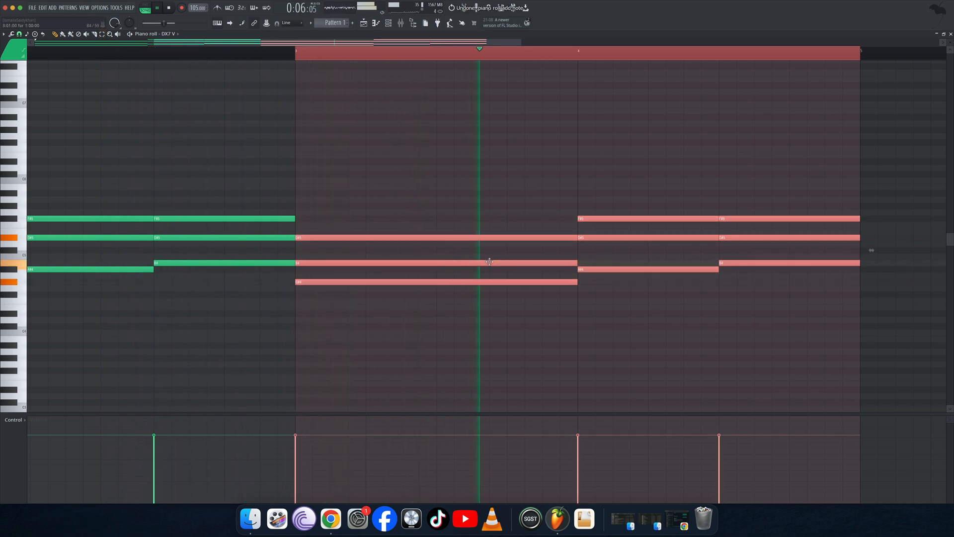
pyautogui.keyDown('ctrl'); pyautogui.click(423, 264); pyautogui.keyUp('ctrl')
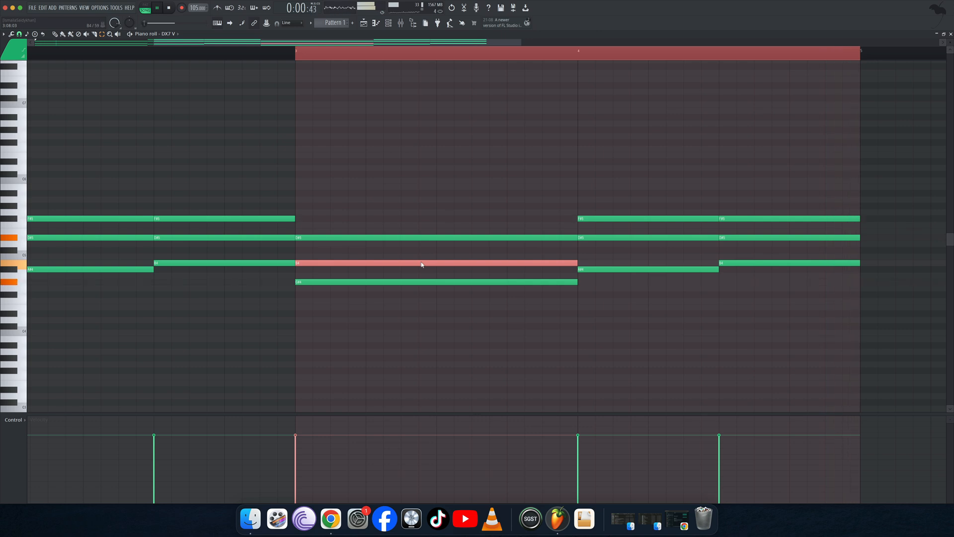
pyautogui.hotkey('ctrl', 'Up')
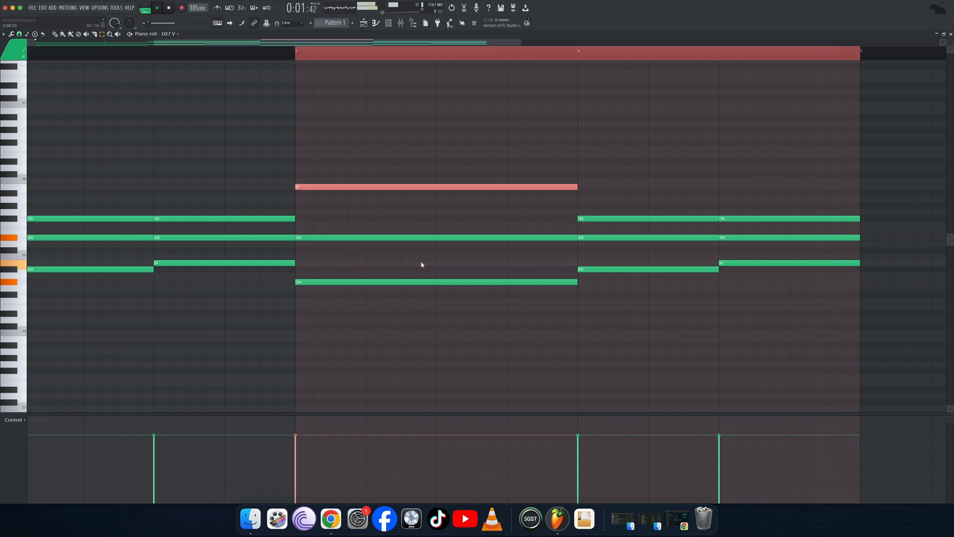
pyautogui.keyDown('ctrl'); pyautogui.click(592, 238); pyautogui.keyUp('ctrl')
pyautogui.hotkey('ctrl', 'Up')
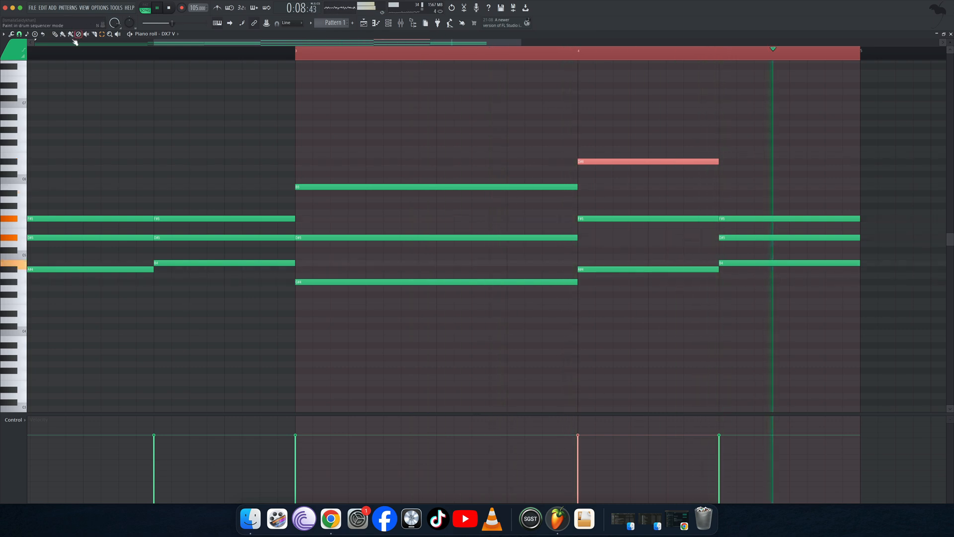
pyautogui.keyDown('ctrl'); pyautogui.click(73, 56); pyautogui.keyUp('ctrl')
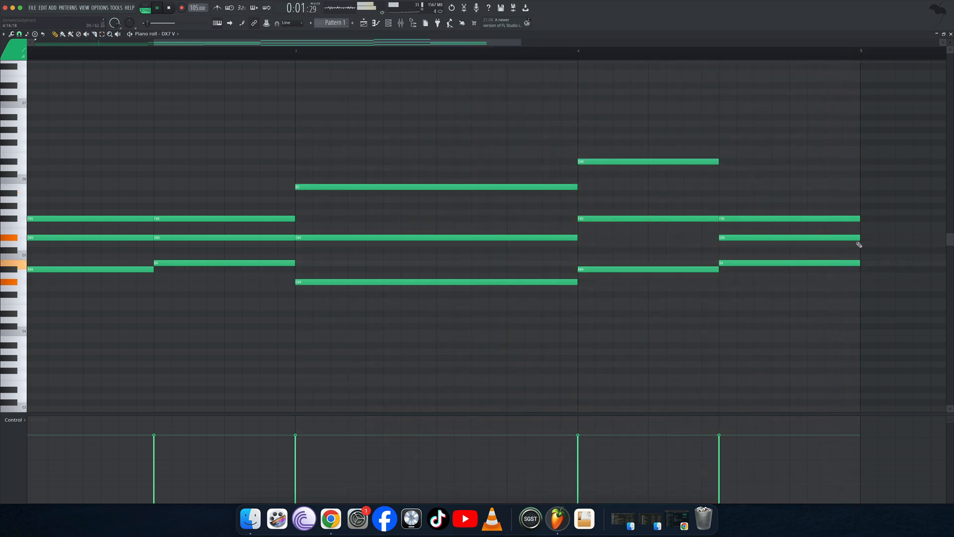
# - Divide the last D#5 note of bar 4 at beat 4, raise the second part to D#6 and shorten it to two steps
pyautogui.click(792, 237)
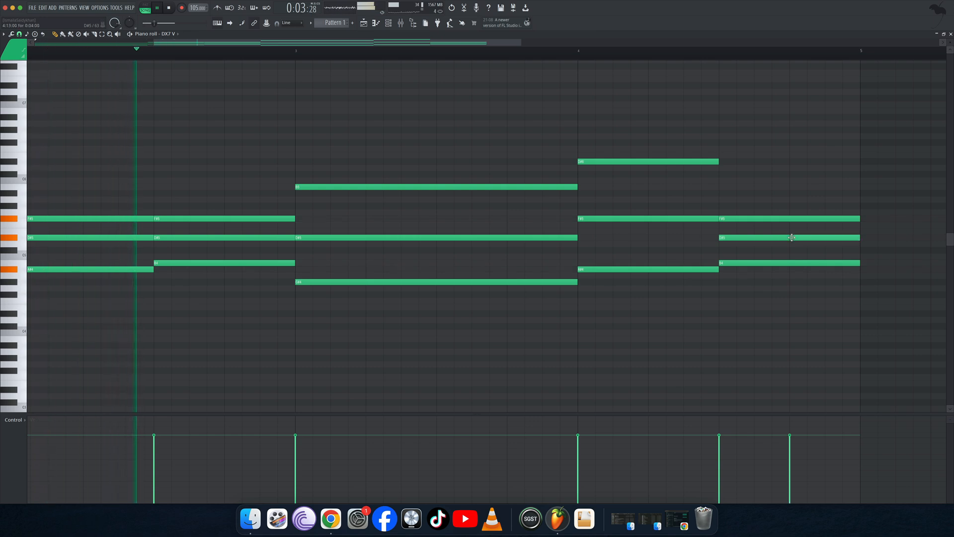
pyautogui.click(102, 34)
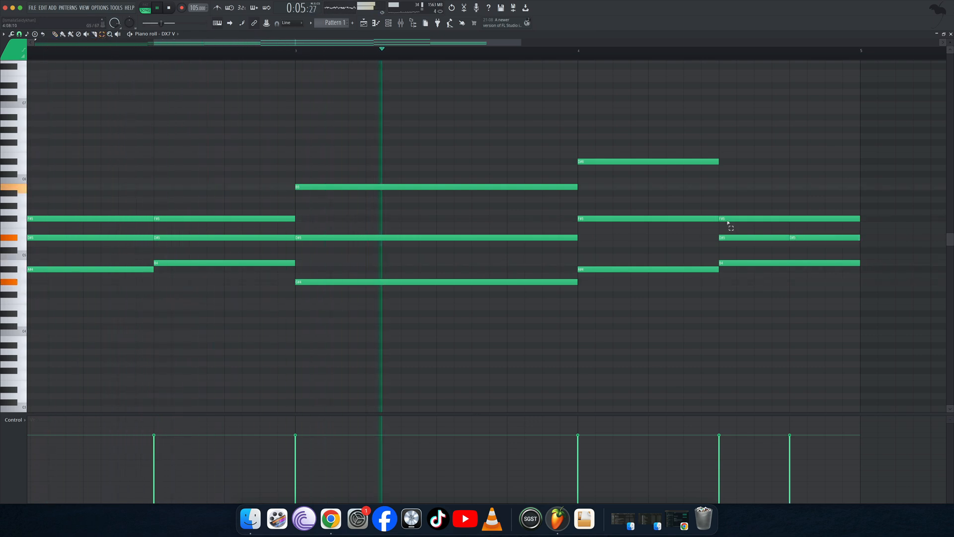
pyautogui.click(812, 238)
pyautogui.hotkey('ctrl', 'Up')
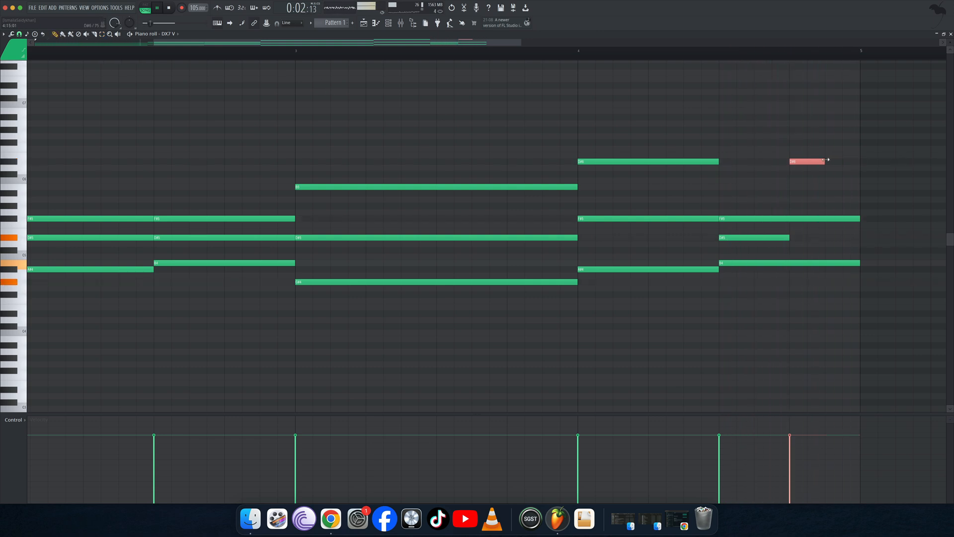
# - Add a C6 note before the short D#6 at the end of bar 4 and an F#6 after it, each two steps long
pyautogui.click(756, 181)
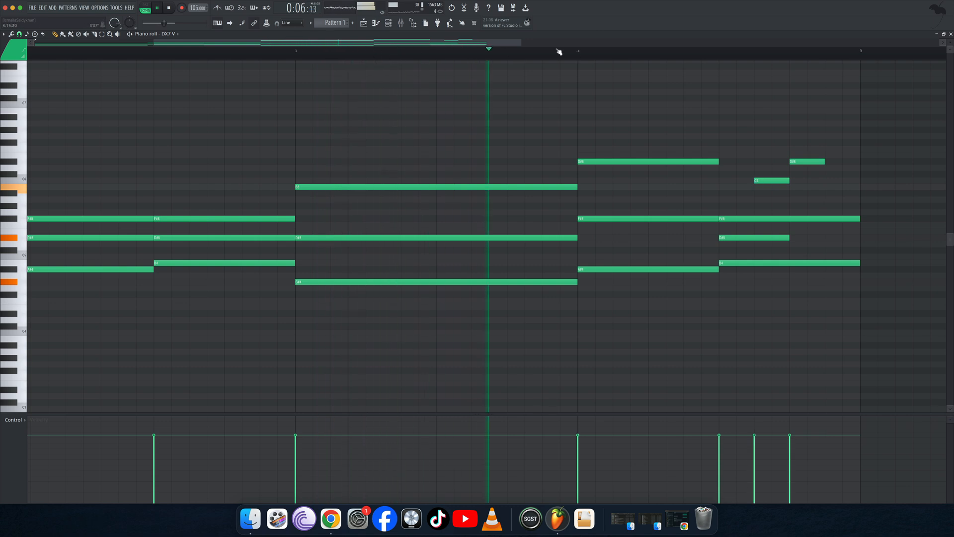
pyautogui.moveTo(521, 43); pyautogui.dragTo(741, 93)
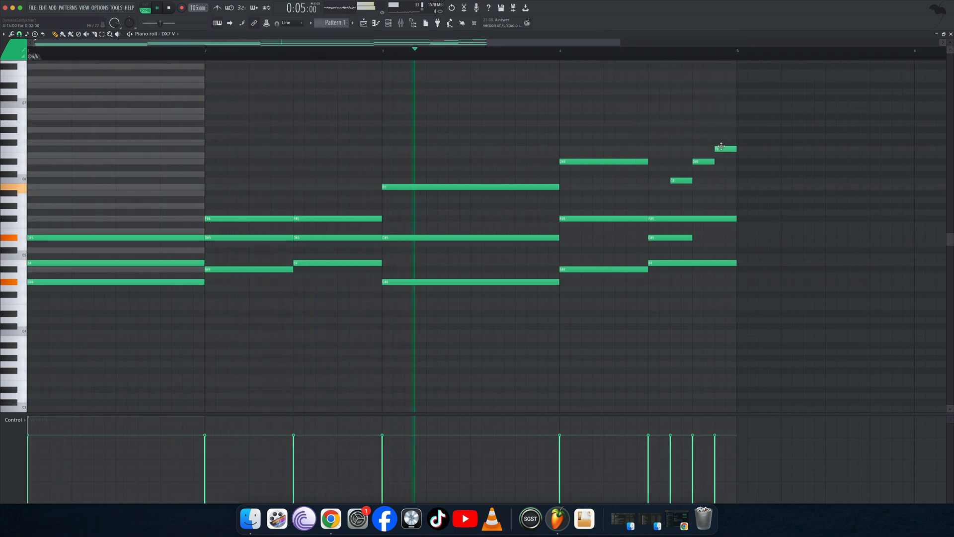
pyautogui.moveTo(717, 147); pyautogui.dragTo(720, 140)
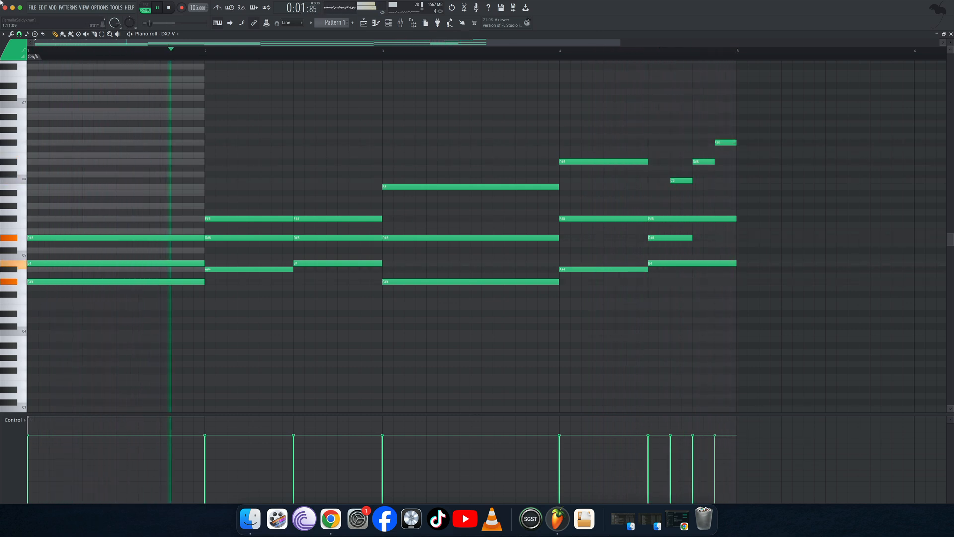
# - Load the 80's FM EP electric piano preset in DX7 V, and advance through the presets to Ad Libernam
pyautogui.click(951, 34)
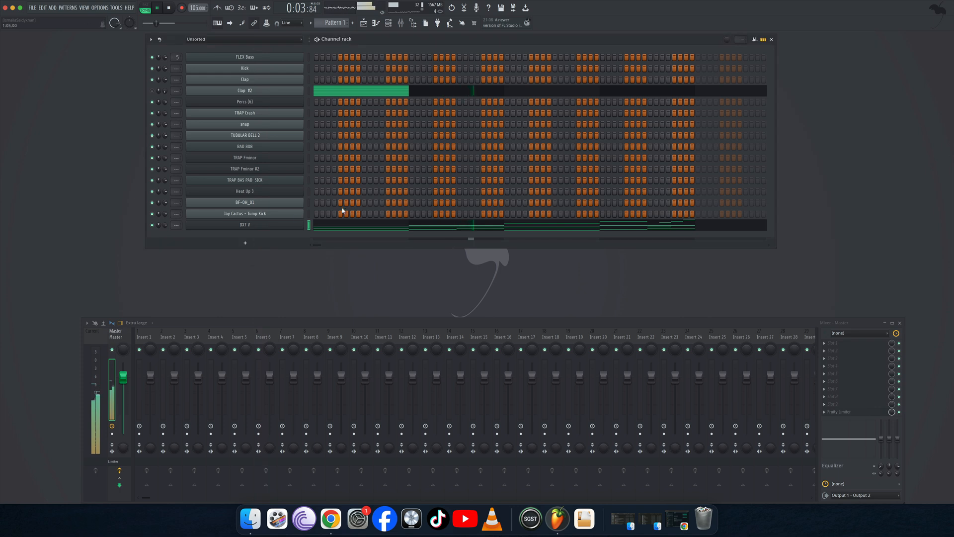
pyautogui.click(278, 227)
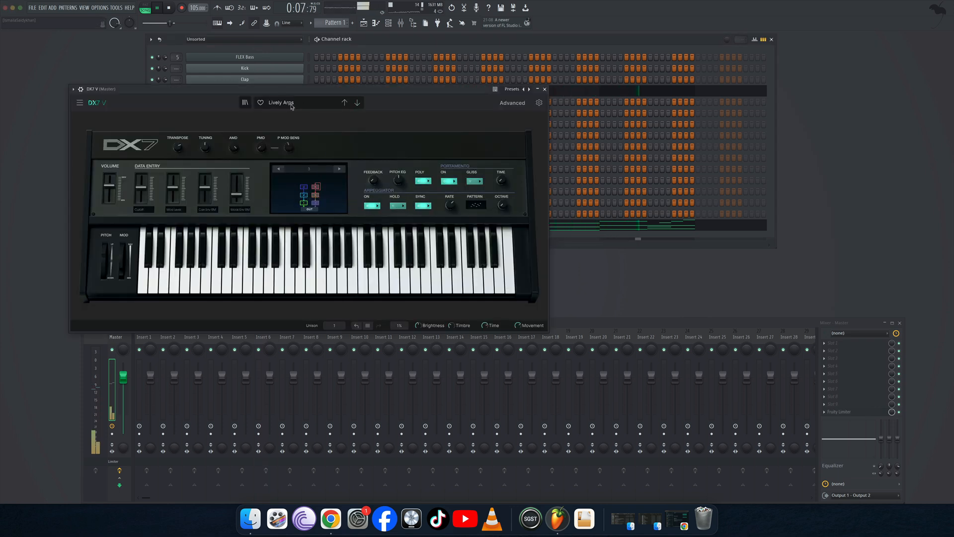
pyautogui.click(274, 104)
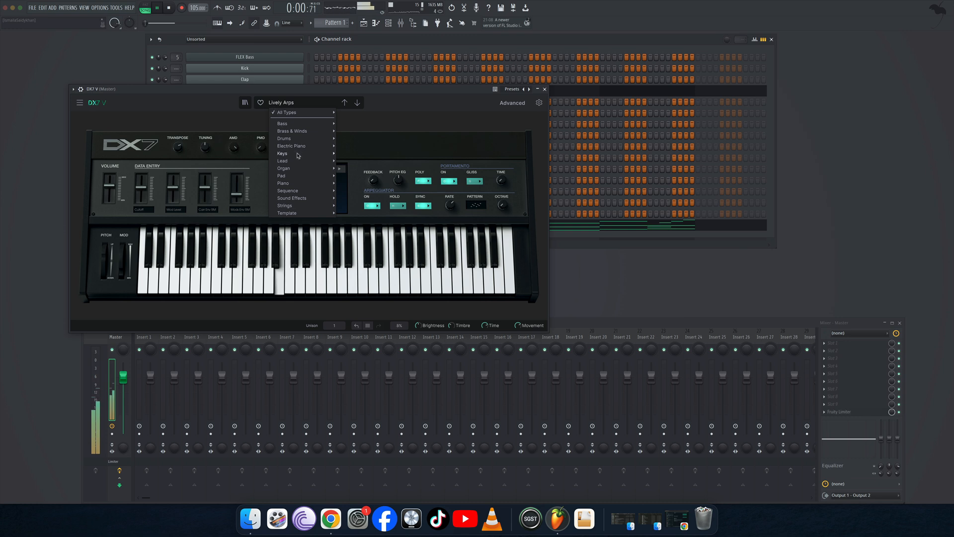
pyautogui.moveTo(303, 145)
pyautogui.click(362, 158)
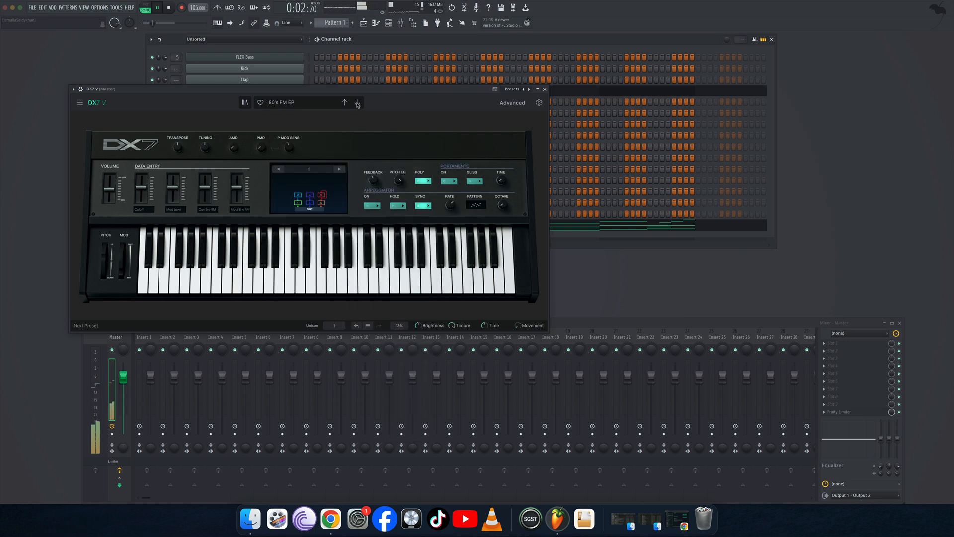
pyautogui.moveTo(303, 91); pyautogui.dragTo(396, 94)
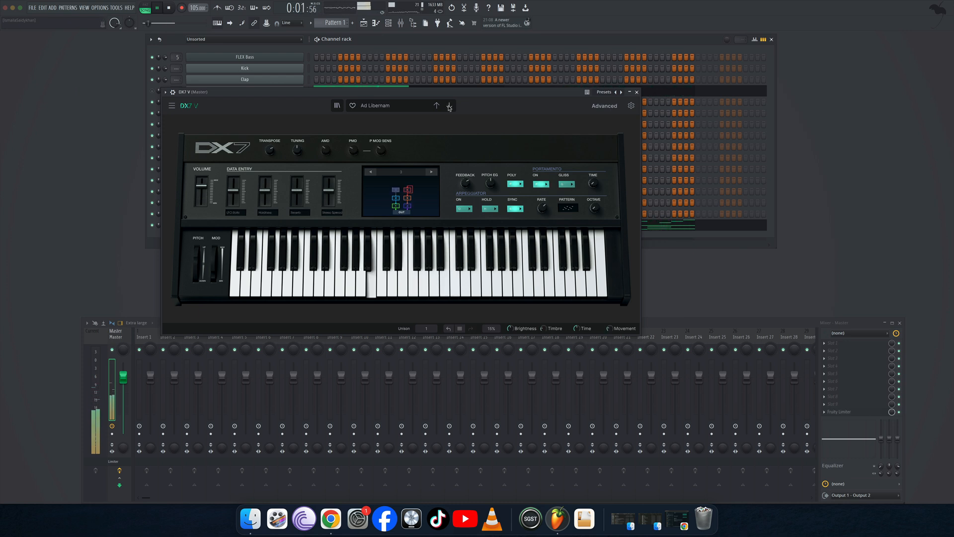
pyautogui.click(637, 93)
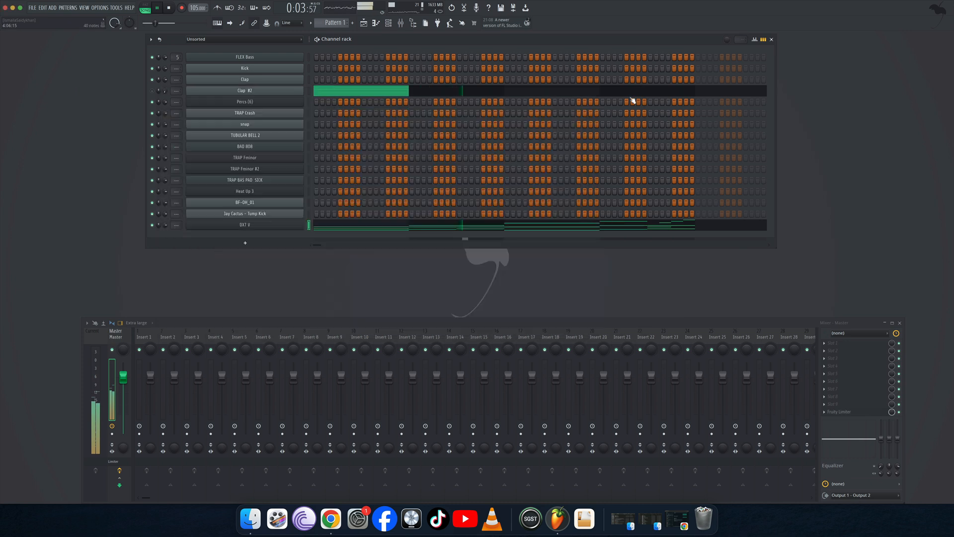
# - Lower all DX7 V notes by one octave and switch the instrument to the Amplified Clavichord preset
pyautogui.click(452, 230)
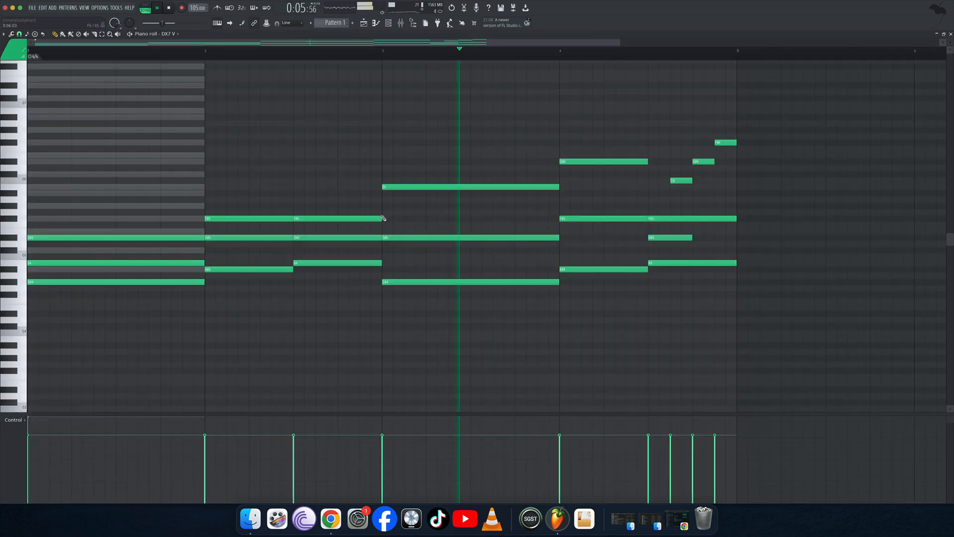
pyautogui.scroll(2, 196, 182)
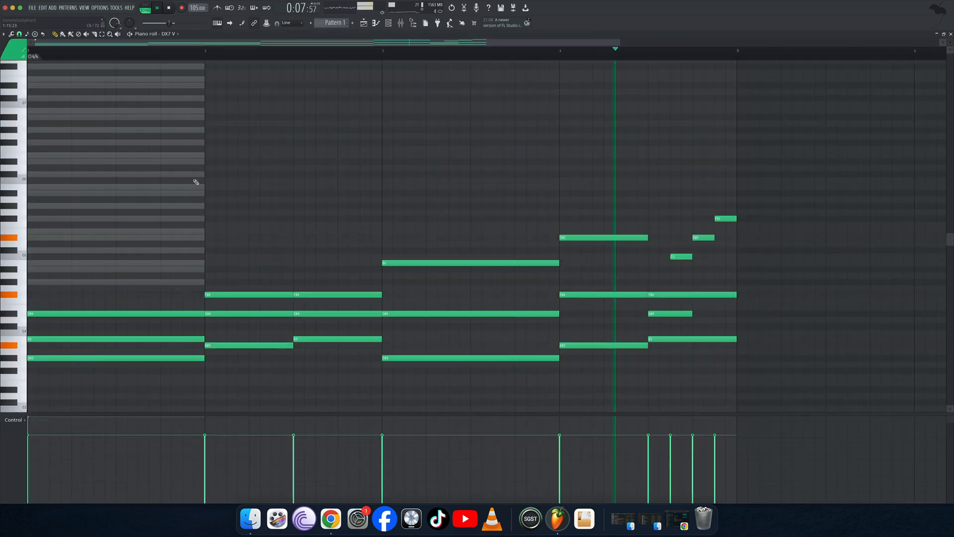
pyautogui.click(951, 34)
pyautogui.click(289, 226)
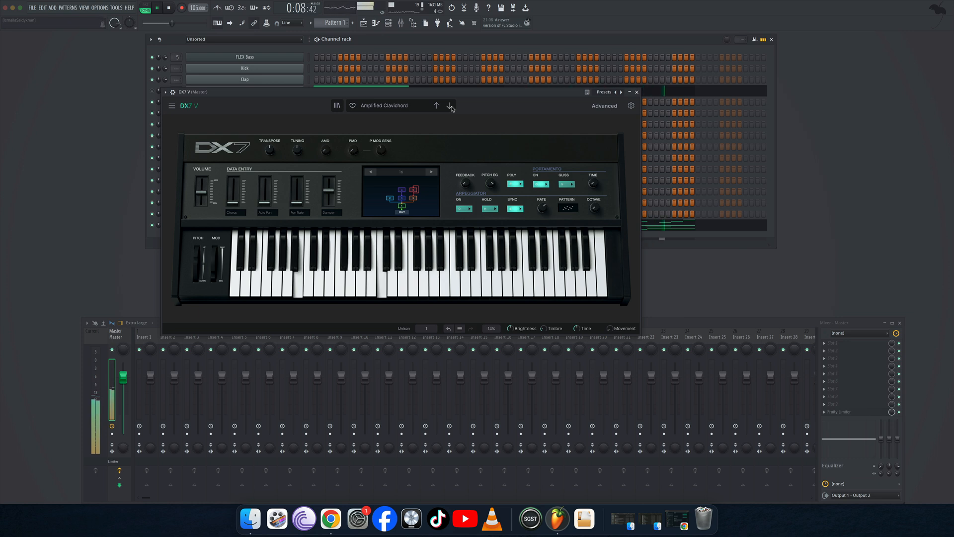
pyautogui.click(637, 92)
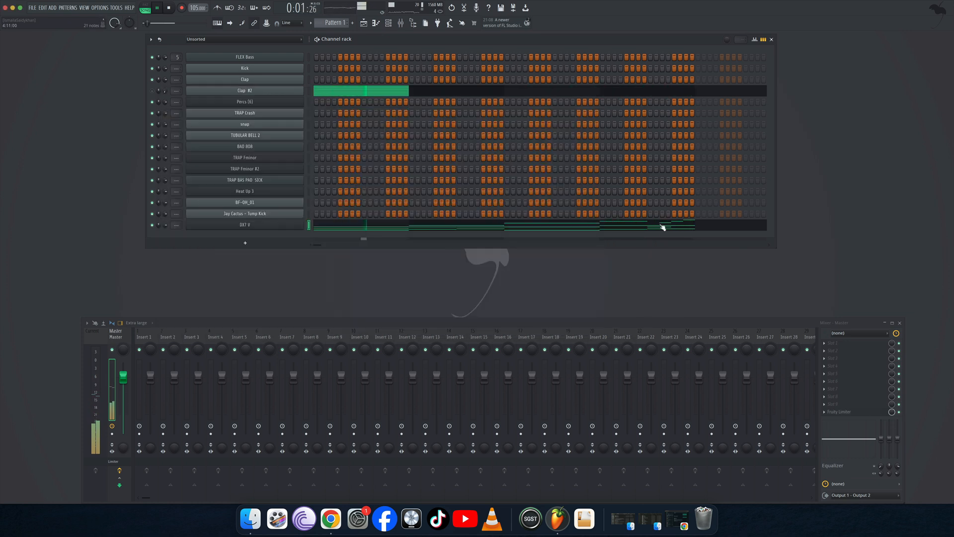
# - In the short run ending bar 4 of the DX7 V notes, raise D#5 to E5 and lower C5 to A#4
pyautogui.click(662, 226)
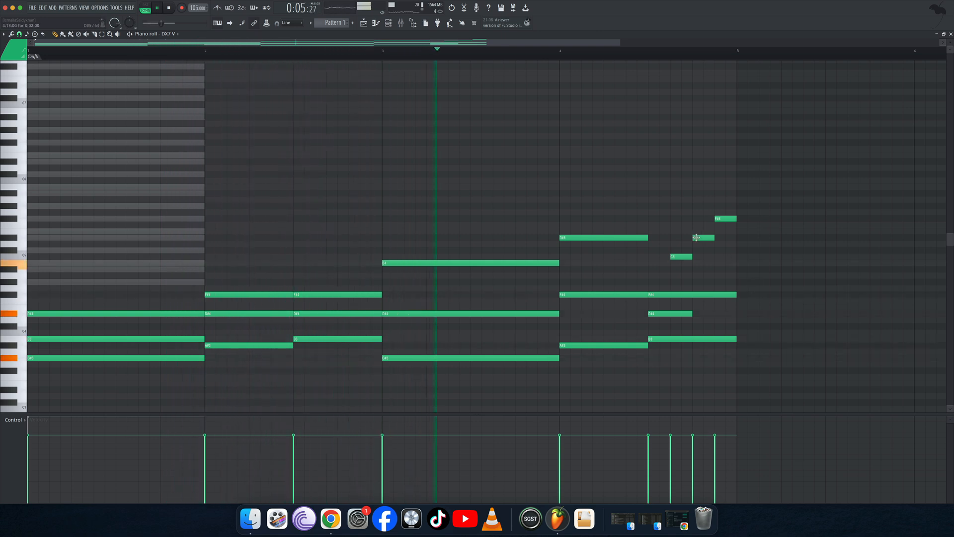
pyautogui.moveTo(696, 237); pyautogui.dragTo(696, 231)
pyautogui.click(678, 257)
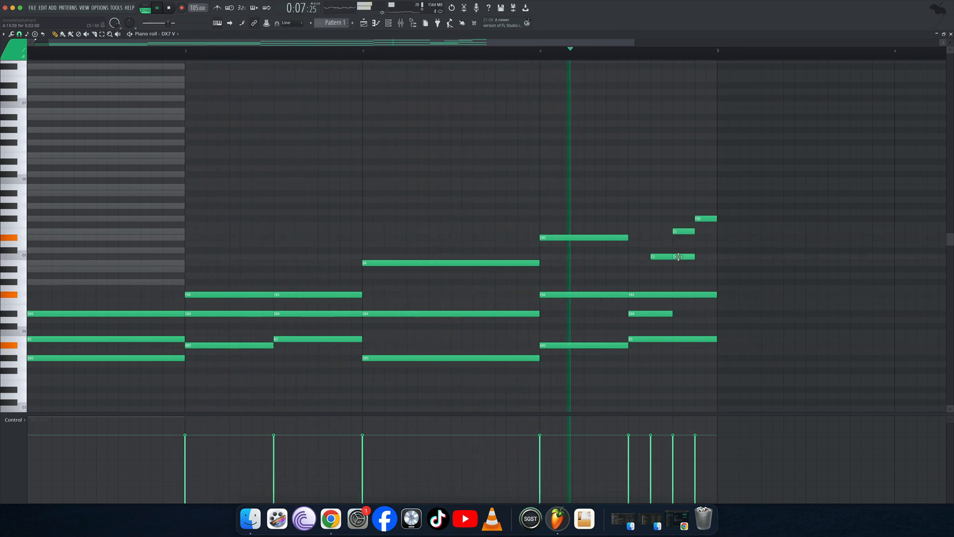
pyautogui.rightClick(679, 257)
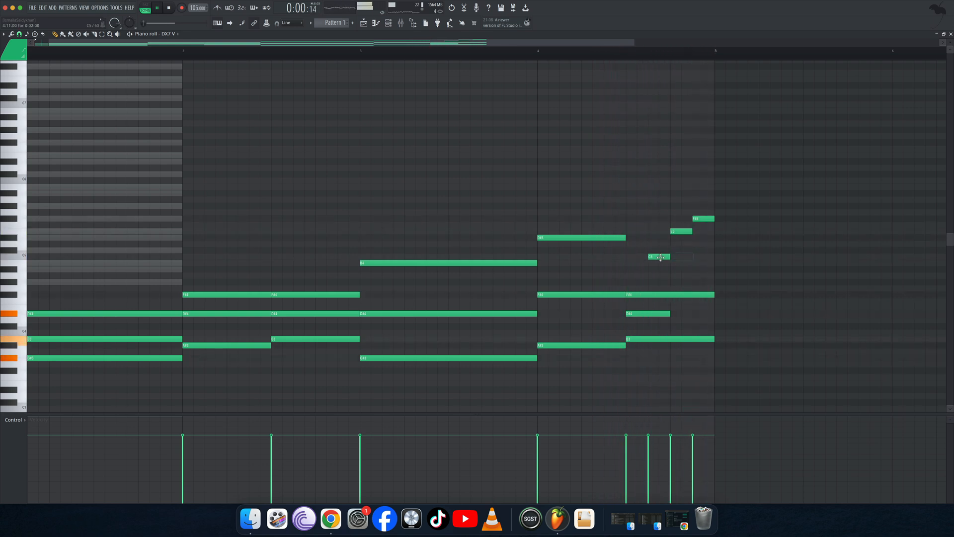
pyautogui.moveTo(653, 257); pyautogui.dragTo(653, 269)
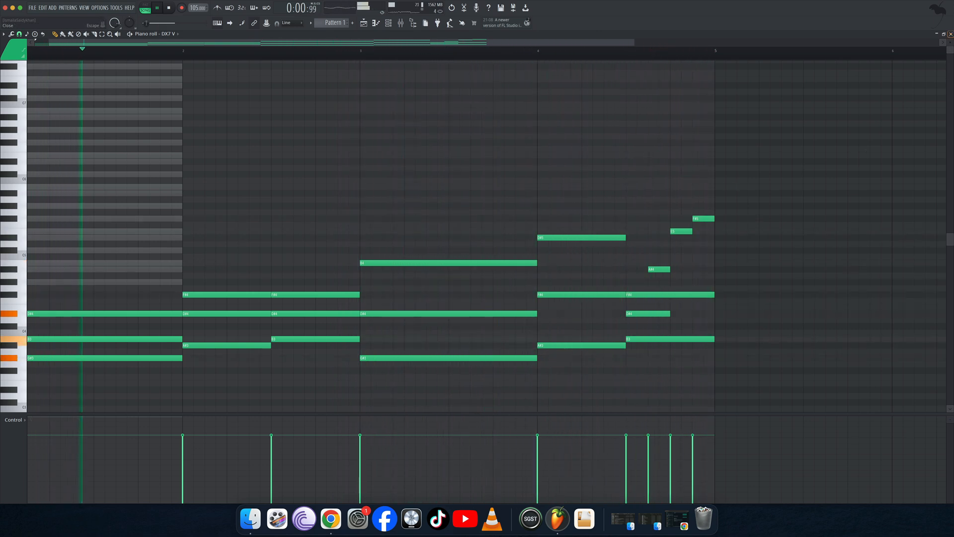
# - In the channel rack, add kick hits on steps 1, 7 and 17 and clap hits on steps 4, 13 and 21
pyautogui.press('F7')
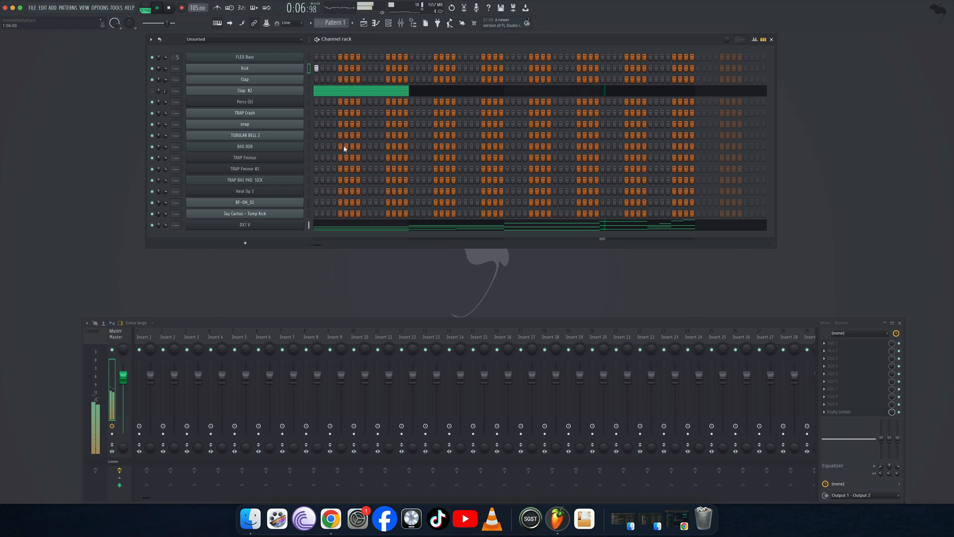
pyautogui.click(341, 81)
pyautogui.press('space')
pyautogui.click(352, 68)
pyautogui.click(388, 80)
pyautogui.click(412, 68)
pyautogui.click(436, 69)
pyautogui.click(435, 80)
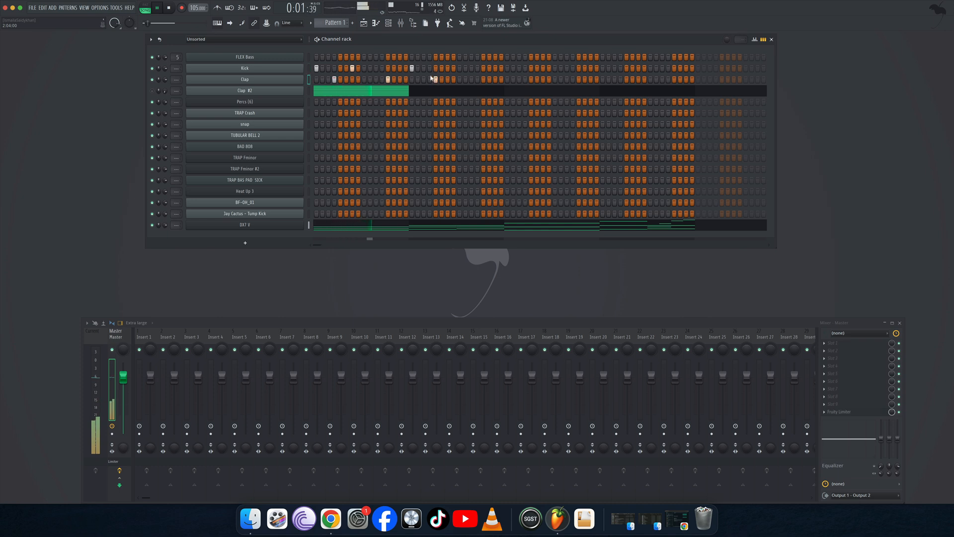
# - Add kick hits on steps 20, 25 and 33, move the clap hit from step 21 to 23, and add one on step 29
pyautogui.click(428, 69)
pyautogui.click(436, 80)
pyautogui.click(447, 80)
pyautogui.click(453, 81)
pyautogui.click(507, 69)
pyautogui.press('space')
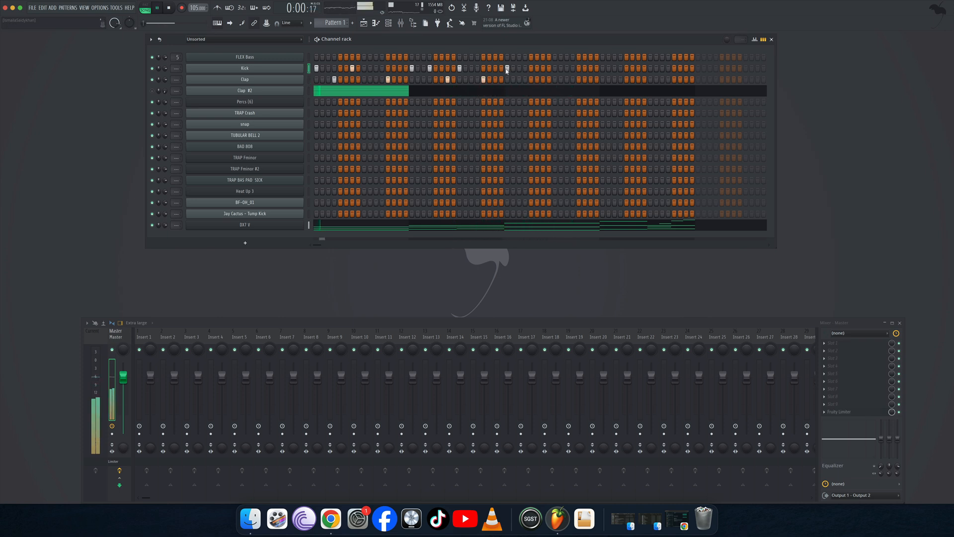
# - Remove the kick hit on step 33 and add a kick hit on step 27
pyautogui.click(300, 69)
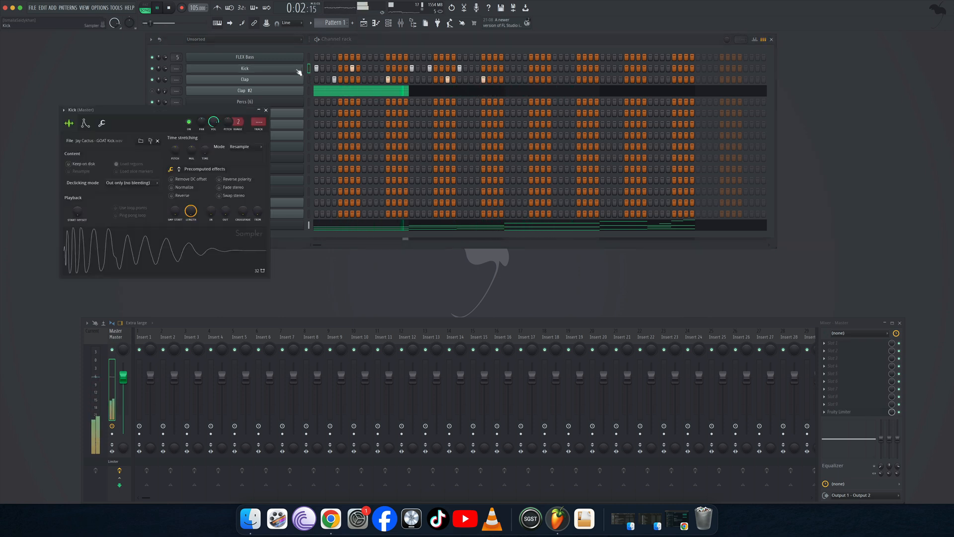
pyautogui.rightClick(304, 66)
pyautogui.click(321, 68)
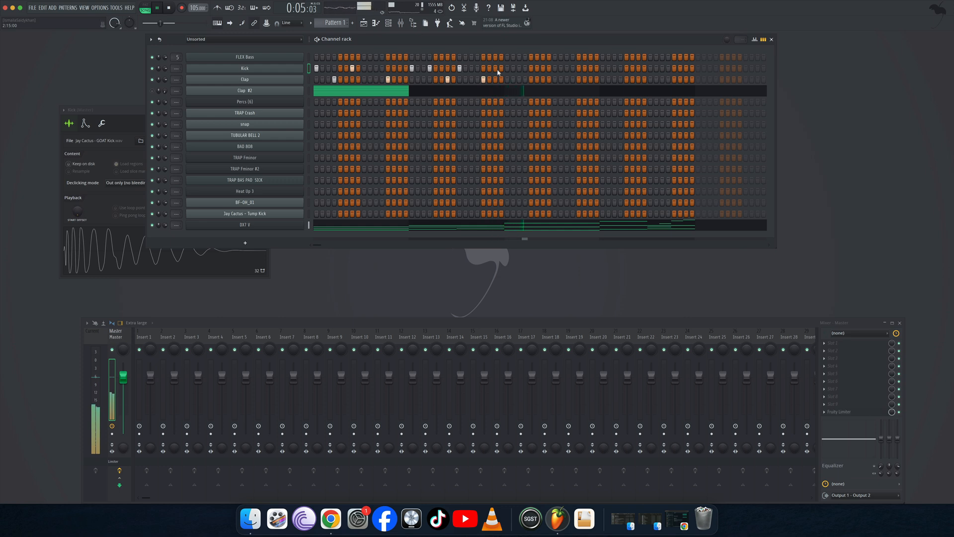
pyautogui.click(476, 69)
pyautogui.click(471, 69)
pyautogui.click(477, 69)
# - In the Kick channel's piano roll, duplicate the kick hits of bars 1 and 2 into bars 3 and 4
pyautogui.rightClick(292, 70)
pyautogui.click(318, 70)
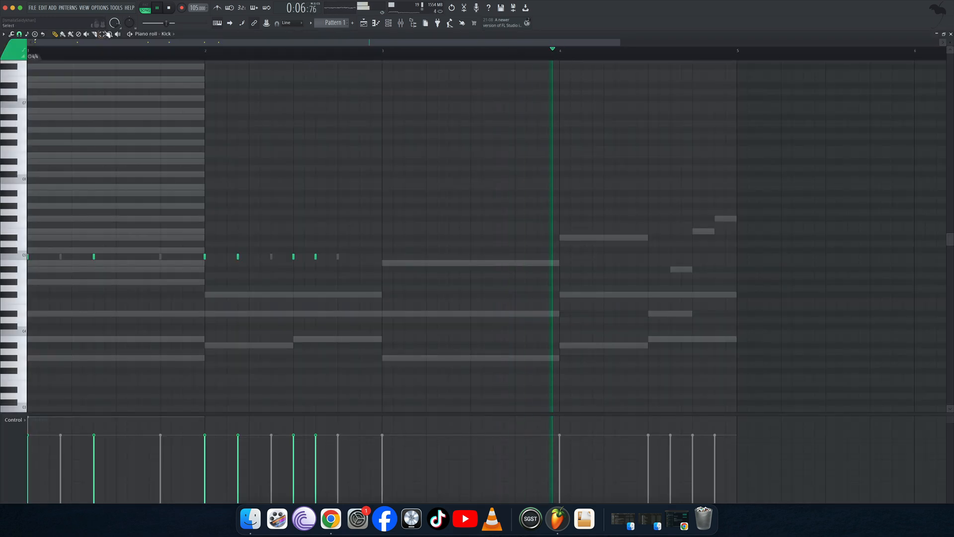
pyautogui.click(103, 34)
pyautogui.moveTo(383, 55); pyautogui.dragTo(1, 104)
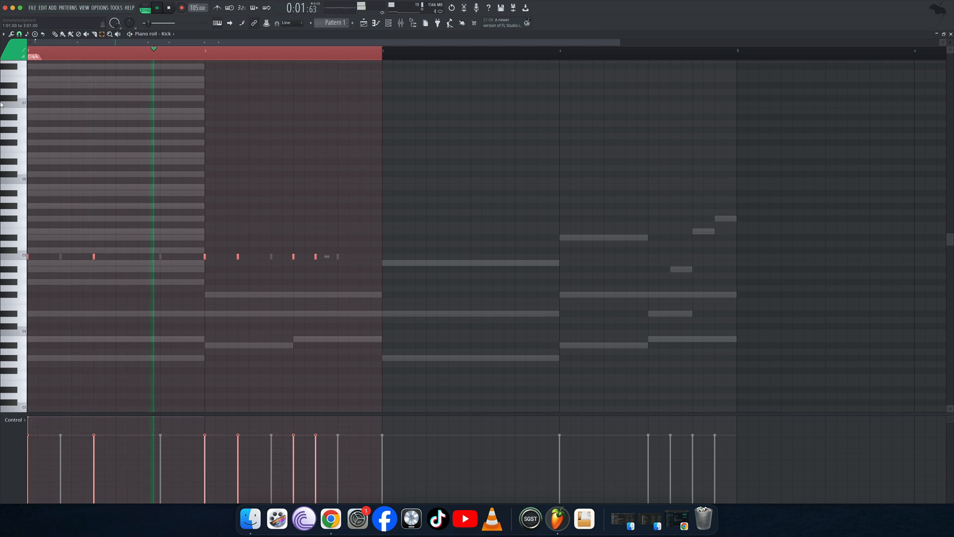
pyautogui.hotkey('ctrl', 'b')
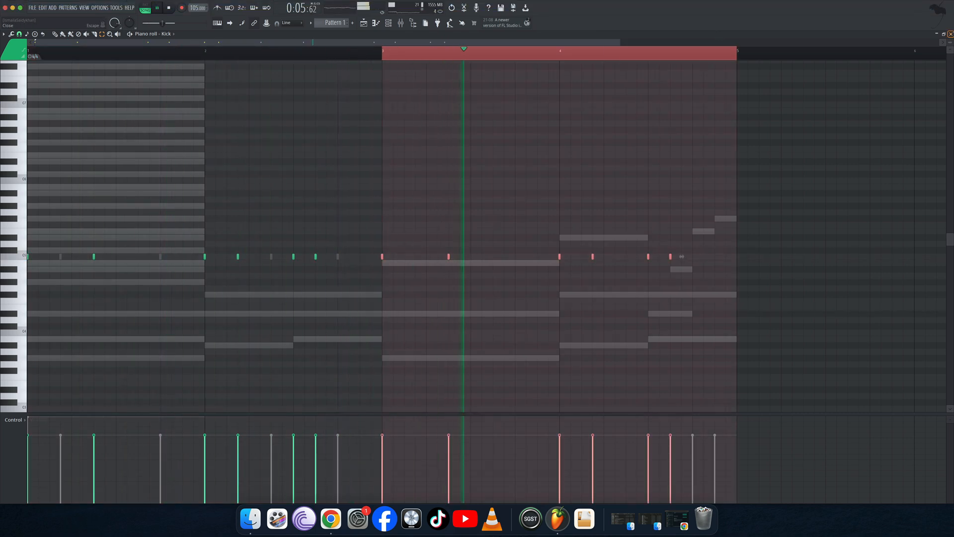
pyautogui.click(950, 33)
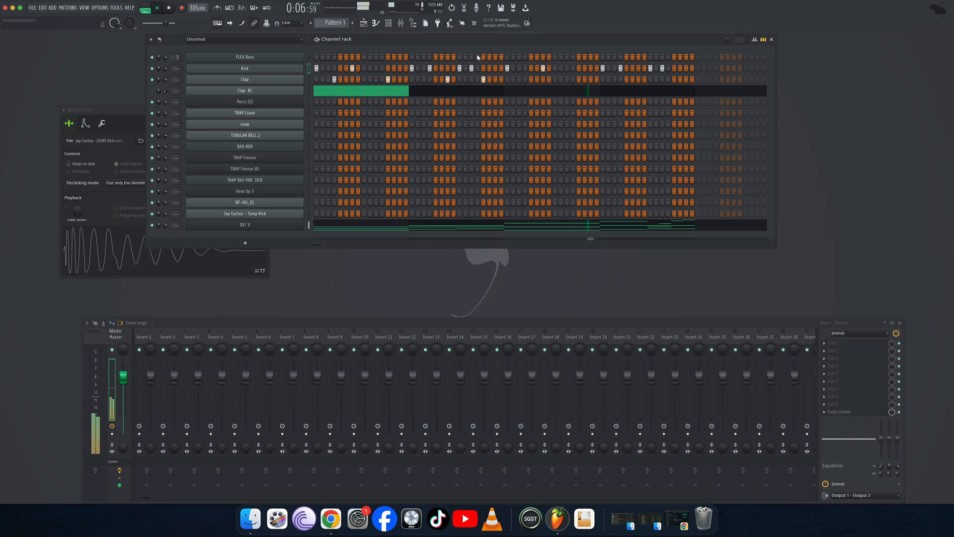
# - In the Clap channel's piano roll, duplicate the clap hits of bars 1 and 2 into bars 3 and 4, and add a kick hit on step 63
pyautogui.rightClick(284, 81)
pyautogui.click(328, 84)
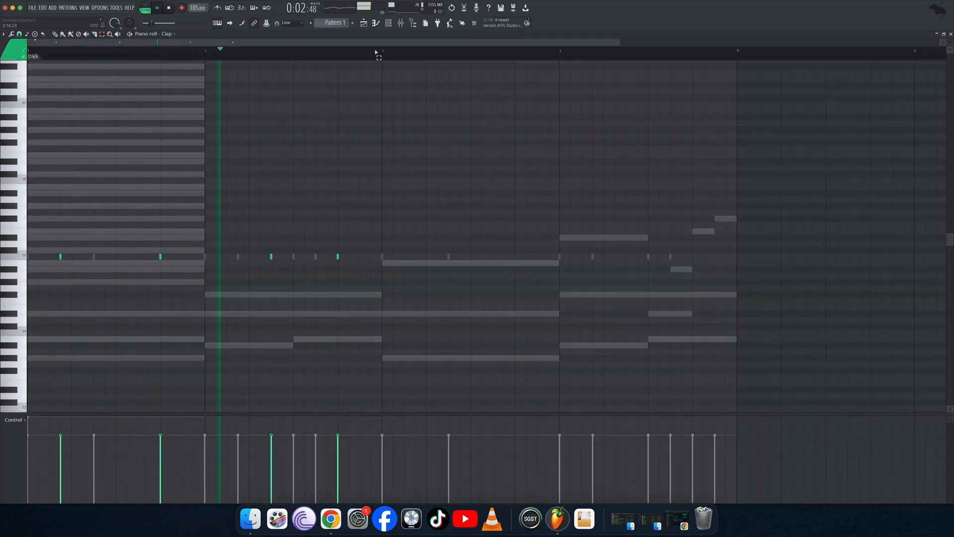
pyautogui.moveTo(376, 52); pyautogui.dragTo(1, 58)
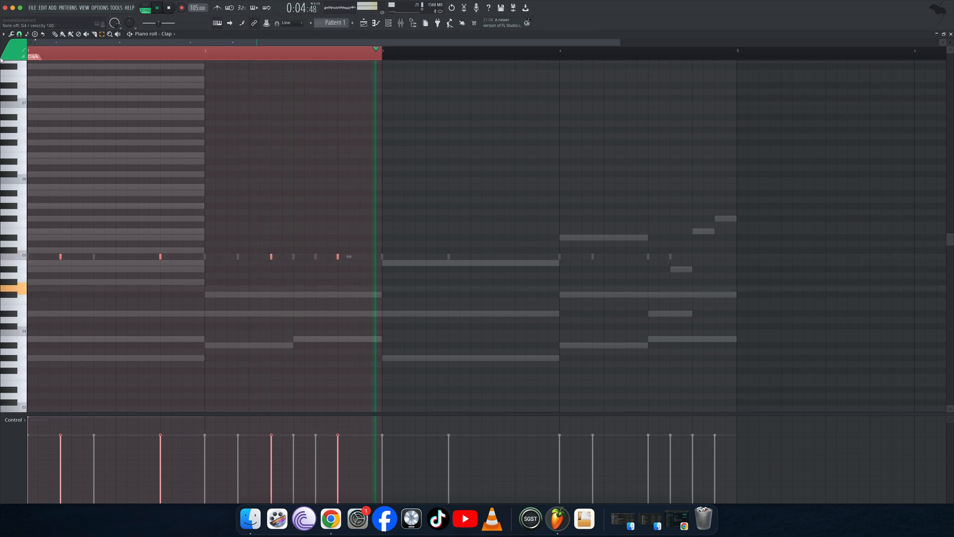
pyautogui.press('super+b')
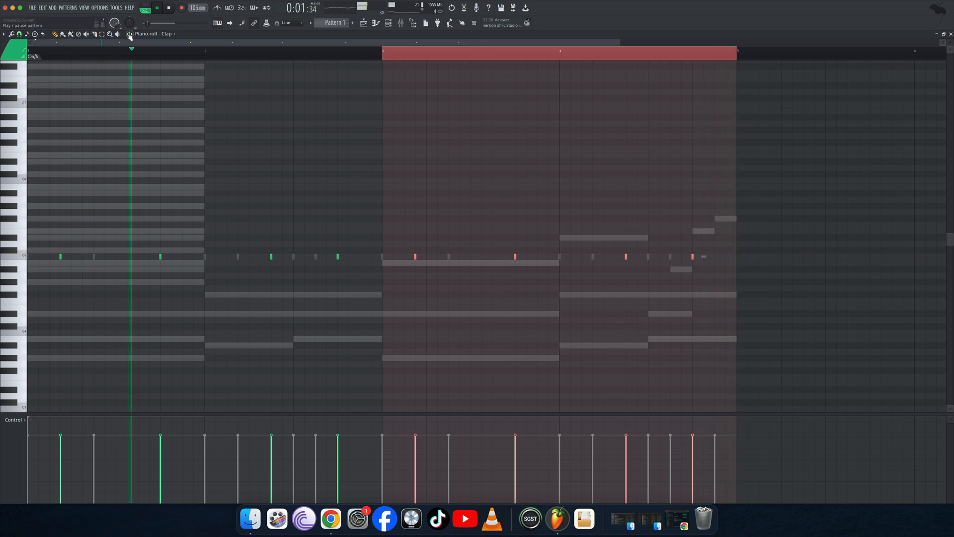
pyautogui.click(102, 34)
pyautogui.click(644, 69)
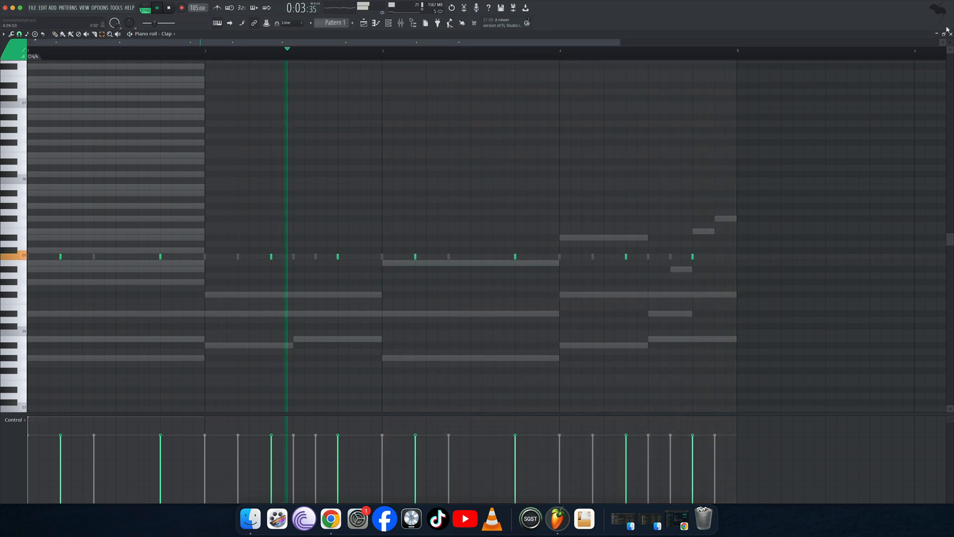
pyautogui.click(950, 33)
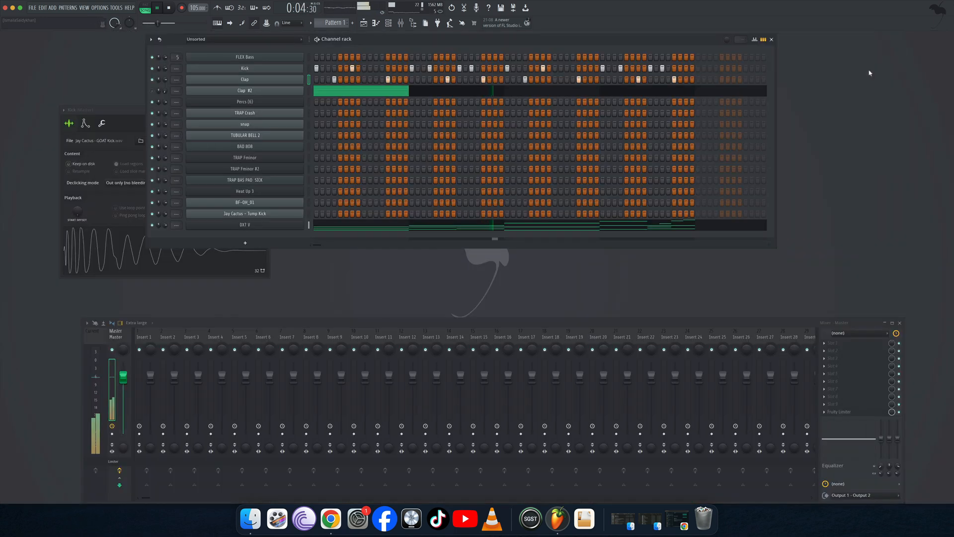
pyautogui.click(686, 70)
# - Open the DX7 V instrument and save the project in the FL STUDIO 2024 folder as "HOW TO MAKE DANCEHALL IN FL 2444"
pyautogui.click(280, 227)
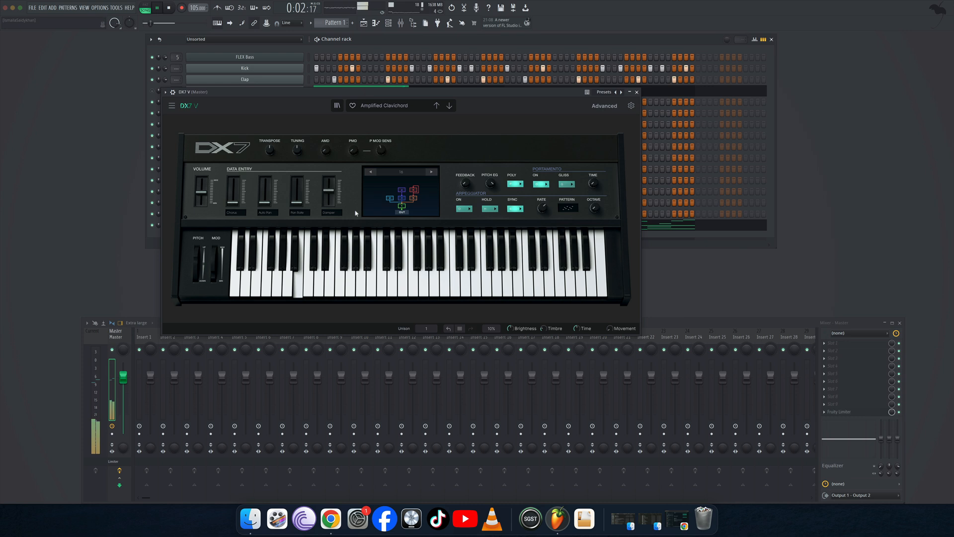
pyautogui.click(33, 7)
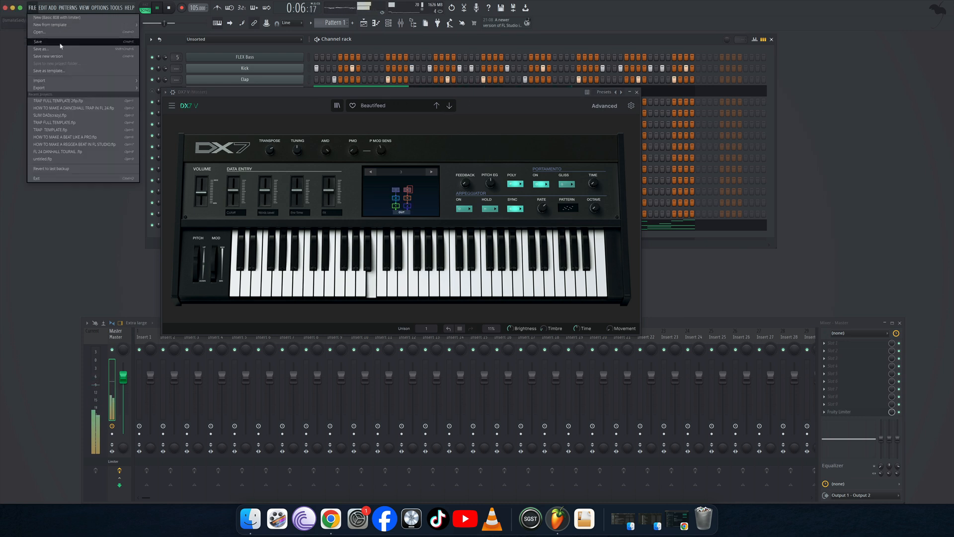
pyautogui.click(59, 48)
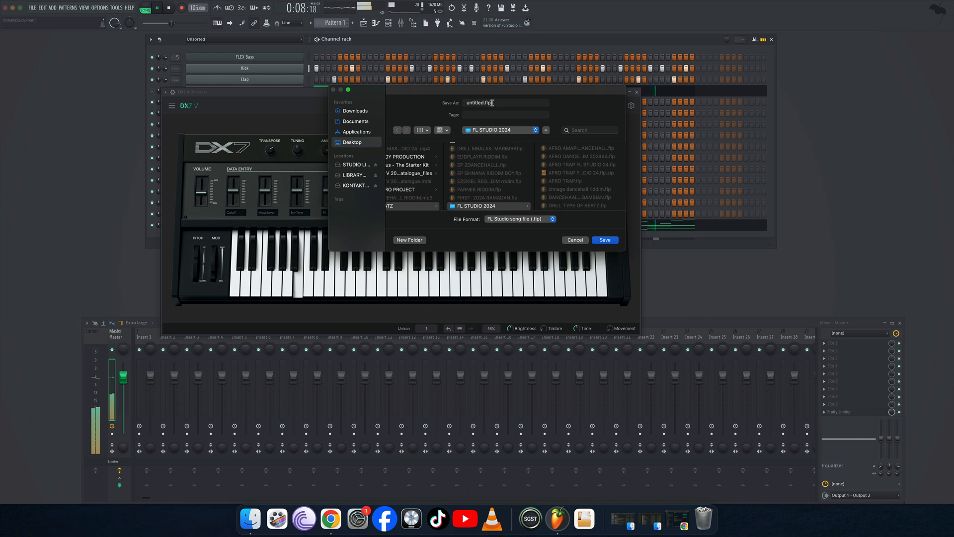
pyautogui.click(497, 103)
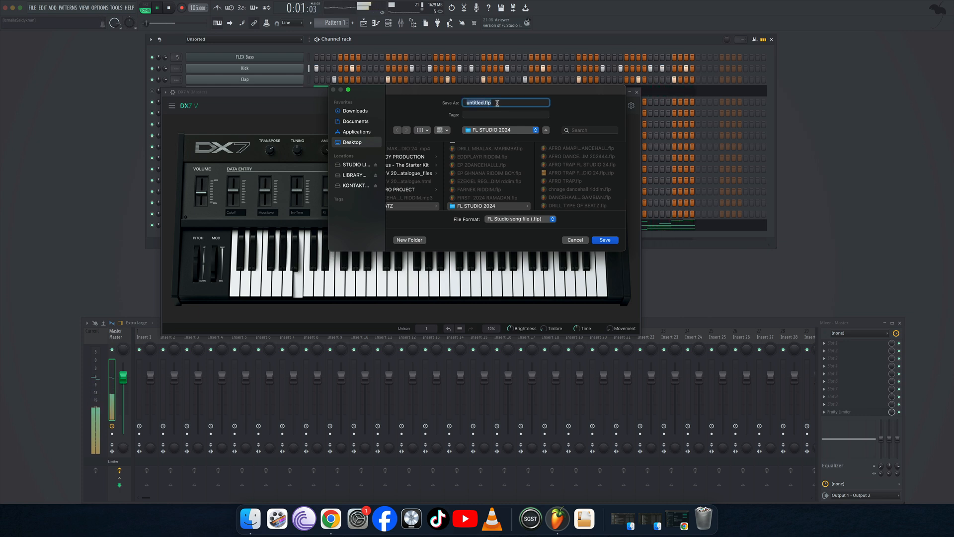
pyautogui.press('BackSpace')
pyautogui.write('H')
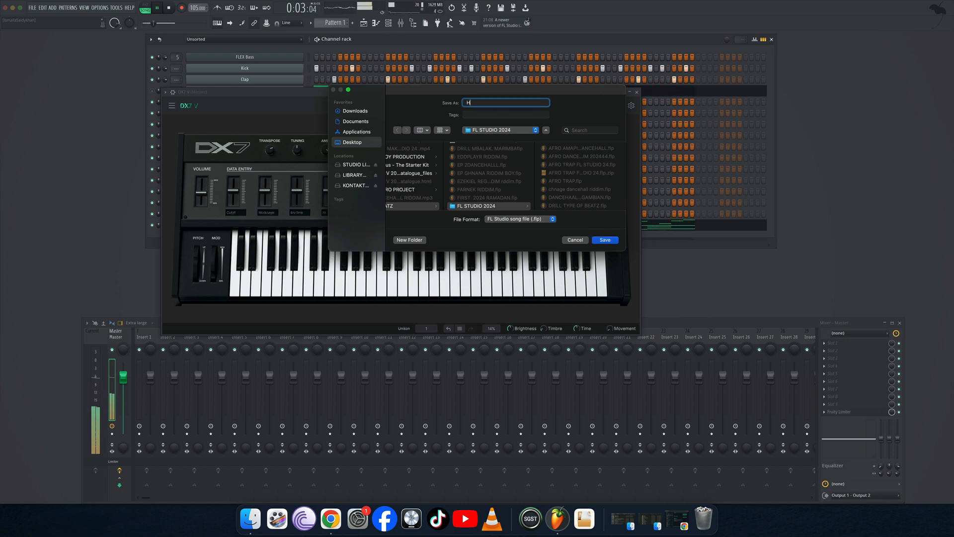
pyautogui.write('OW TO M')
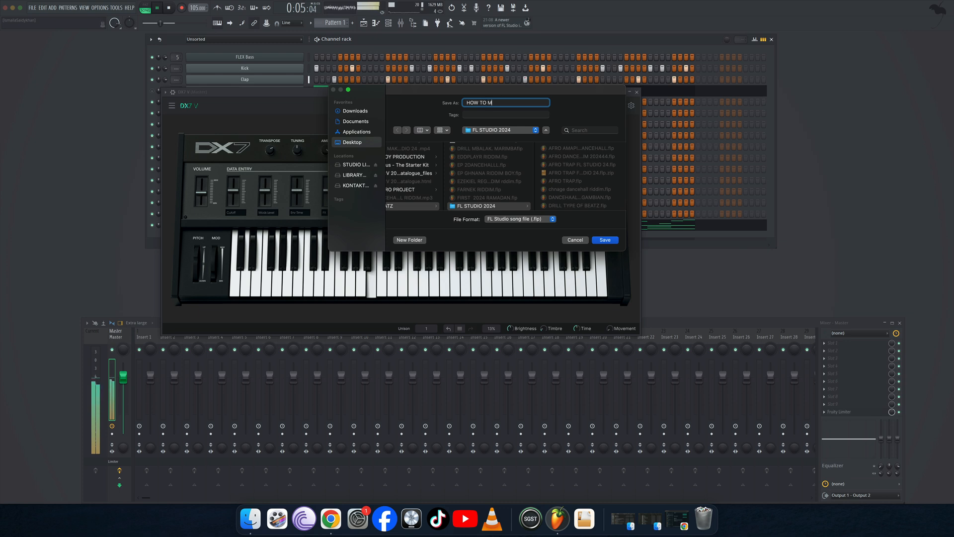
pyautogui.write('AKE DANCE')
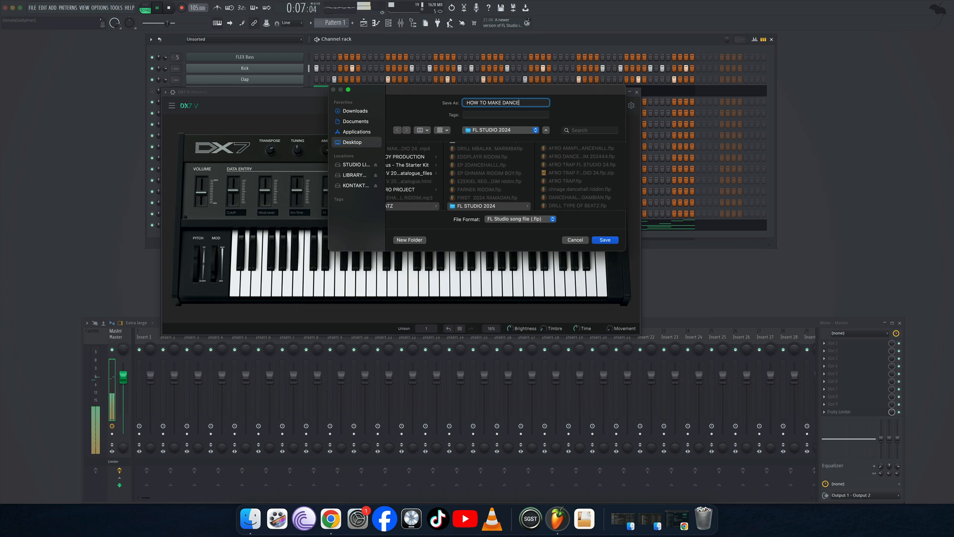
pyautogui.write('HALL IN FL')
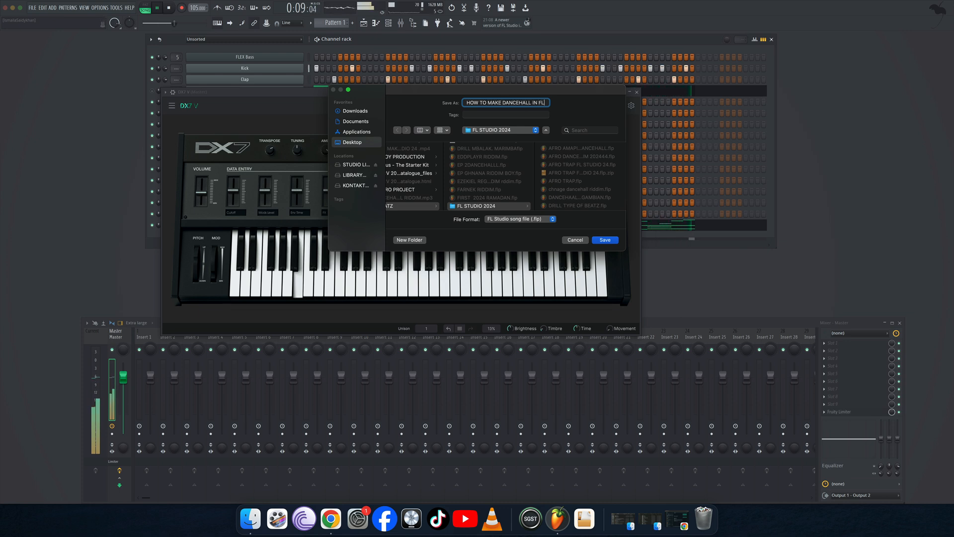
pyautogui.write(' 24440')
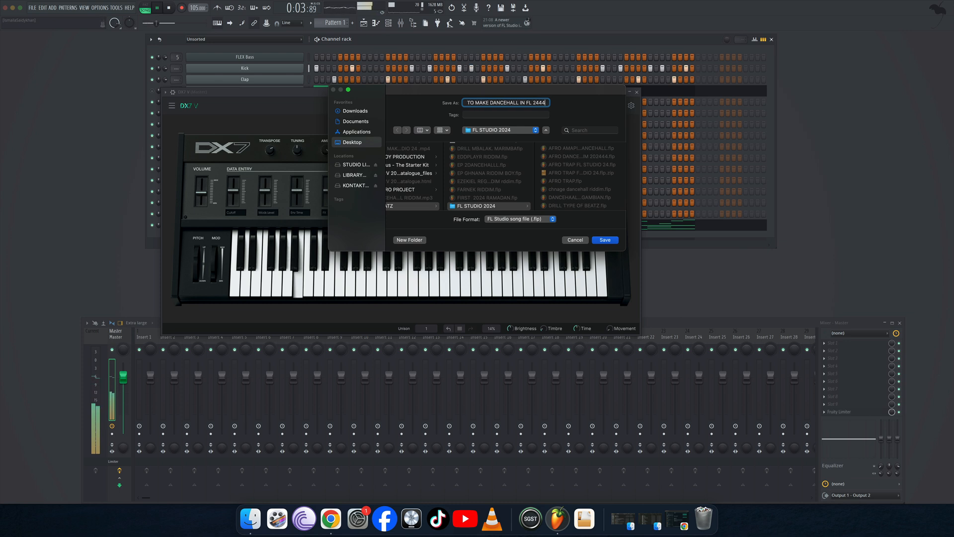
pyautogui.press('Return')
# - Switch the DX7 V to its next preset and close the instrument window
pyautogui.click(450, 106)
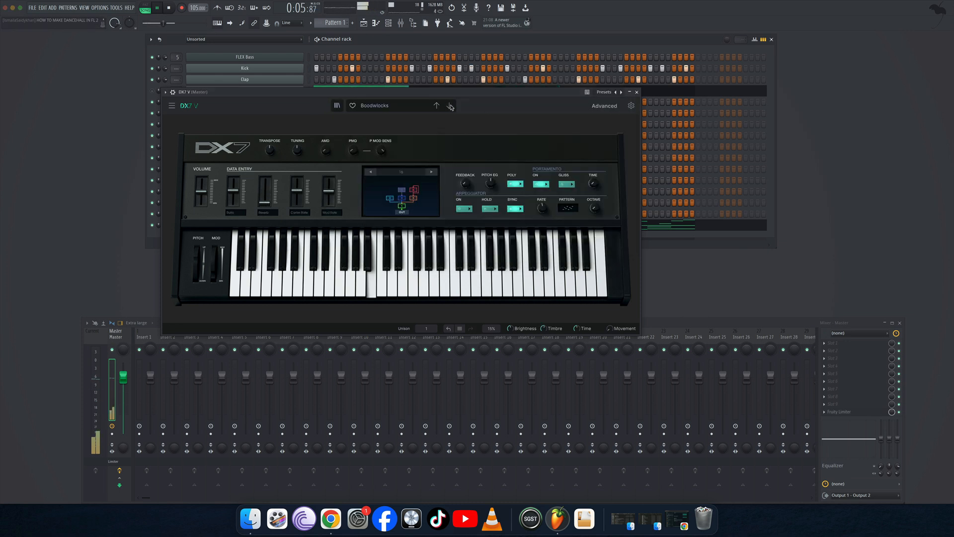
pyautogui.click(637, 92)
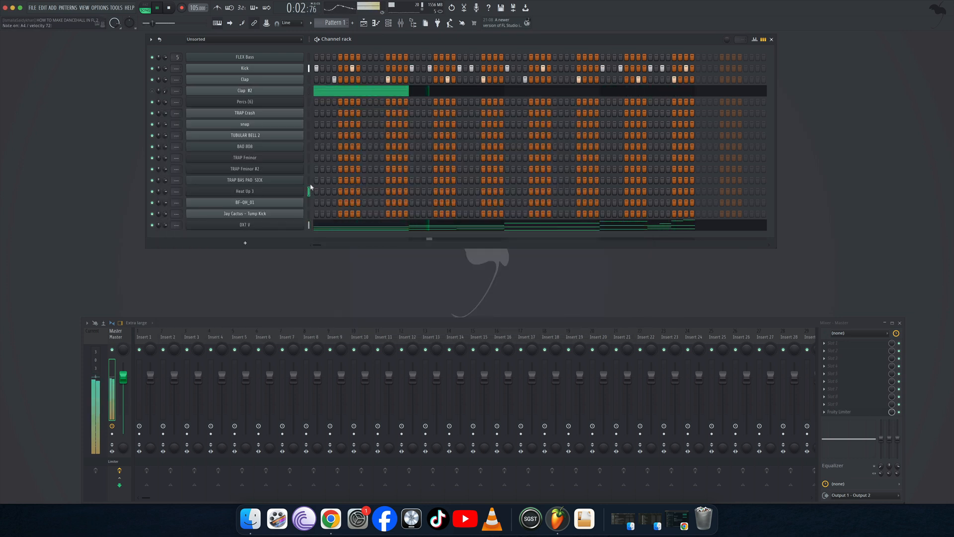
# - Open the Heat Up 3 instrument, try the 8BIT TUBE [GRIME] preset and load ALEO [AFROTRAP] from its BELLS category
pyautogui.click(290, 158)
pyautogui.click(577, 90)
pyautogui.click(297, 193)
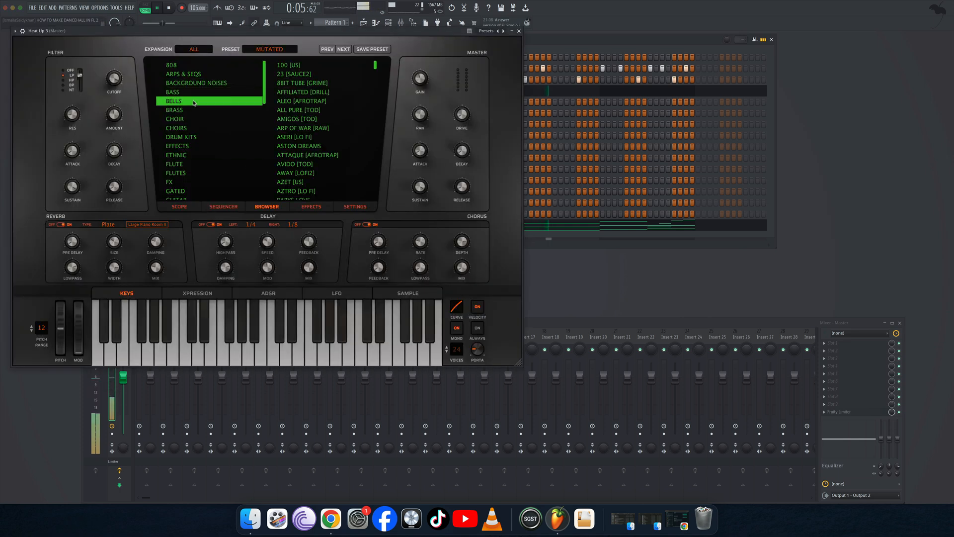
pyautogui.click(305, 84)
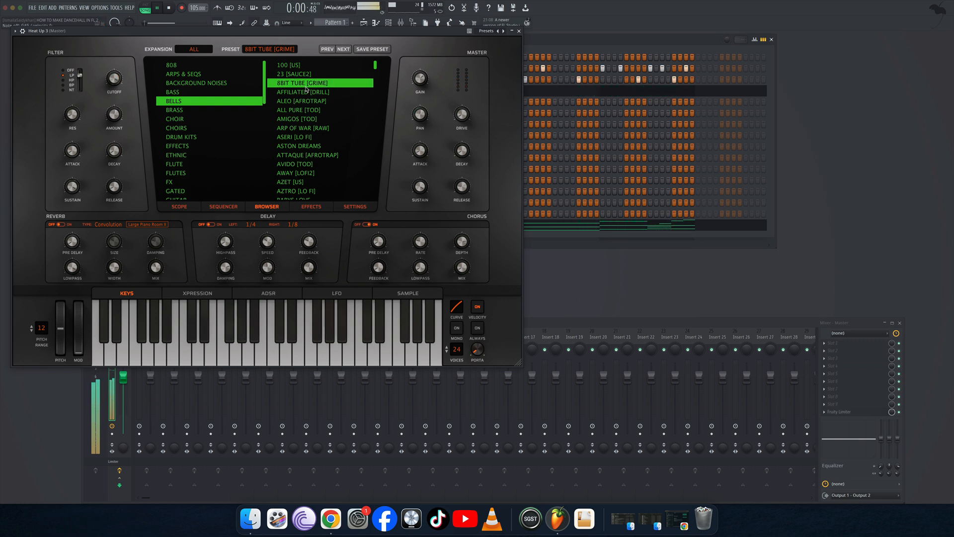
pyautogui.click(309, 101)
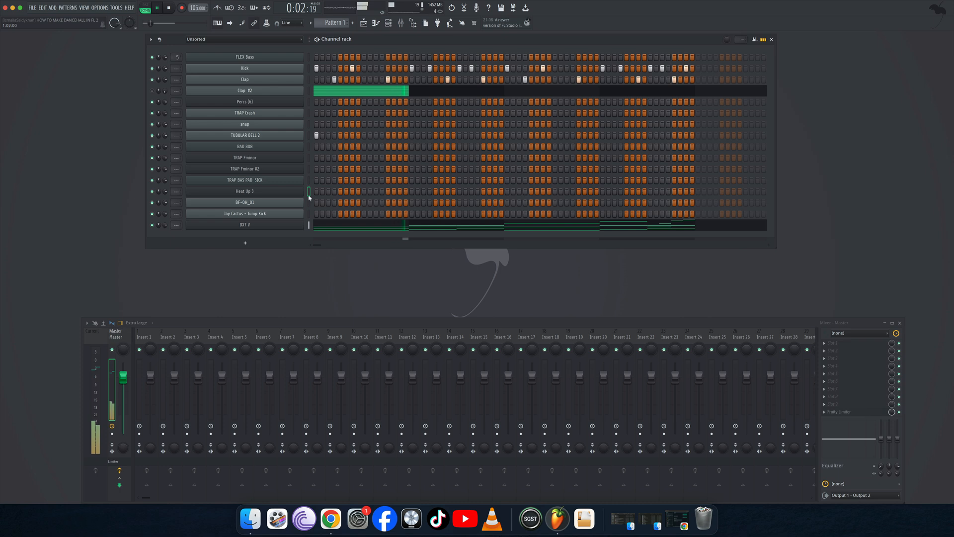
# - In Heat Up 3's piano roll, place short notes over the ghosted chord tones at bar 1, across bar 2 and at bar 3, and raise everything two octaves
pyautogui.rightClick(296, 193)
pyautogui.click(320, 191)
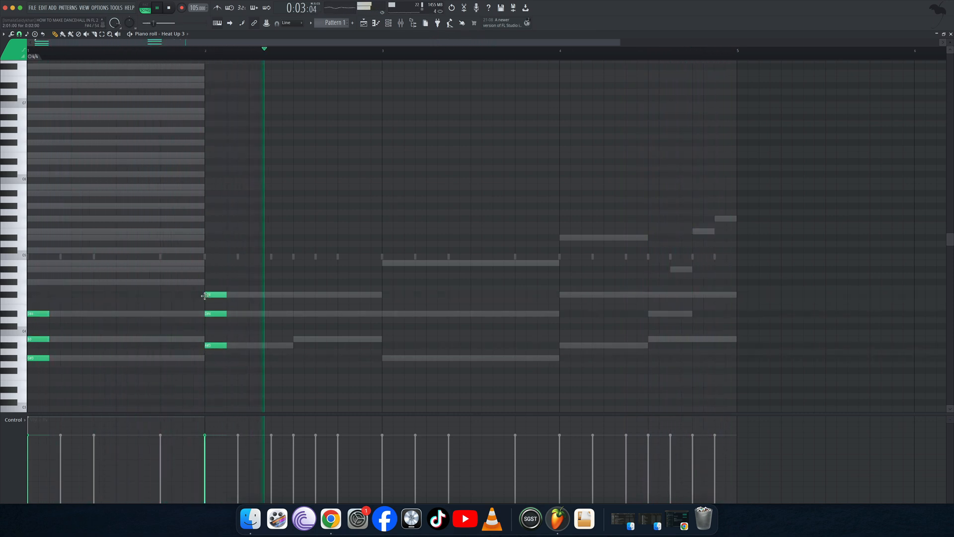
pyautogui.click(298, 314)
pyautogui.moveTo(300, 314); pyautogui.dragTo(390, 357)
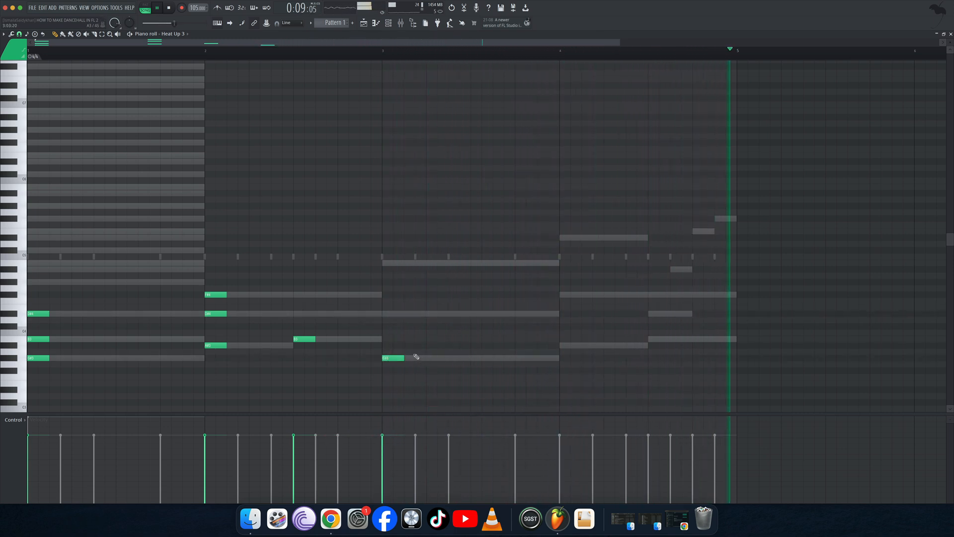
pyautogui.hotkey('ctrl', 'Up')
pyautogui.hotkey('ctrl', 'Up')
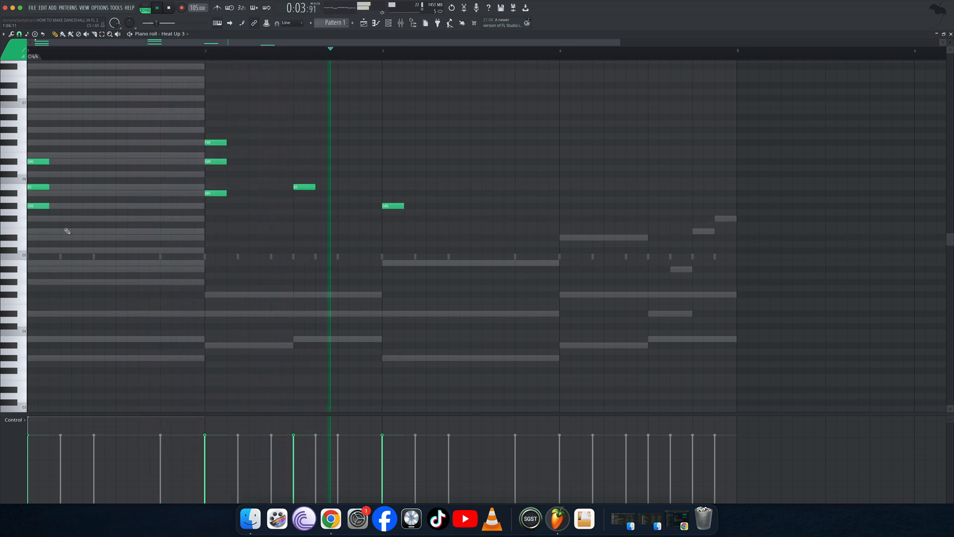
pyautogui.moveTo(47, 187); pyautogui.dragTo(56, 188)
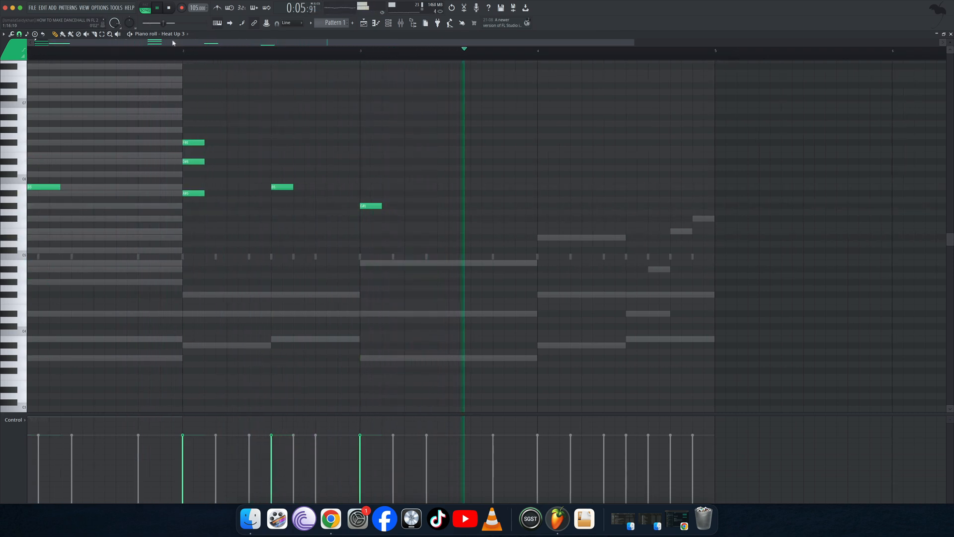
pyautogui.hscroll(-1, 68, 143)
pyautogui.click(32, 161)
pyautogui.click(33, 206)
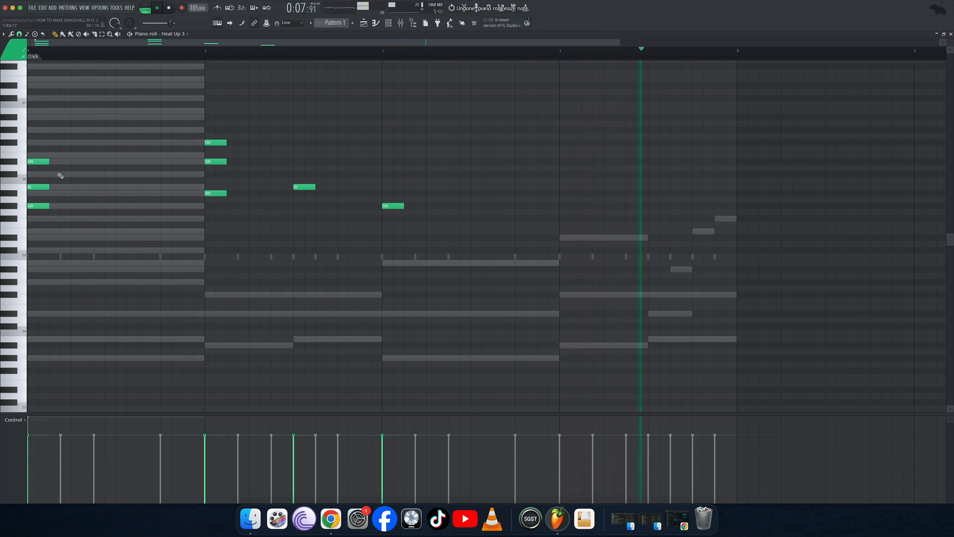
# - Spread the stacked notes opening bars 1 and 2 into consecutive melody notes, and add G#, B, D# and A# to the rest of bar 1
pyautogui.moveTo(28, 187); pyautogui.dragTo(87, 188)
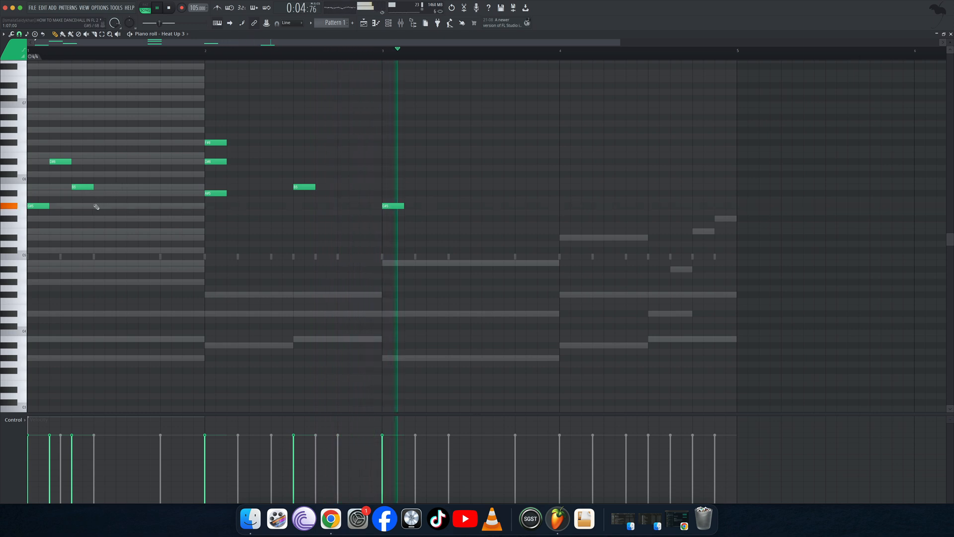
pyautogui.click(99, 206)
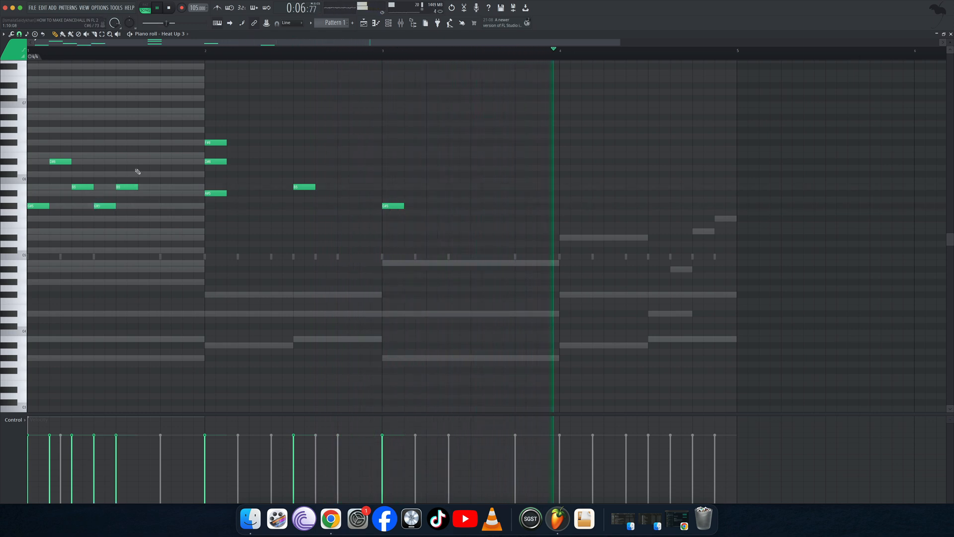
pyautogui.click(120, 187)
pyautogui.click(142, 162)
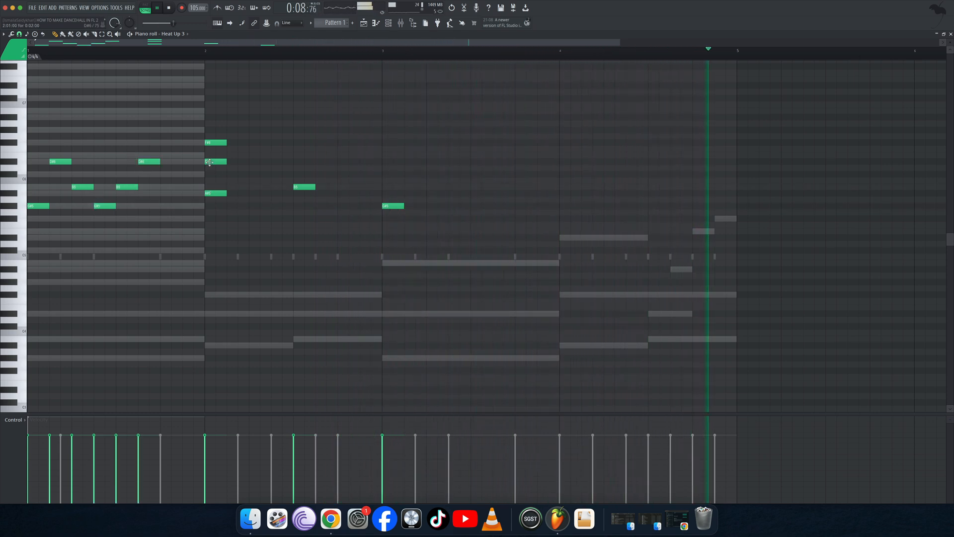
pyautogui.moveTo(214, 161); pyautogui.dragTo(259, 145)
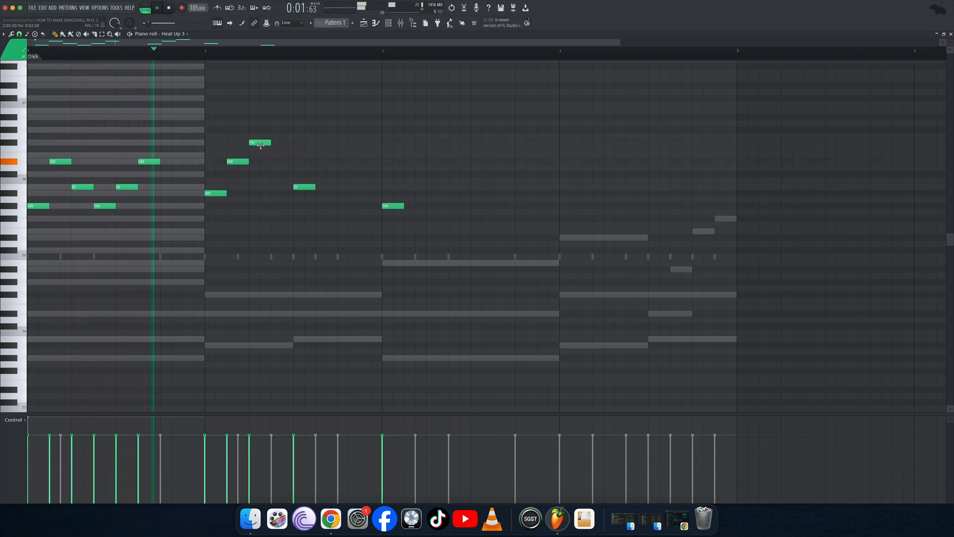
pyautogui.click(164, 192)
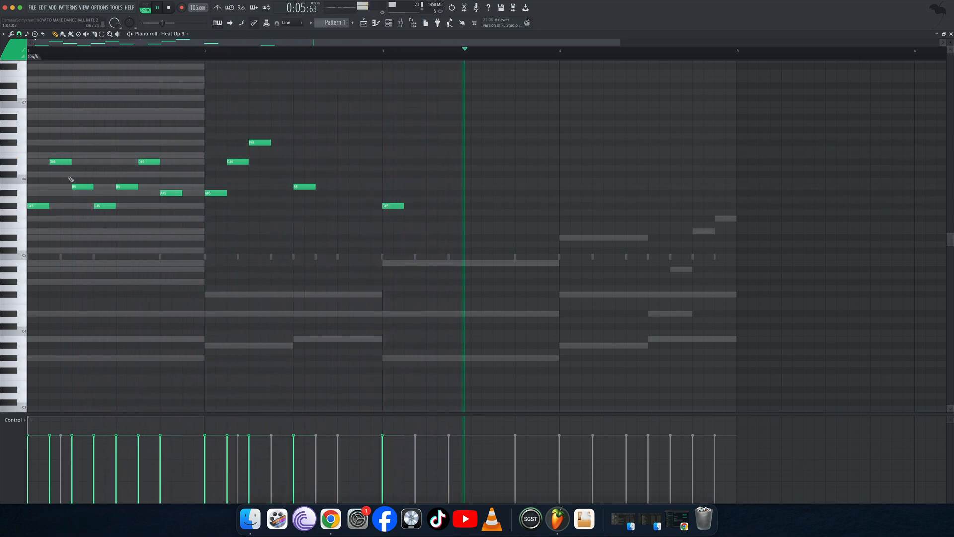
# - In bar 1, swap the second and third notes so B precedes D#, and delete the second G#
pyautogui.moveTo(83, 187); pyautogui.dragTo(60, 187)
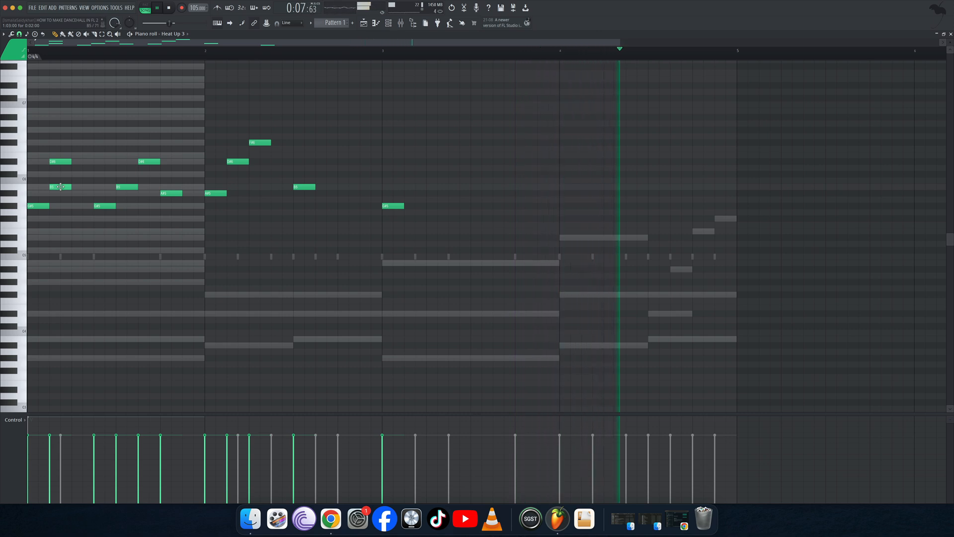
pyautogui.moveTo(60, 162); pyautogui.dragTo(82, 162)
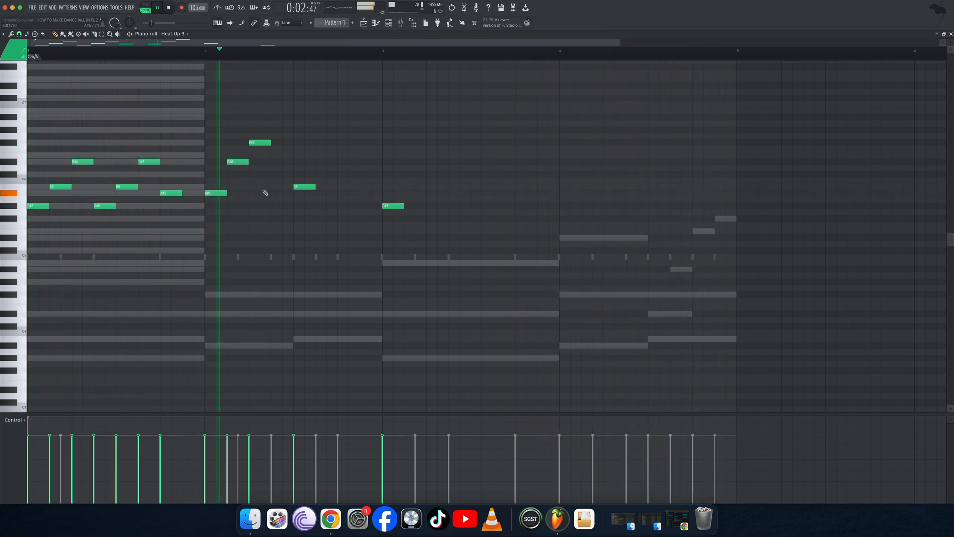
pyautogui.rightClick(113, 206)
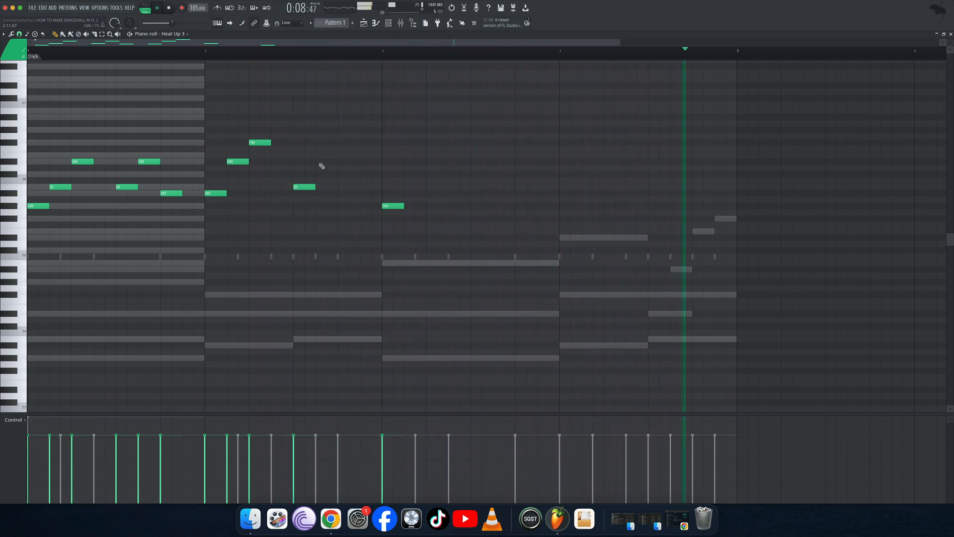
# - Add a D# and a C# after the B in the second half of bar 2, and lower all Heat Up 3 notes by one octave
pyautogui.click(317, 162)
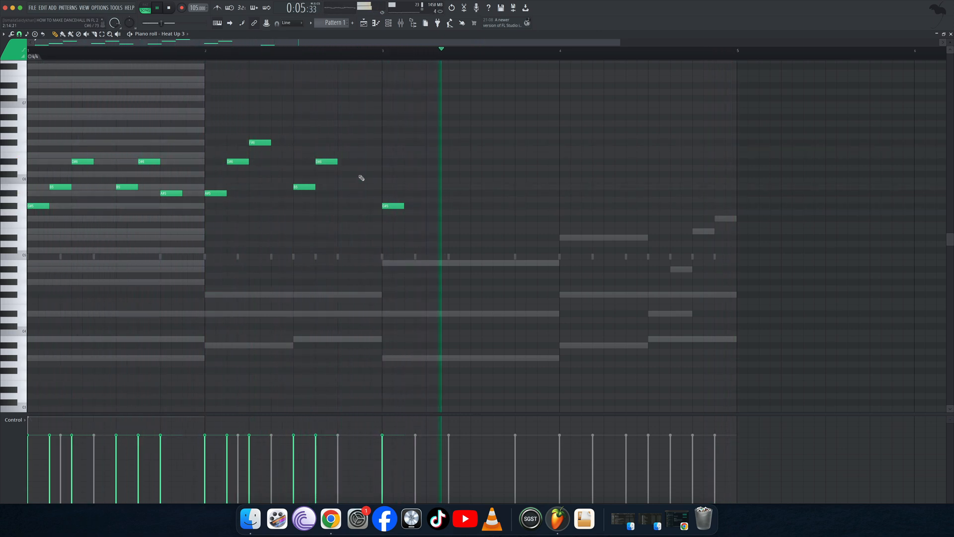
pyautogui.click(339, 174)
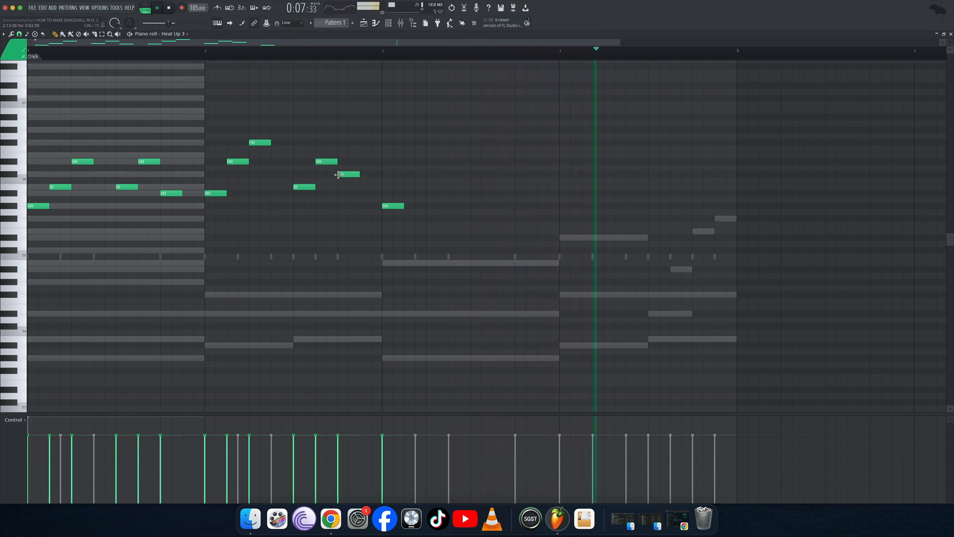
pyautogui.hotkey('ctrl', 'Down')
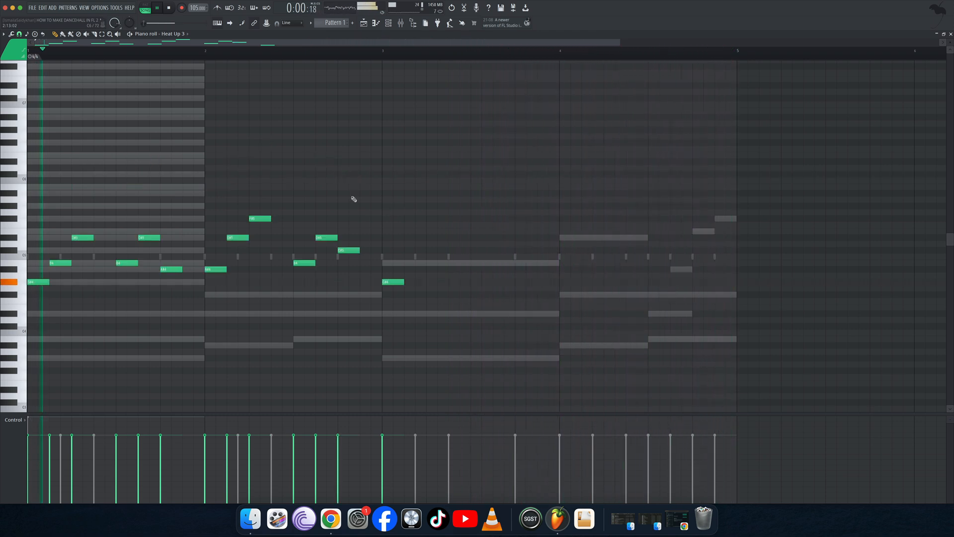
# - Delete the Heat Up 3 G# notes at the start of bar 3 and the start of bar 1
pyautogui.rightClick(396, 281)
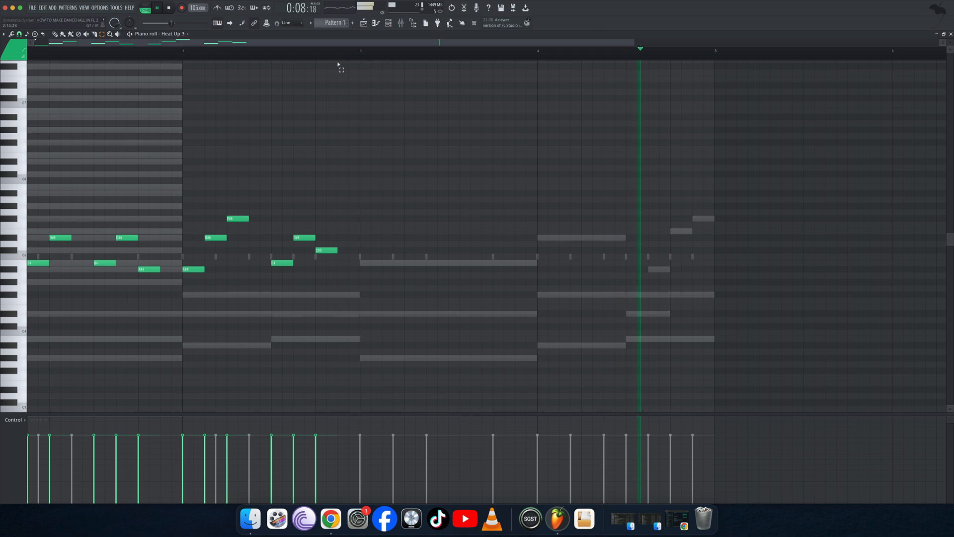
pyautogui.moveTo(390, 51); pyautogui.dragTo(1, 65)
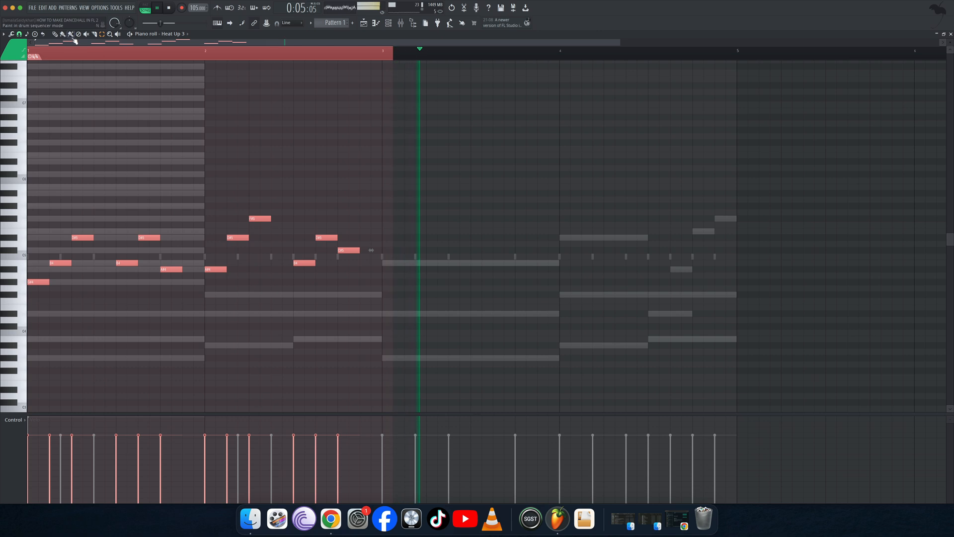
pyautogui.click(90, 237)
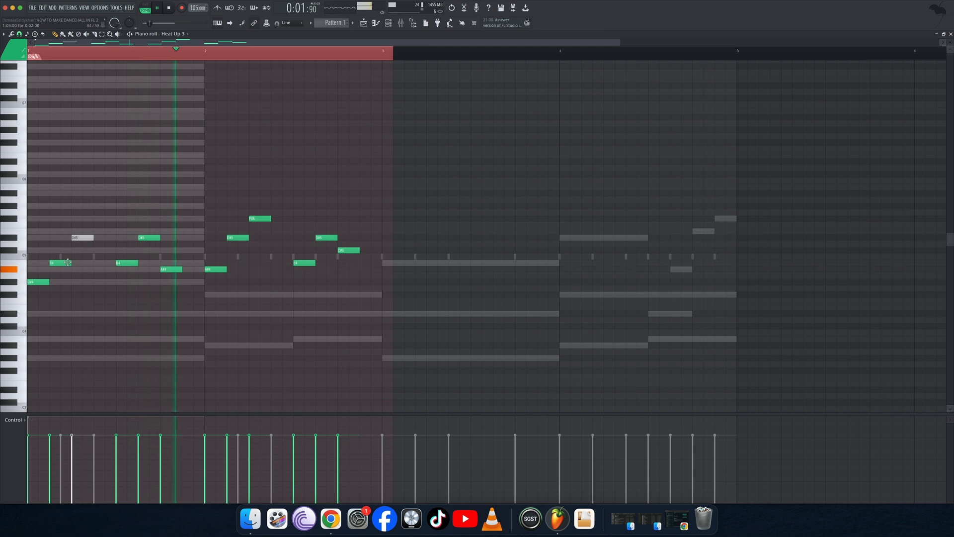
pyautogui.rightClick(40, 283)
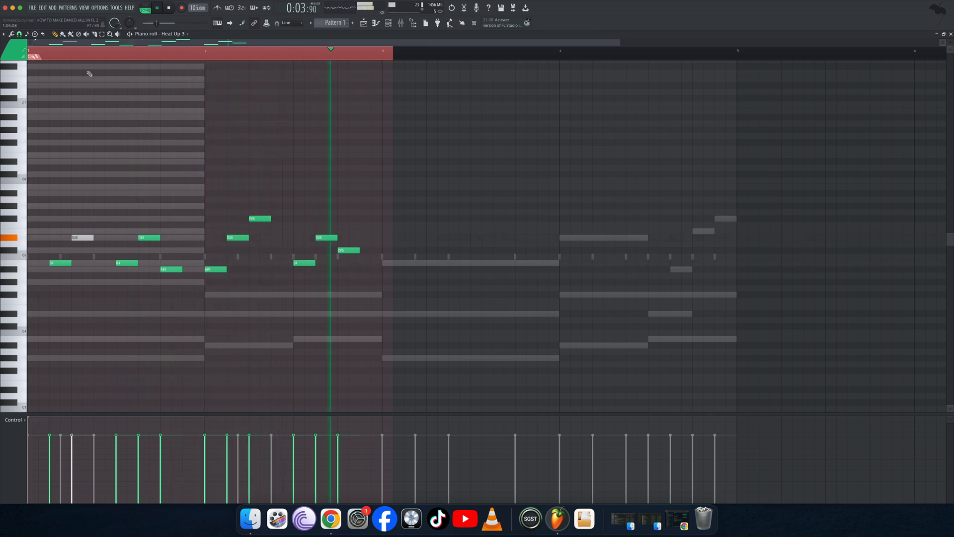
# - Duplicate the bar 1–2 melody into bars 3 and 4, and raise all Heat Up 3 notes by one octave
pyautogui.click(87, 34)
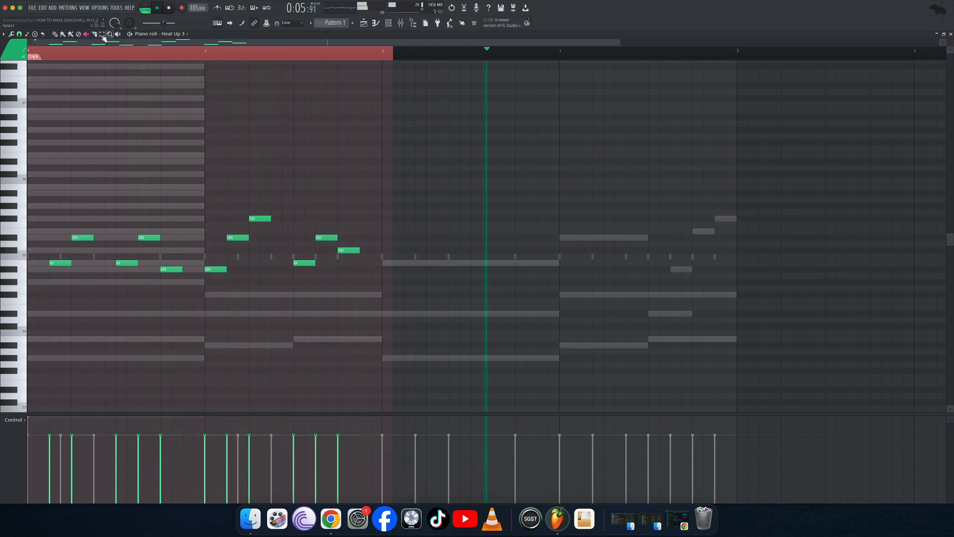
pyautogui.moveTo(382, 53); pyautogui.dragTo(382, 53)
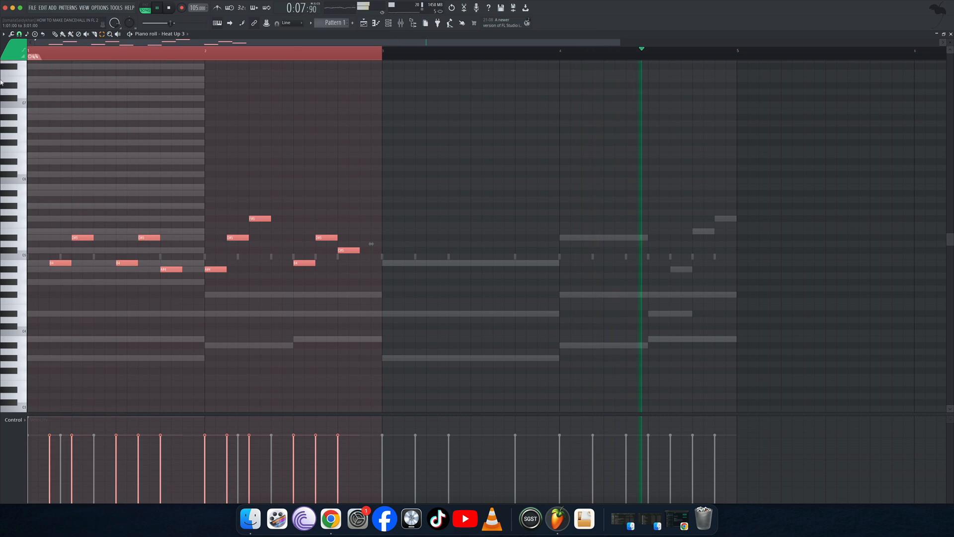
pyautogui.hotkey('ctrl', 'b')
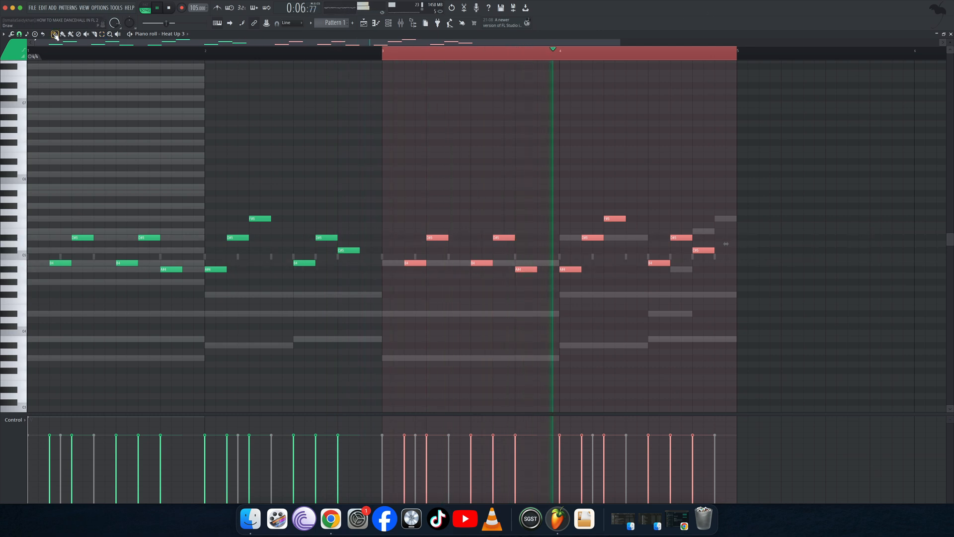
pyautogui.rightClick(432, 58)
pyautogui.press('super+Up')
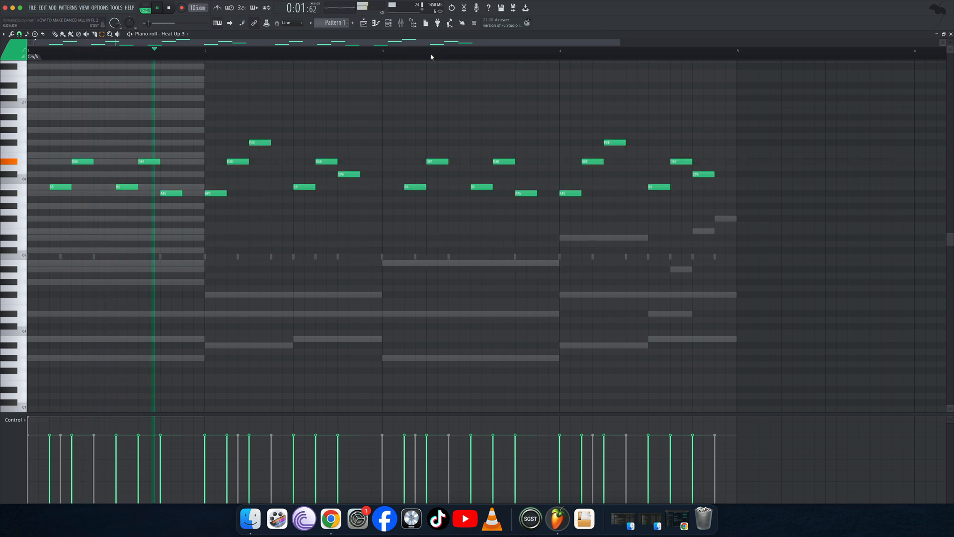
# - Try the THAT BEAUTY bell preset in Heat Up 3
pyautogui.click(950, 35)
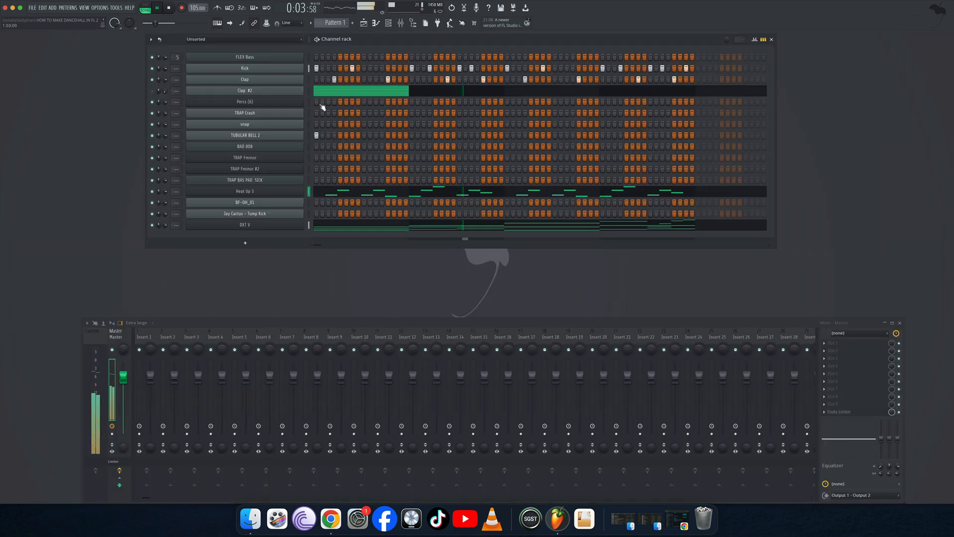
pyautogui.click(283, 193)
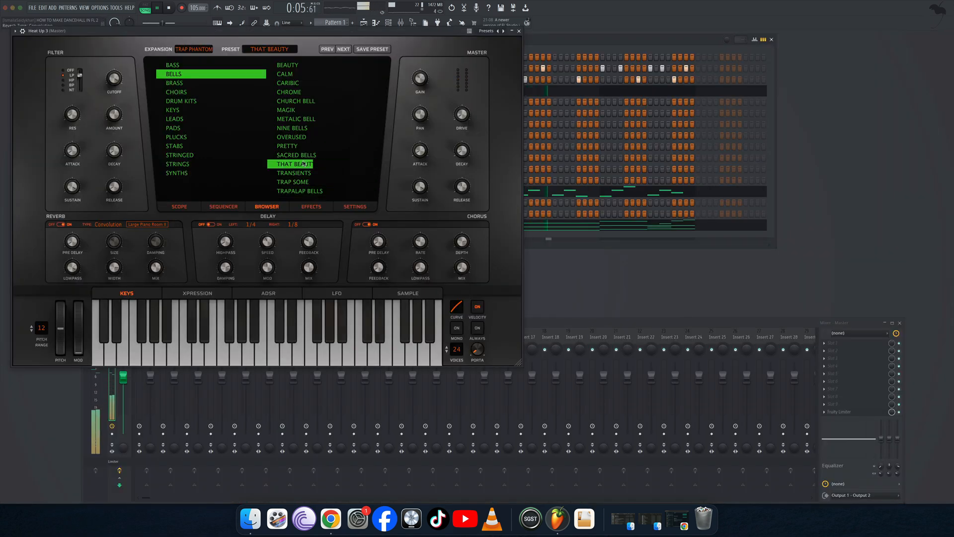
pyautogui.click(519, 31)
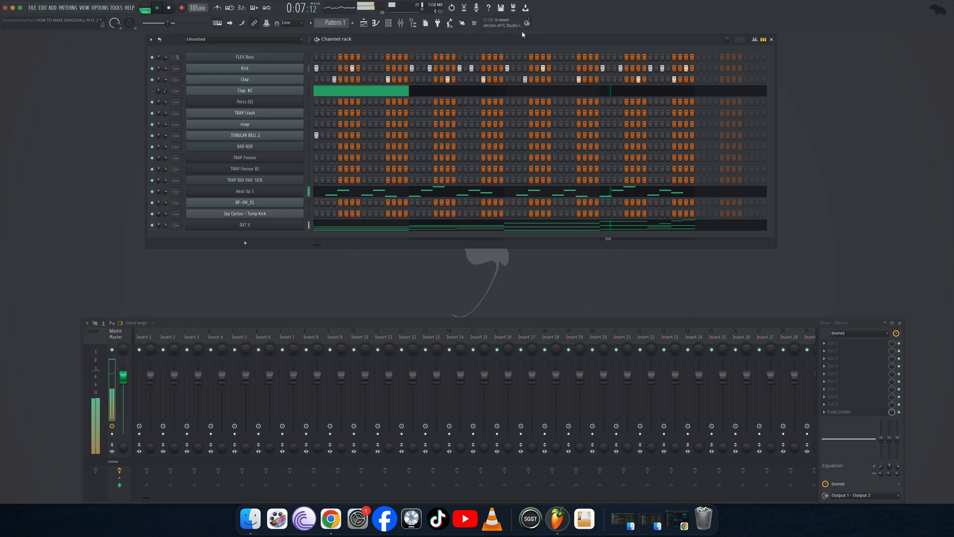
# - In Heat Up 3's piano roll, add a B at the end of bar 4 and a C# before the mid-bar B in bars 2 and 3
pyautogui.click(582, 194)
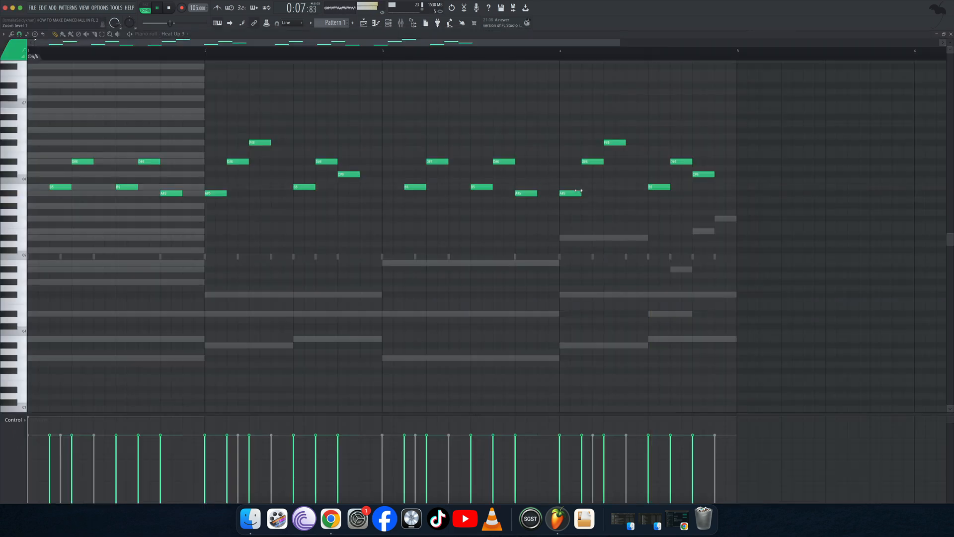
pyautogui.click(717, 186)
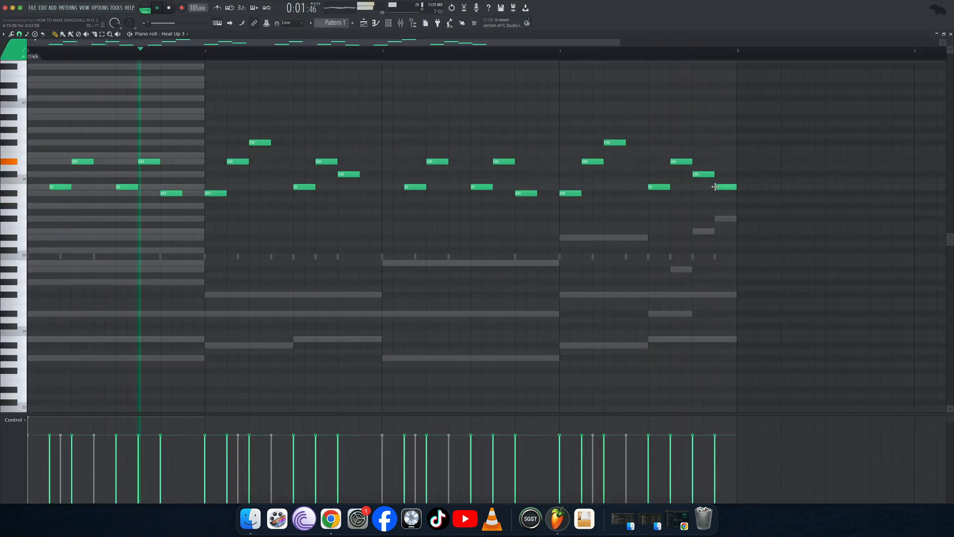
pyautogui.click(278, 174)
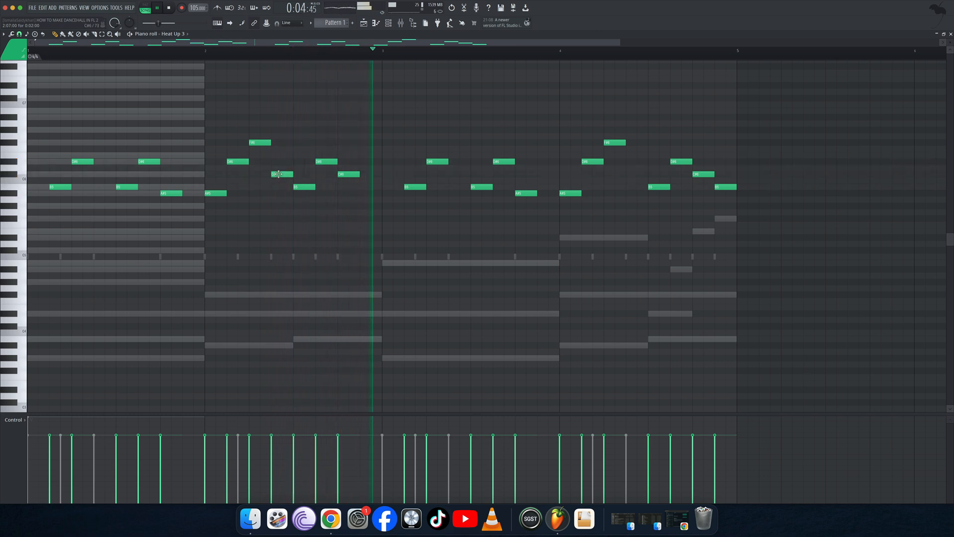
pyautogui.click(455, 175)
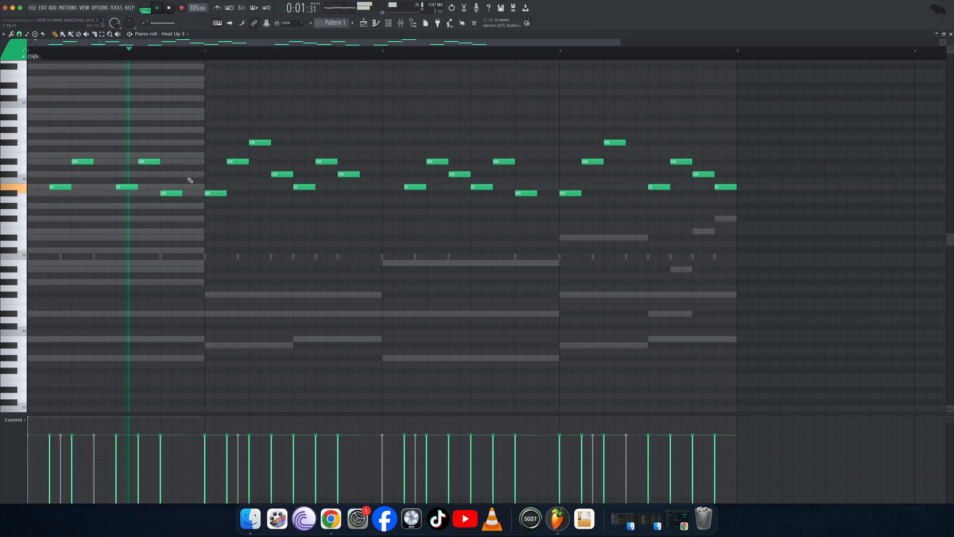
# - Add a B at the end of bar 2 and a G# at the start of bar 3 in the bell melody
pyautogui.click(185, 175)
pyautogui.rightClick(194, 174)
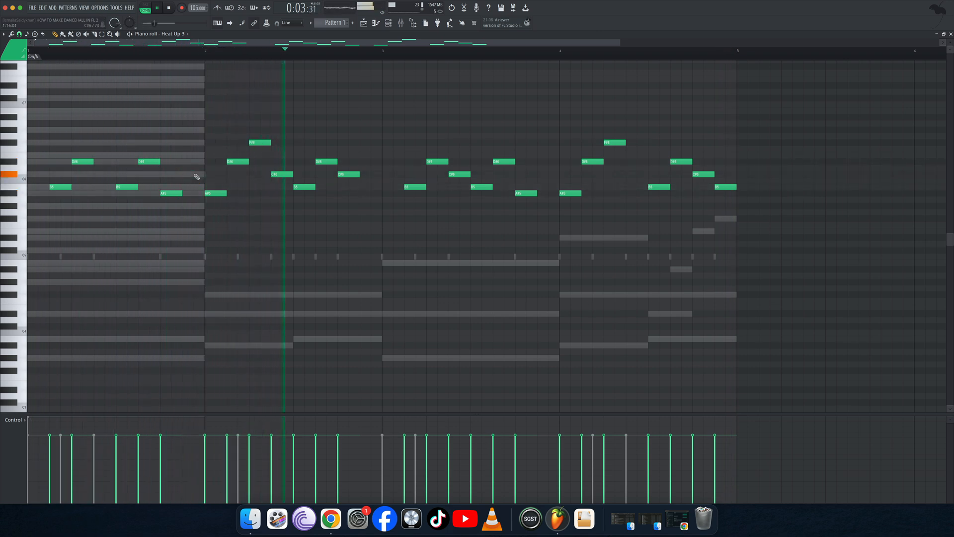
pyautogui.click(363, 188)
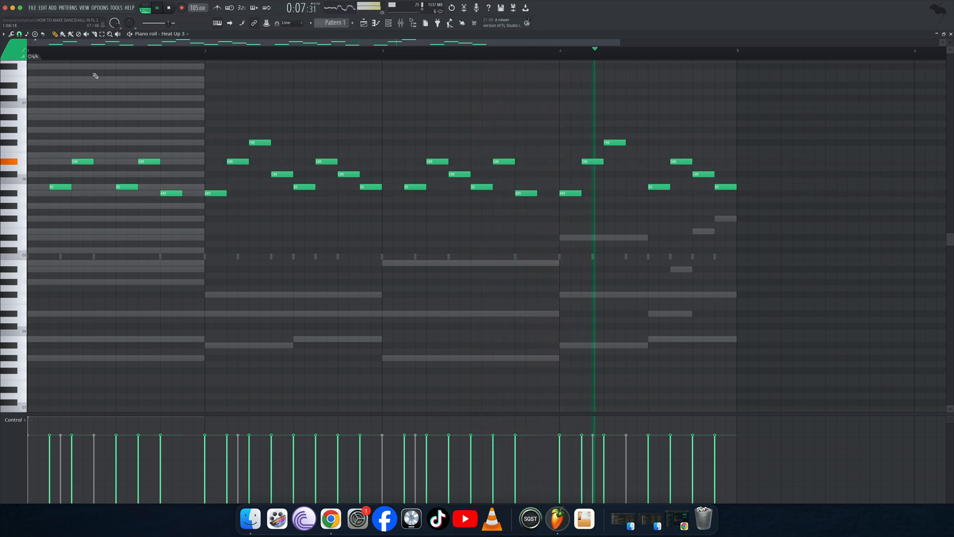
pyautogui.click(385, 205)
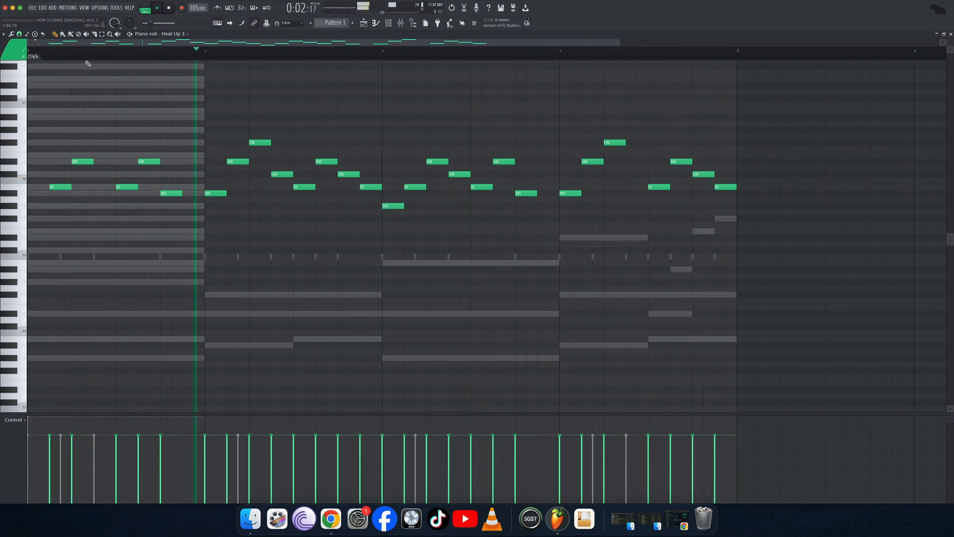
# - Clear all Heat Up 3 melody notes from bars 1 and 2
pyautogui.click(102, 34)
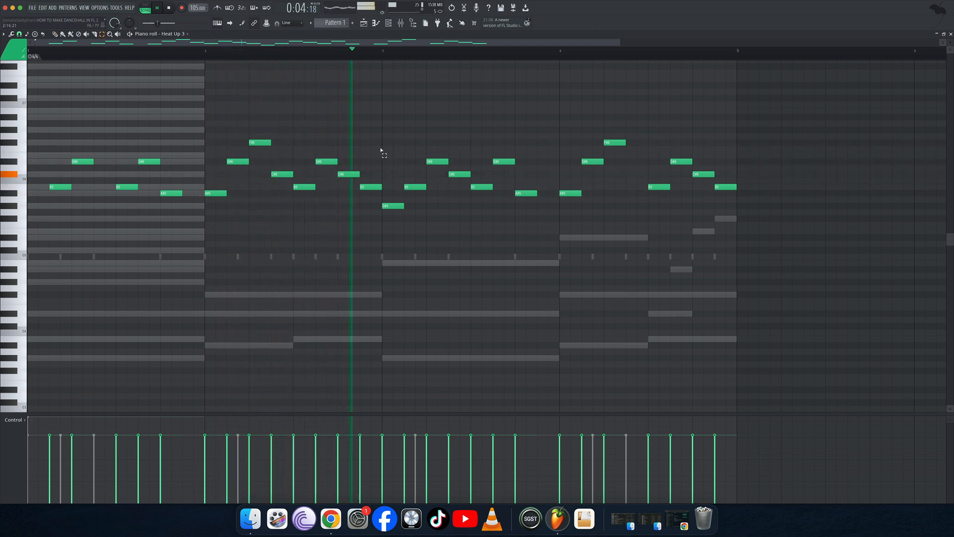
pyautogui.moveTo(383, 51); pyautogui.dragTo(279, 81)
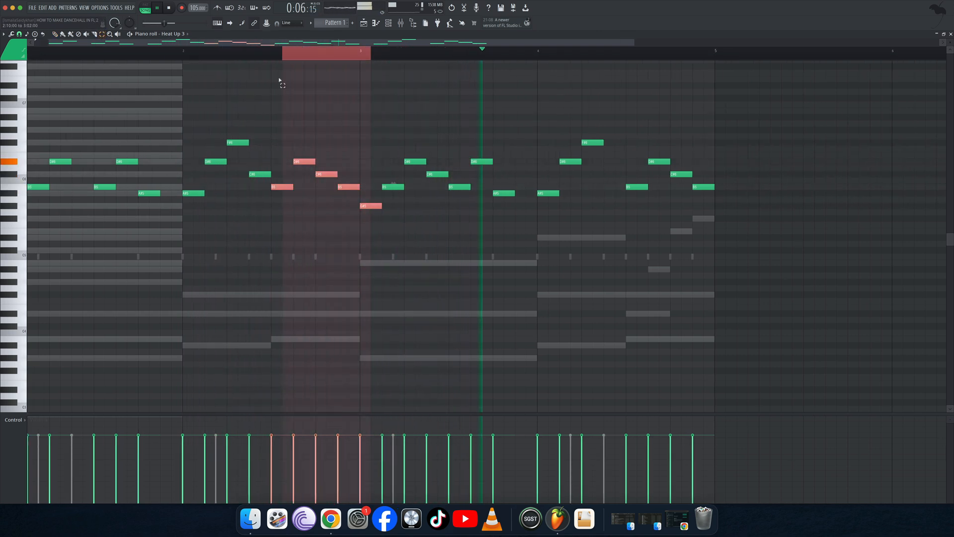
pyautogui.click(341, 56)
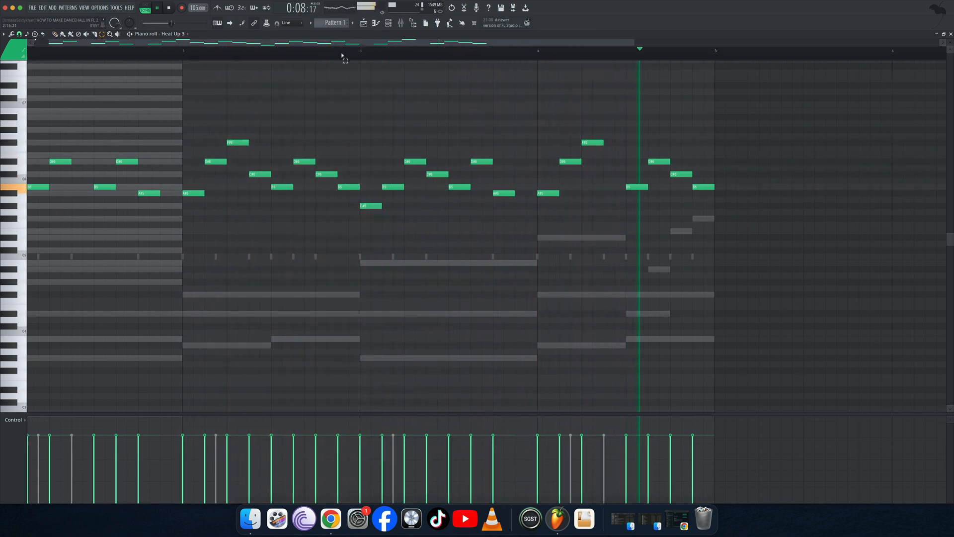
pyautogui.moveTo(342, 56); pyautogui.dragTo(2, 68)
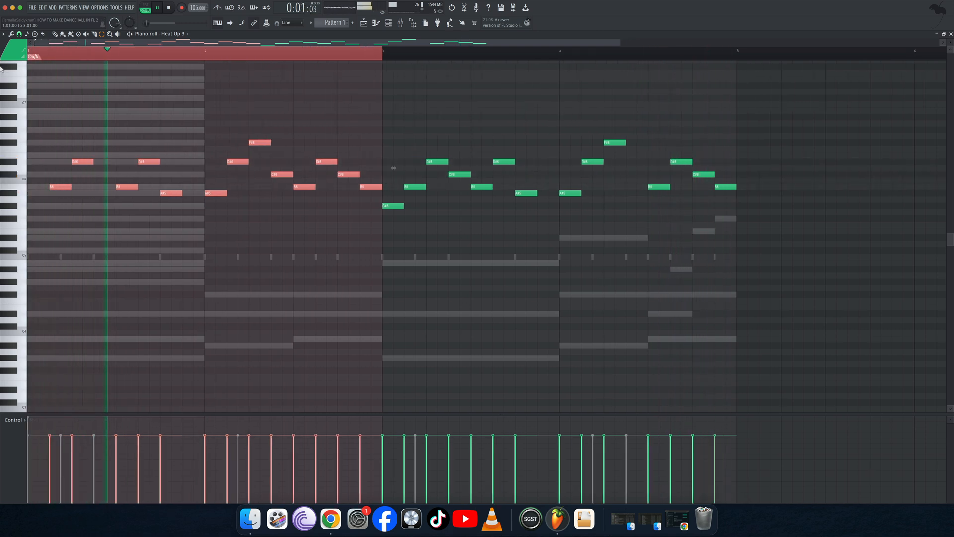
pyautogui.press('Delete')
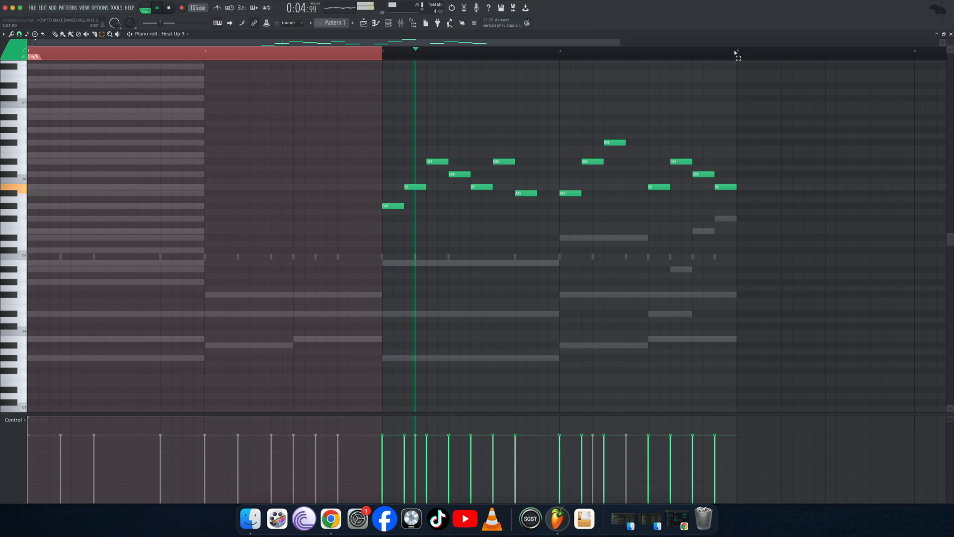
# - Copy the bar 3–4 melody into the emptied bars 1 and 2 of Heat Up 3
pyautogui.moveTo(737, 51); pyautogui.dragTo(386, 59)
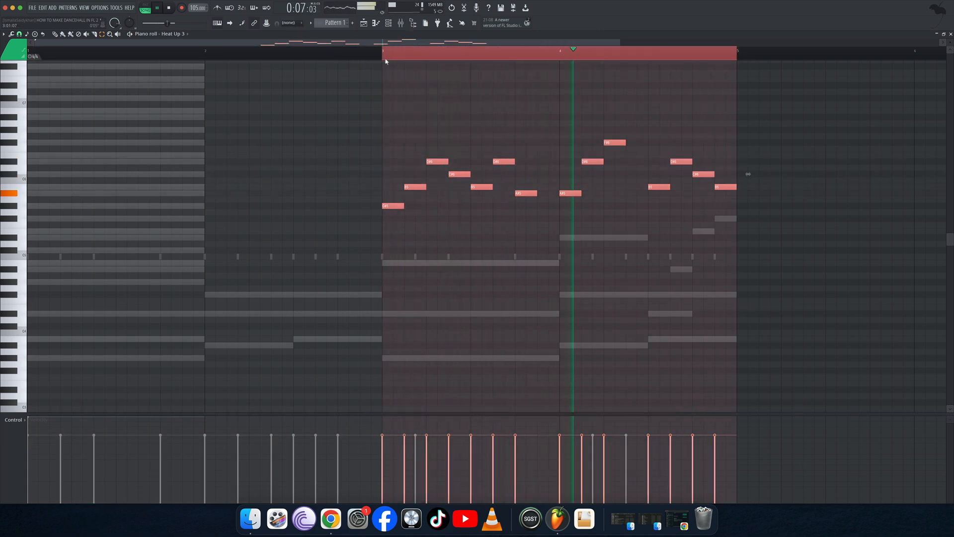
pyautogui.hotkey('ctrl', 'b')
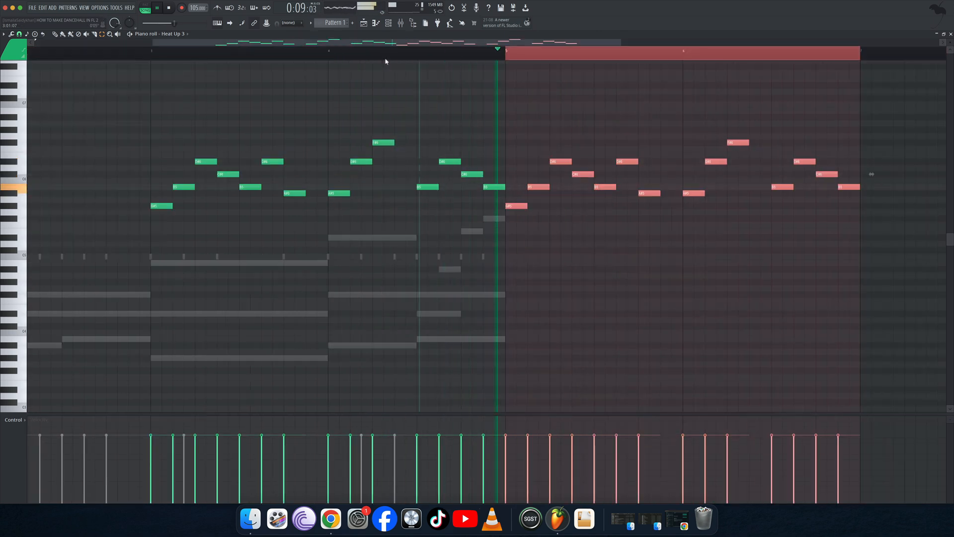
pyautogui.hotkey('ctrl', 'z')
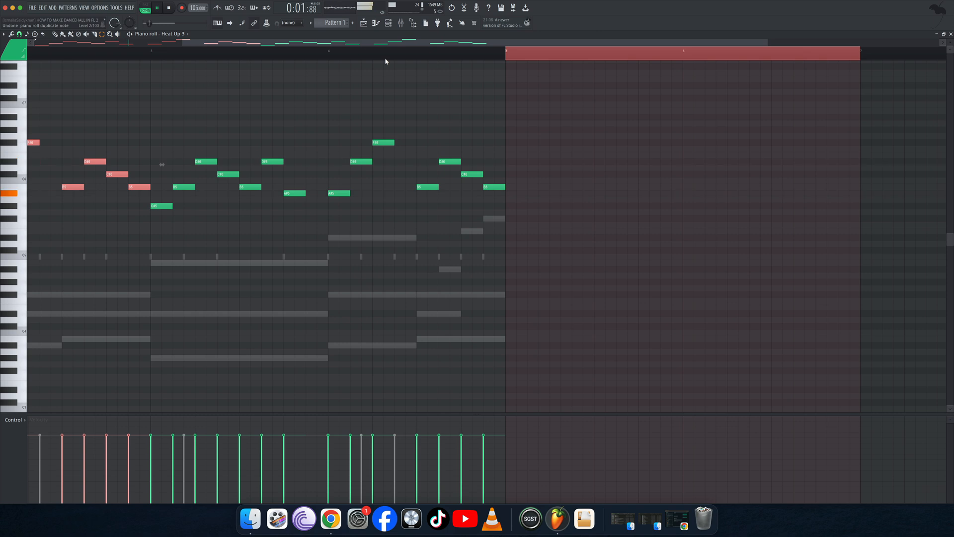
pyautogui.click(563, 57)
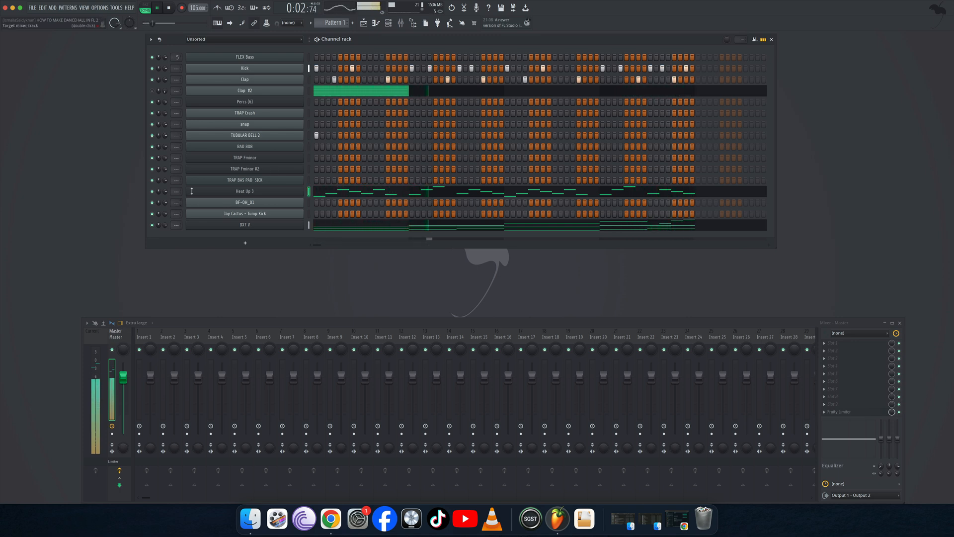
# - Audition Heat Up 3's TRANSIENTS bell preset, load TRAPALAP BELLS instead, and close the instrument
pyautogui.click(302, 195)
pyautogui.click(307, 174)
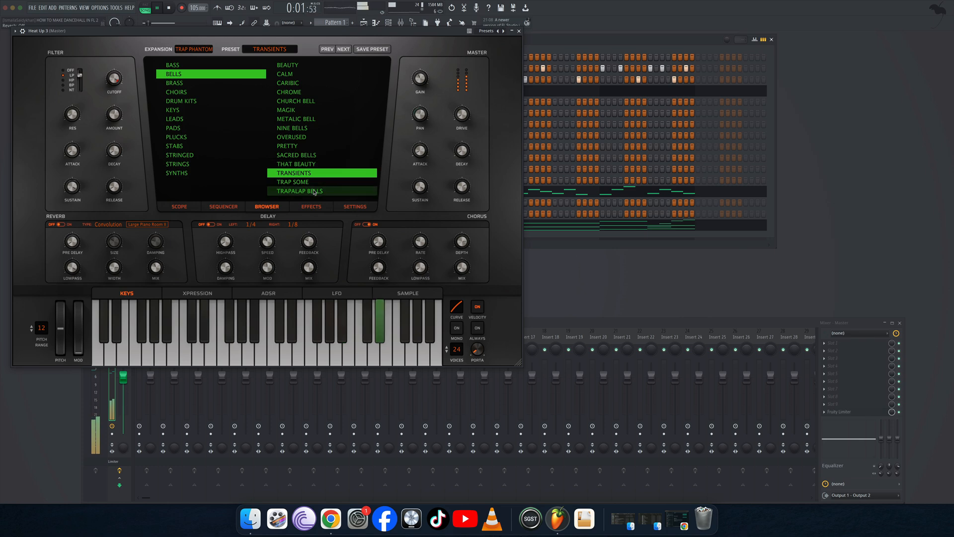
pyautogui.click(314, 192)
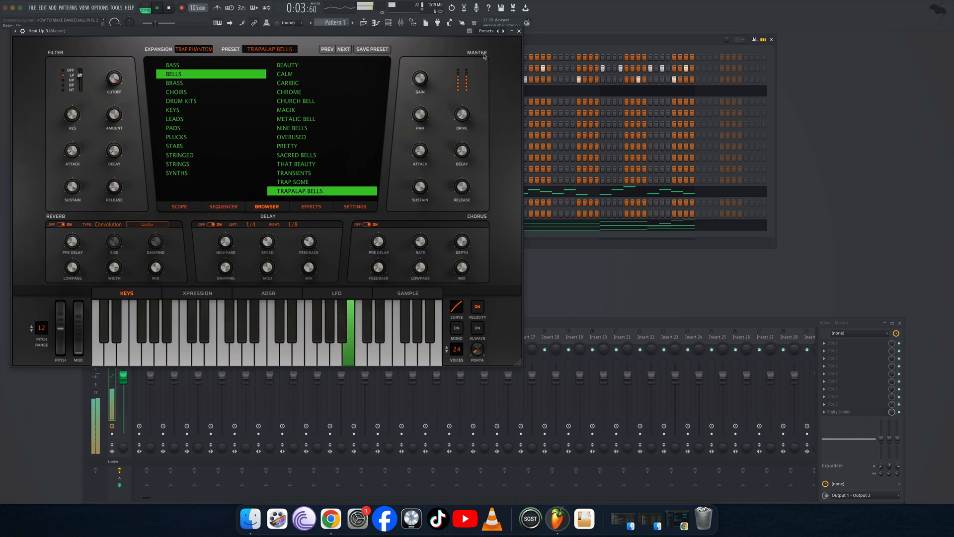
pyautogui.click(519, 32)
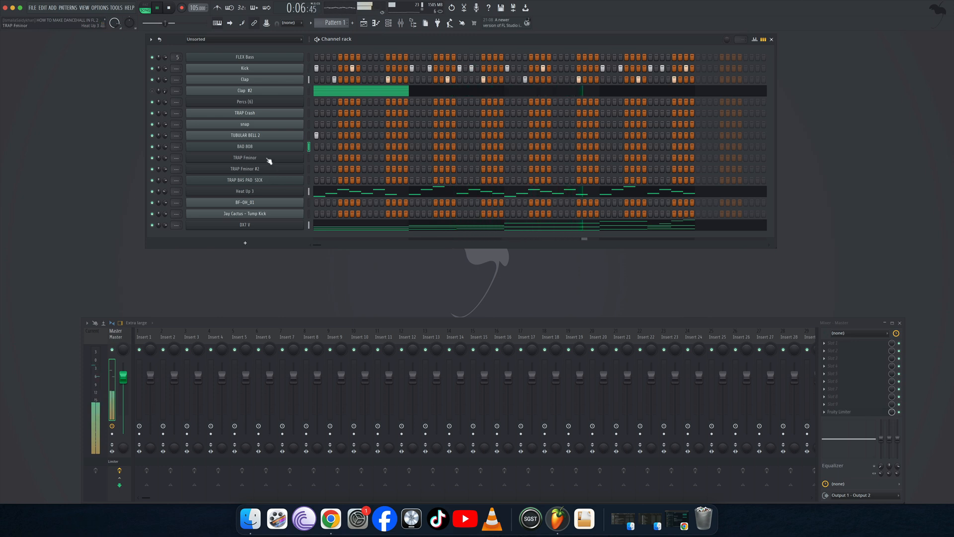
# - Open the BAD 808 piano roll and place G# at bar 1's start, A# at bar 2's start, and B and C closing bar 2
pyautogui.rightClick(287, 147)
pyautogui.click(329, 146)
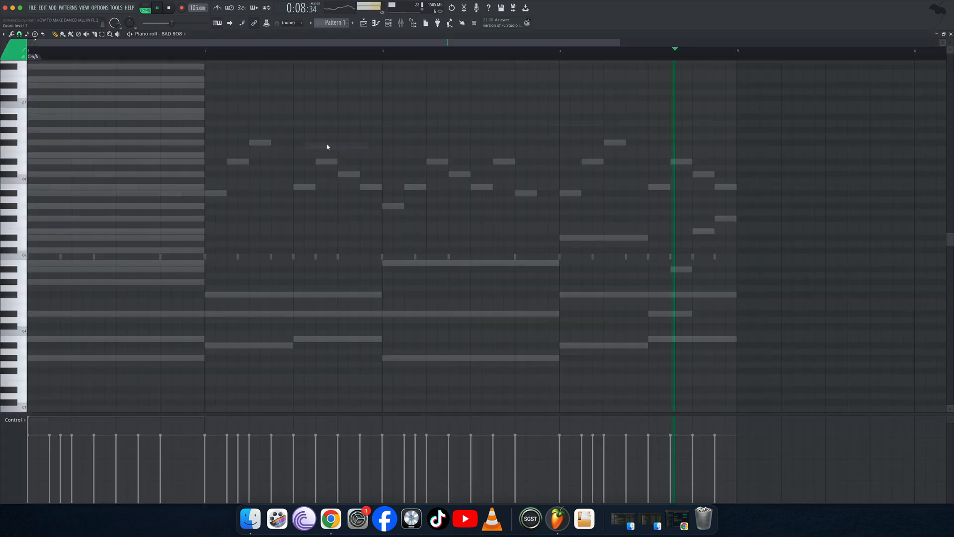
pyautogui.click(35, 282)
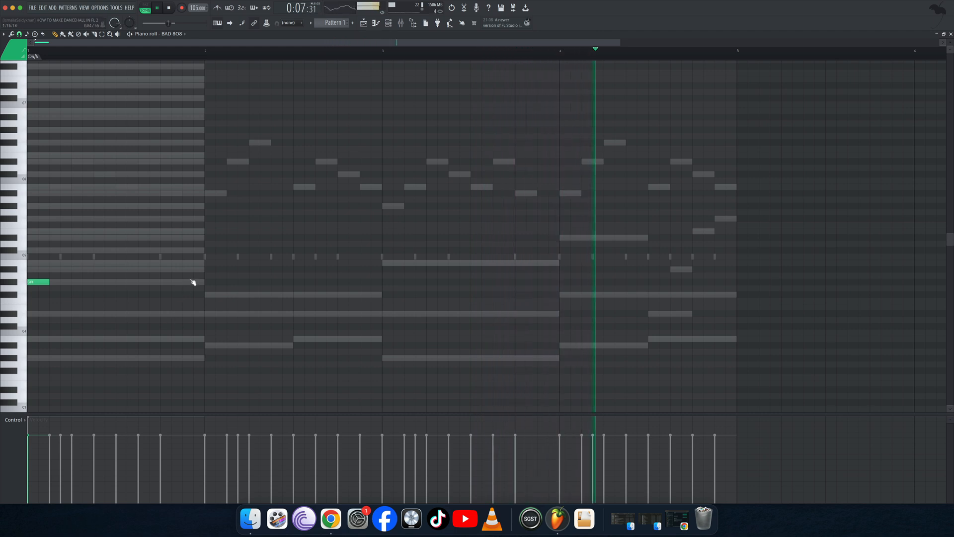
pyautogui.click(206, 269)
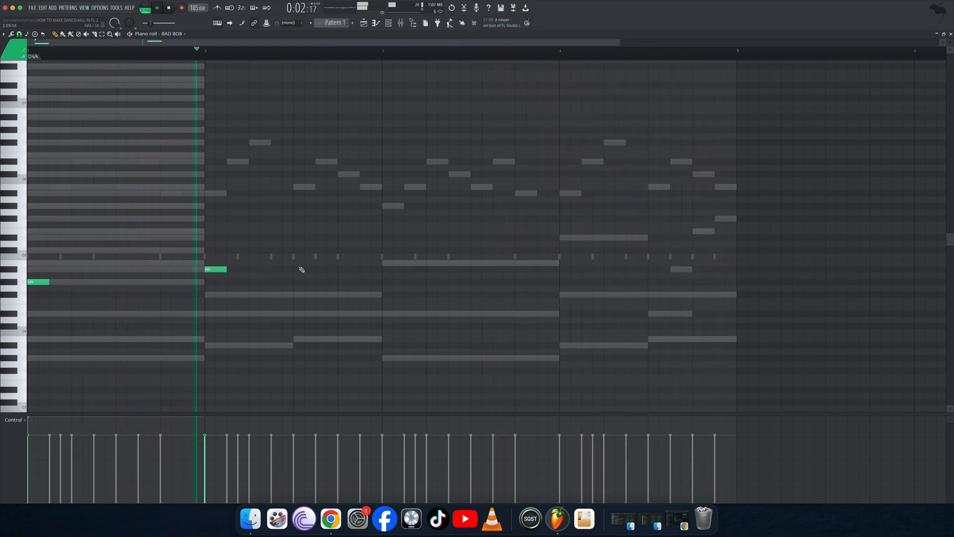
pyautogui.click(340, 262)
pyautogui.click(361, 257)
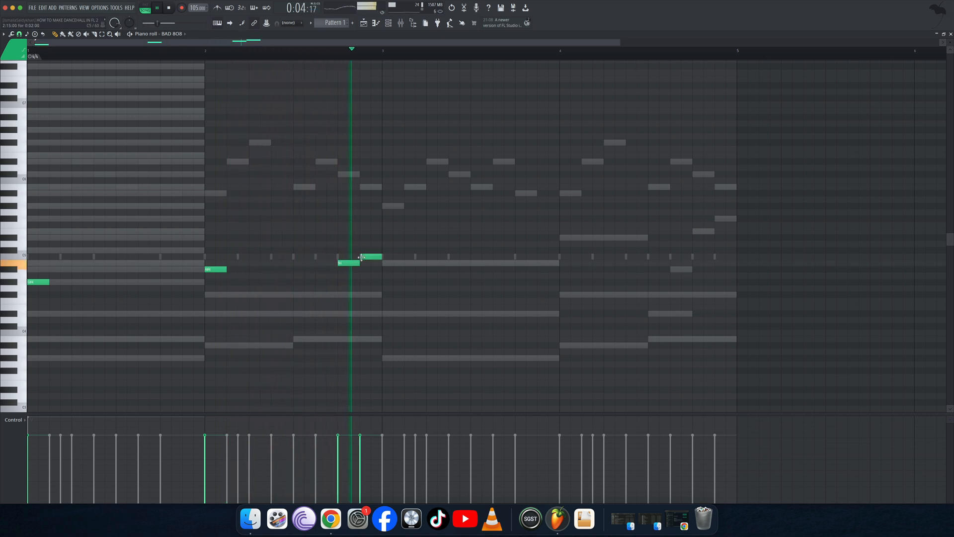
# - Fill out the 808 line with G# late in bar 1, A# mid-bar 2, A at bar 3's start and end, and B and A# in bar 4
pyautogui.click(384, 263)
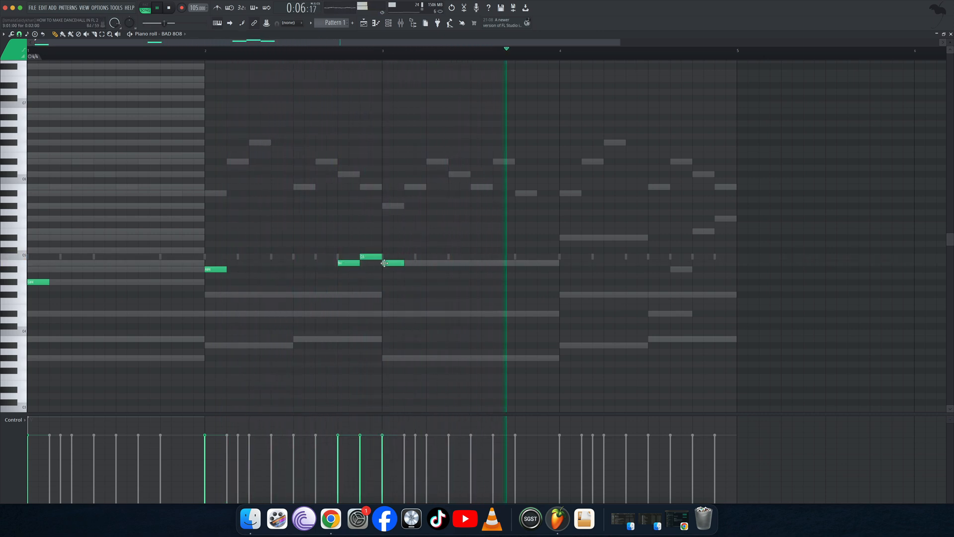
pyautogui.moveTo(385, 263); pyautogui.dragTo(384, 276)
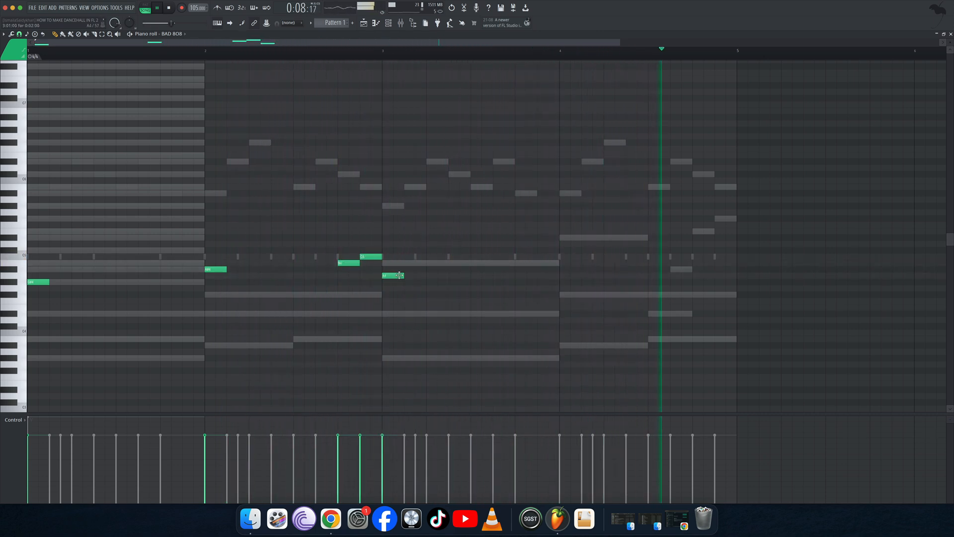
pyautogui.click(140, 282)
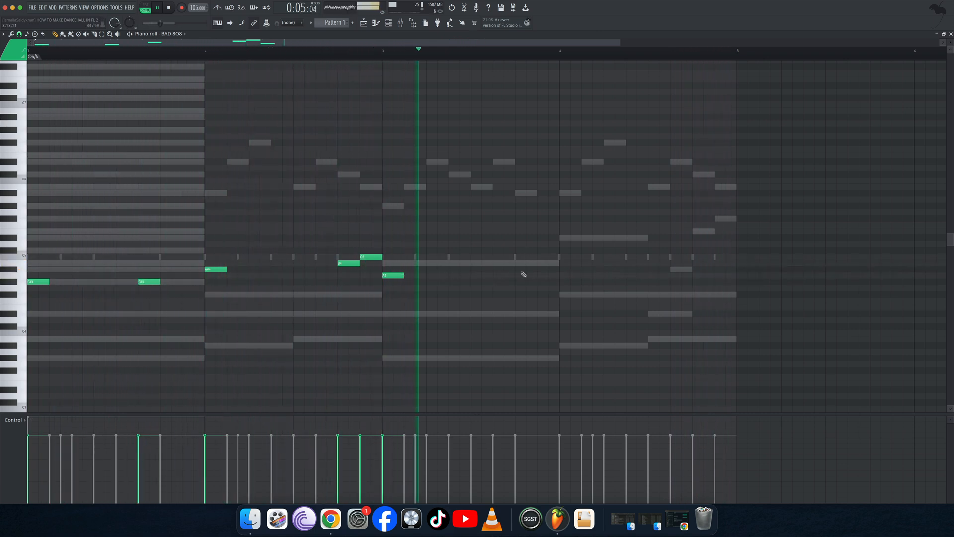
pyautogui.click(538, 275)
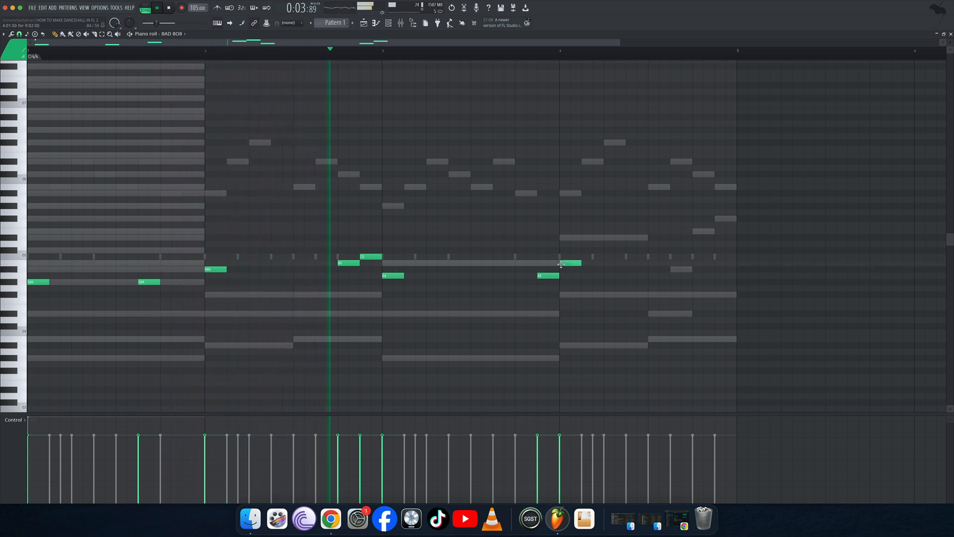
pyautogui.click(564, 263)
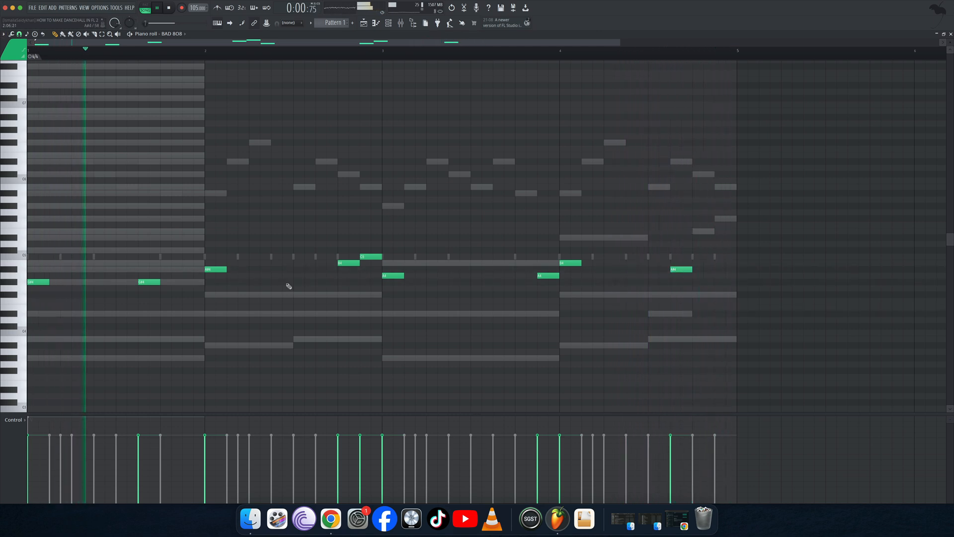
pyautogui.click(273, 270)
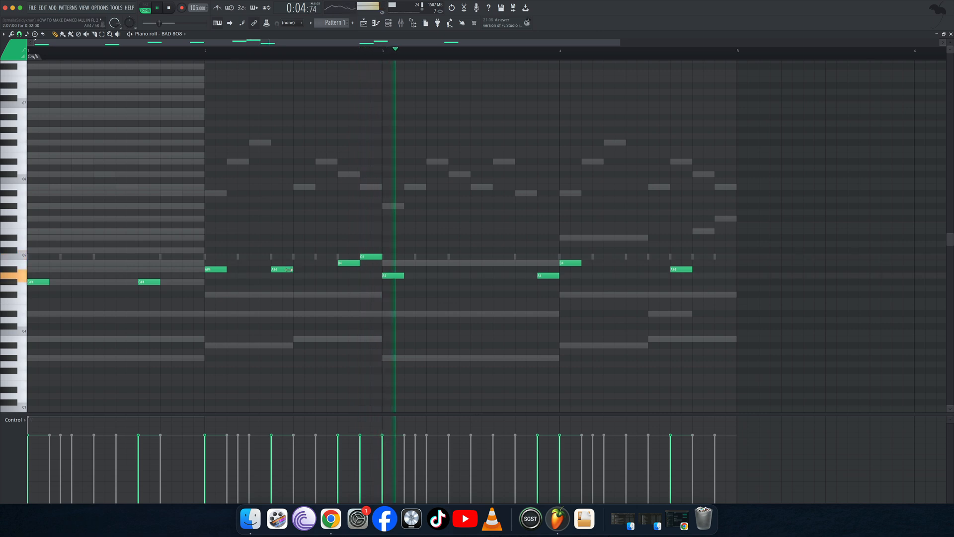
# - Try the bassline an octave higher, set bar 2's last and bar 4's first notes to C#, and transpose everything back down an octave
pyautogui.hotkey('ctrl', 'Up')
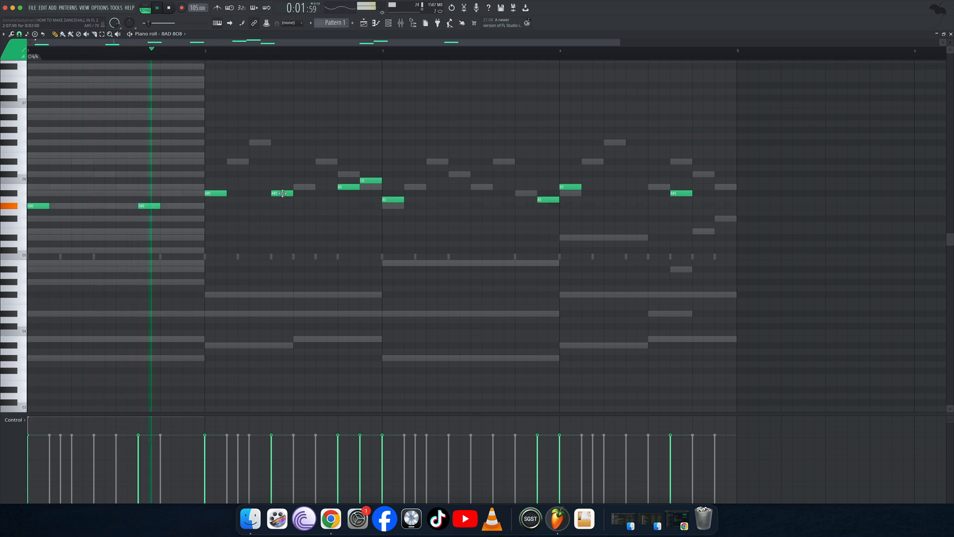
pyautogui.moveTo(283, 187); pyautogui.dragTo(279, 186)
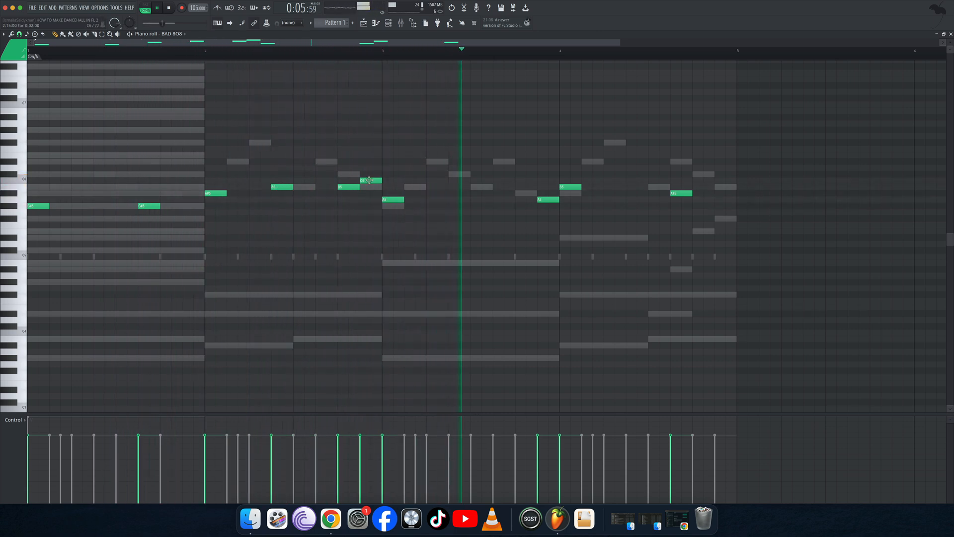
pyautogui.moveTo(368, 180); pyautogui.dragTo(368, 174)
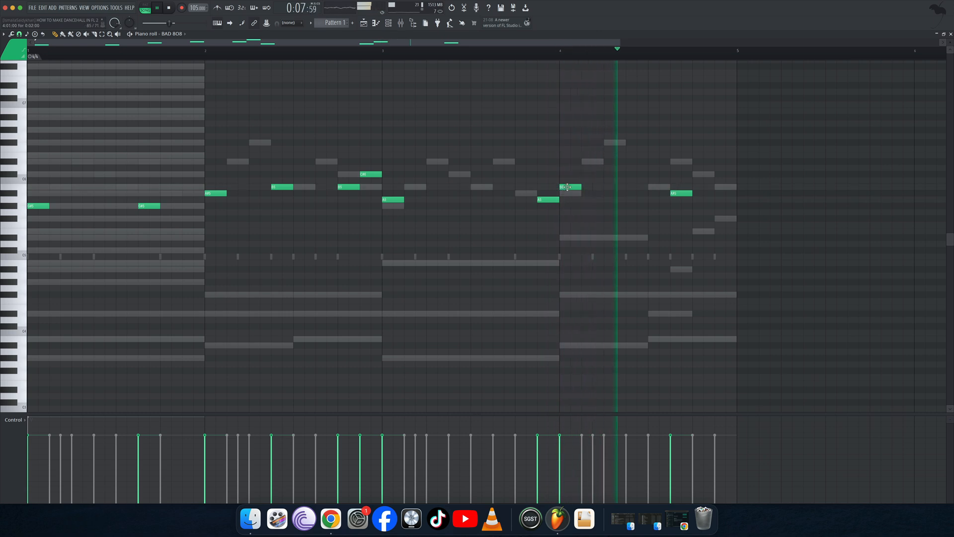
pyautogui.moveTo(567, 187); pyautogui.dragTo(568, 174)
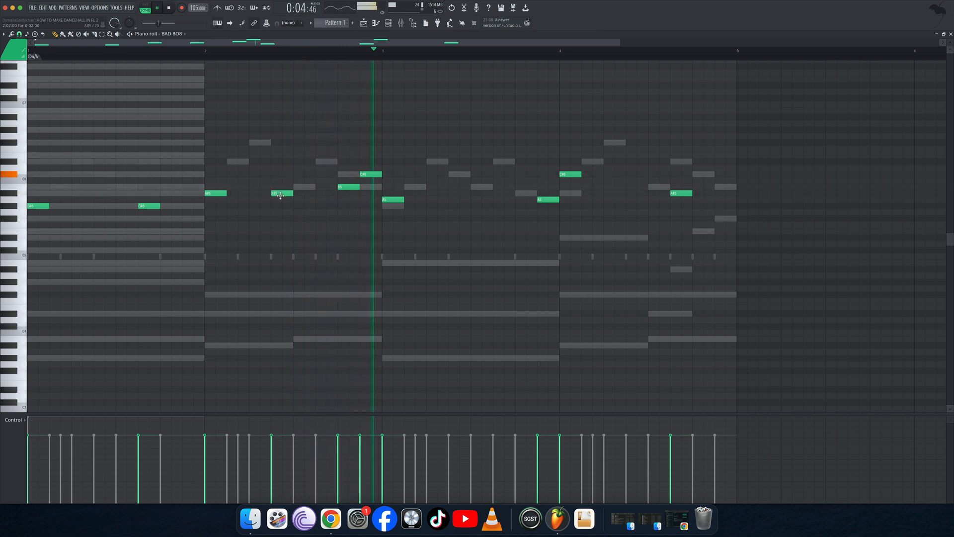
pyautogui.moveTo(281, 187); pyautogui.dragTo(280, 195)
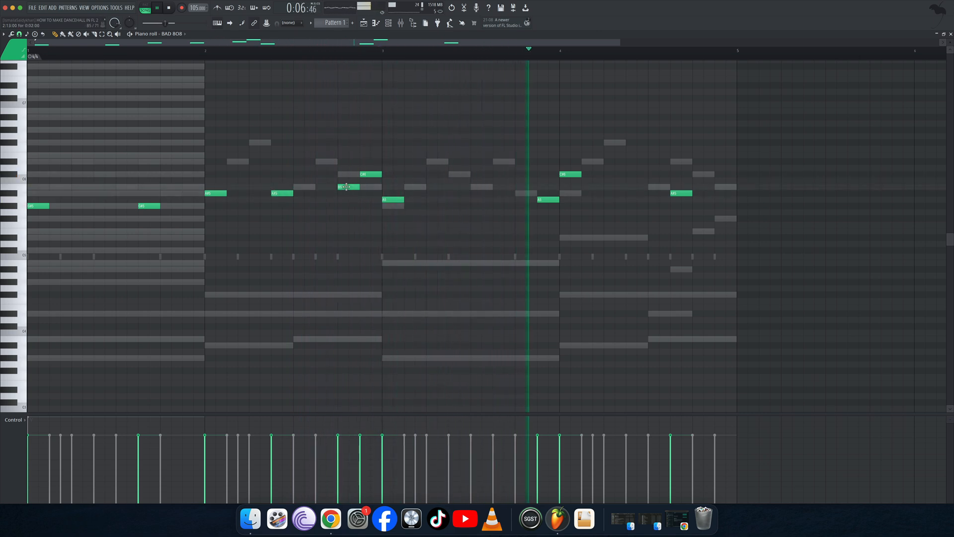
pyautogui.hotkey('ctrl', 'Down')
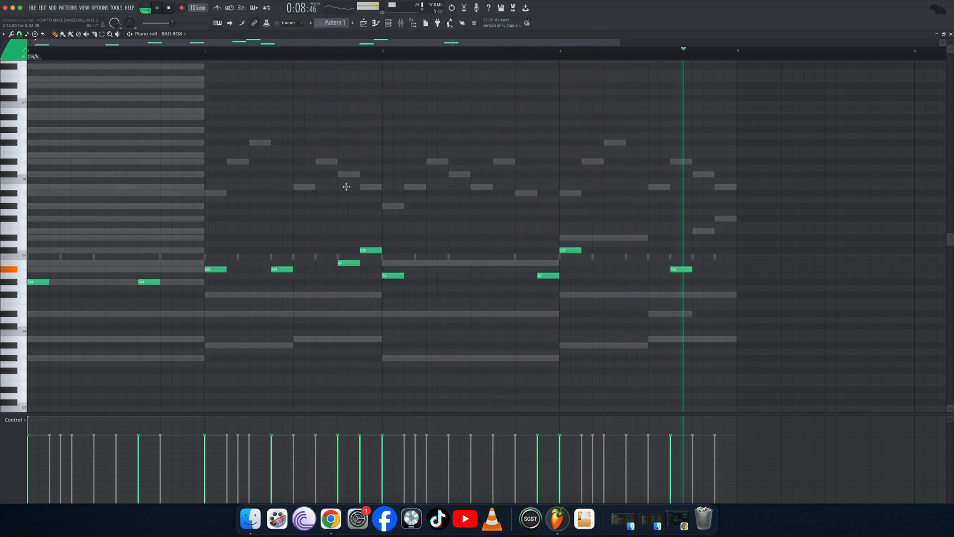
# - Lower the bassline an octave and repitch bar 2's last note to D#, bar 3's notes to G#, and bar 4's notes to A# and B
pyautogui.hotkey('ctrl', 'Down')
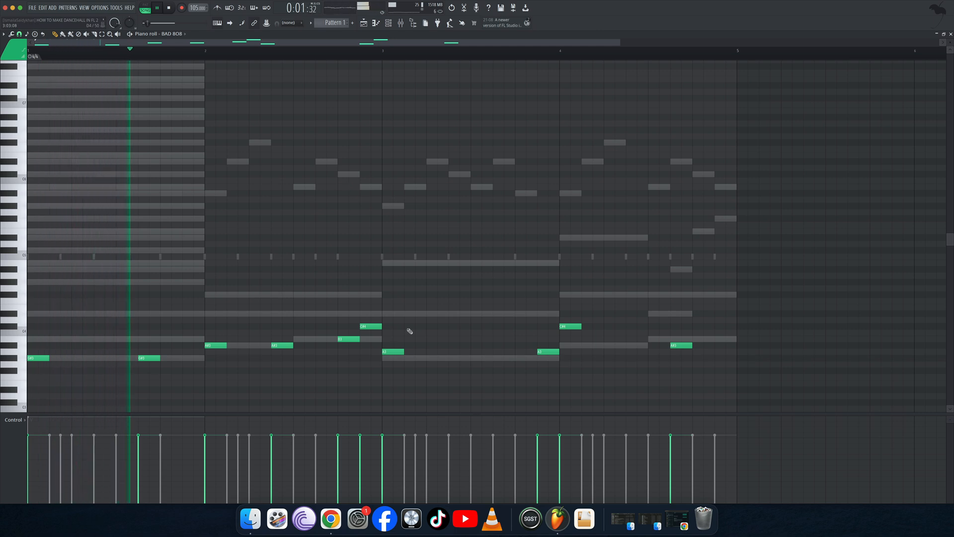
pyautogui.hscroll(1, 368, 329)
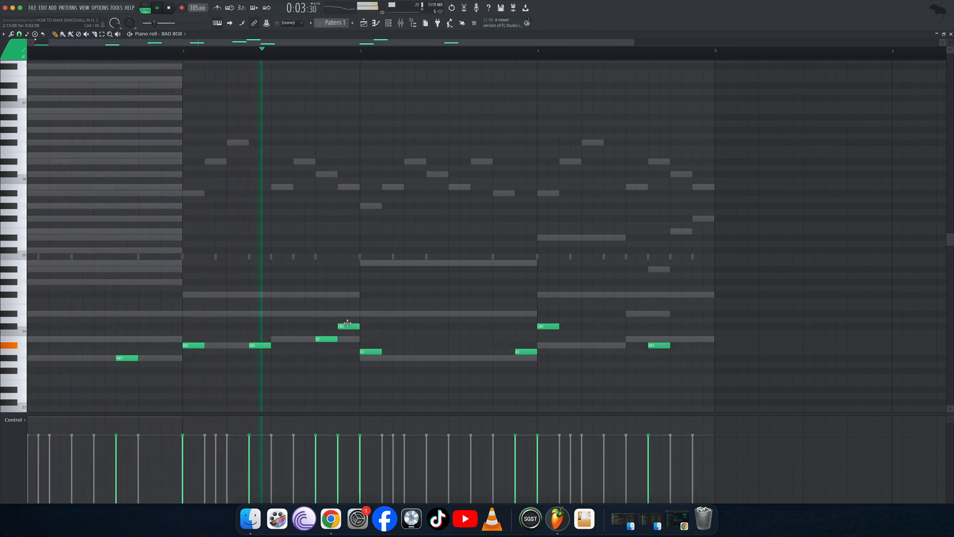
pyautogui.moveTo(348, 324); pyautogui.dragTo(347, 311)
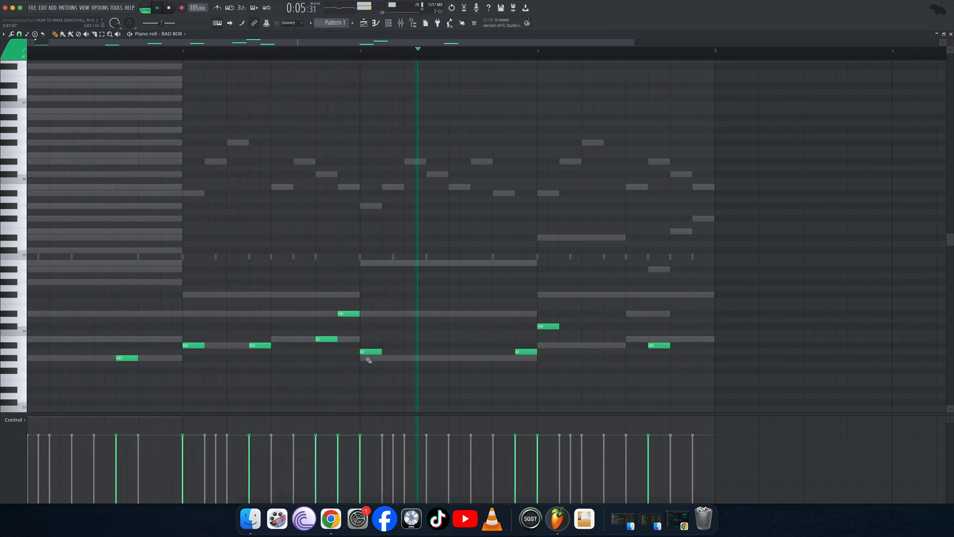
pyautogui.moveTo(368, 351); pyautogui.dragTo(368, 359)
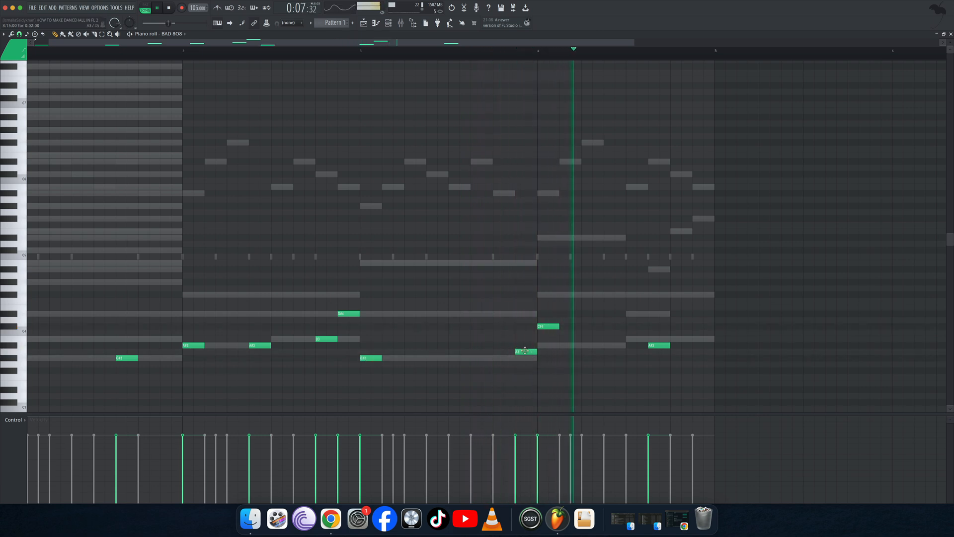
pyautogui.moveTo(524, 354); pyautogui.dragTo(524, 360)
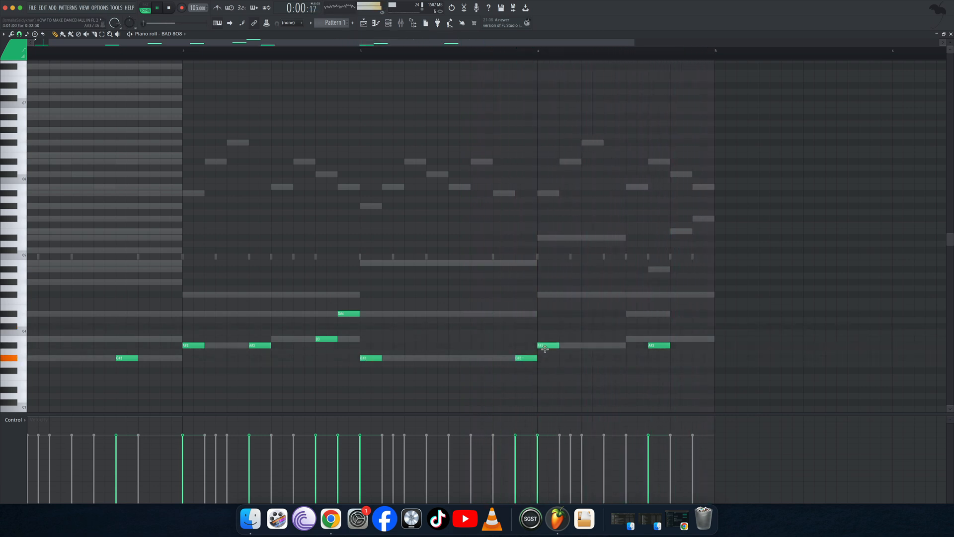
pyautogui.moveTo(655, 344); pyautogui.dragTo(655, 336)
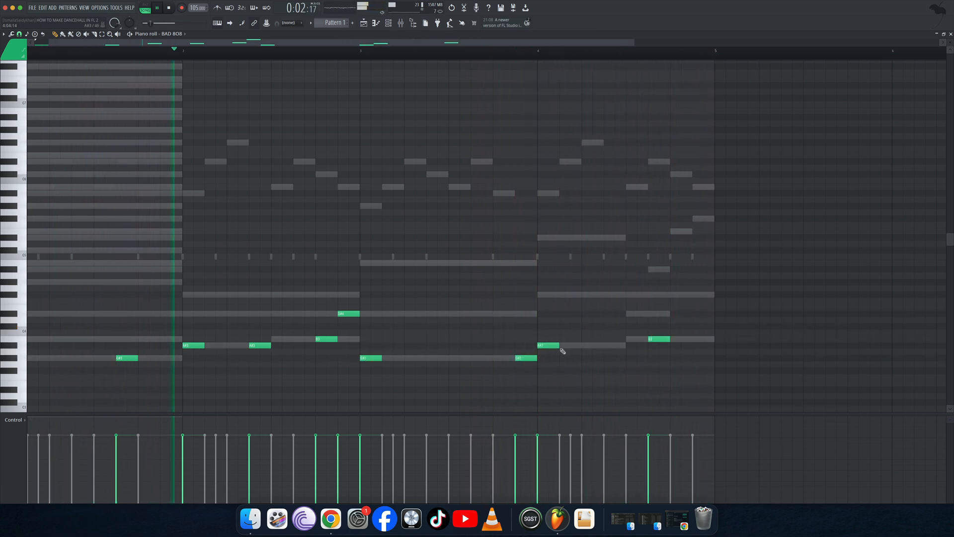
# - Add a B before the existing one in bar 2, a G# late in bar 3, and two short B notes at the end of bar 4
pyautogui.moveTo(294, 345); pyautogui.dragTo(309, 340)
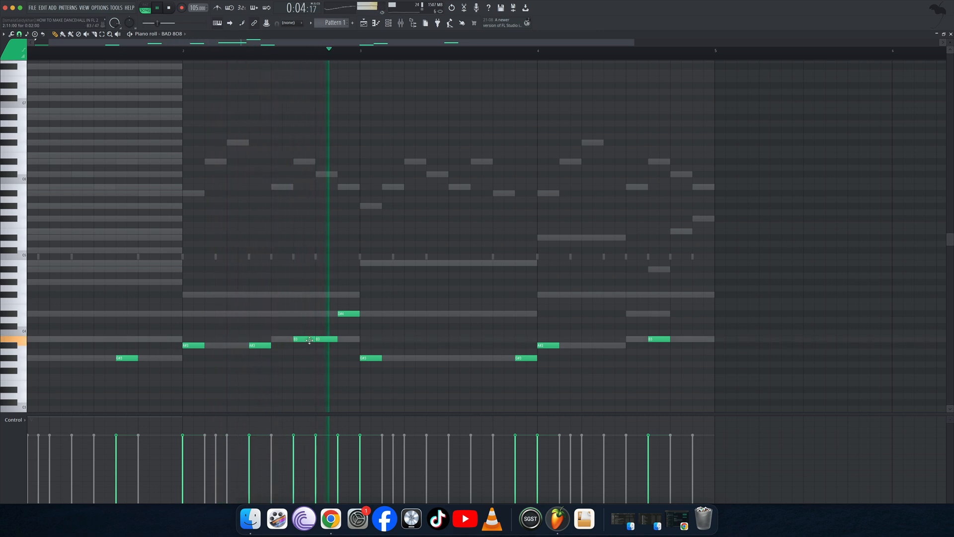
pyautogui.click(474, 358)
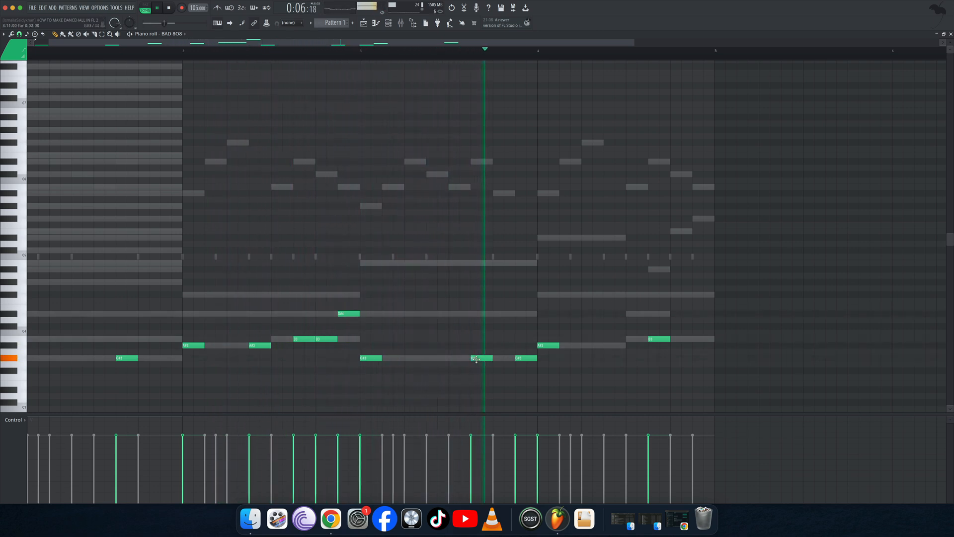
pyautogui.click(683, 339)
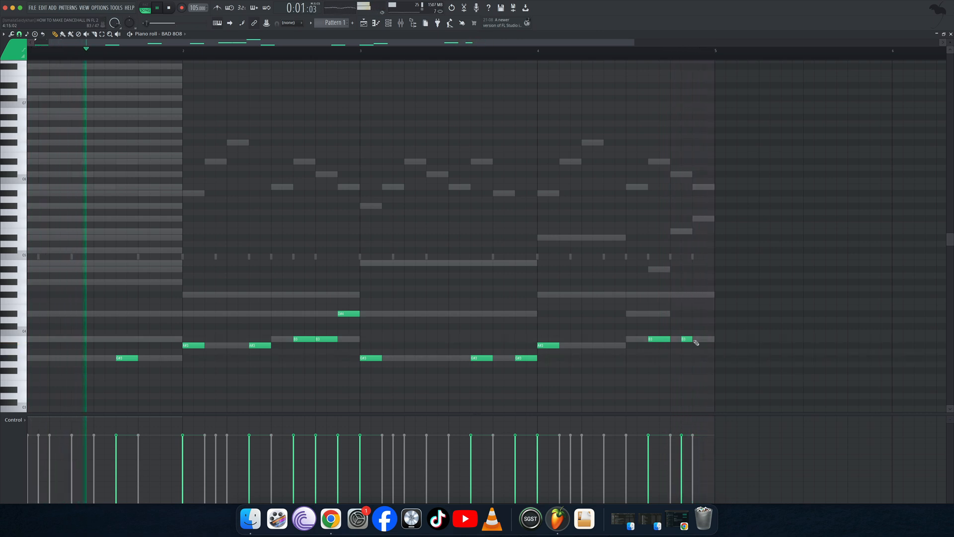
pyautogui.click(695, 339)
# - Add short G# bass notes after the opening notes of bars 3 and 1, and raise the whole bassline an octave
pyautogui.click(229, 345)
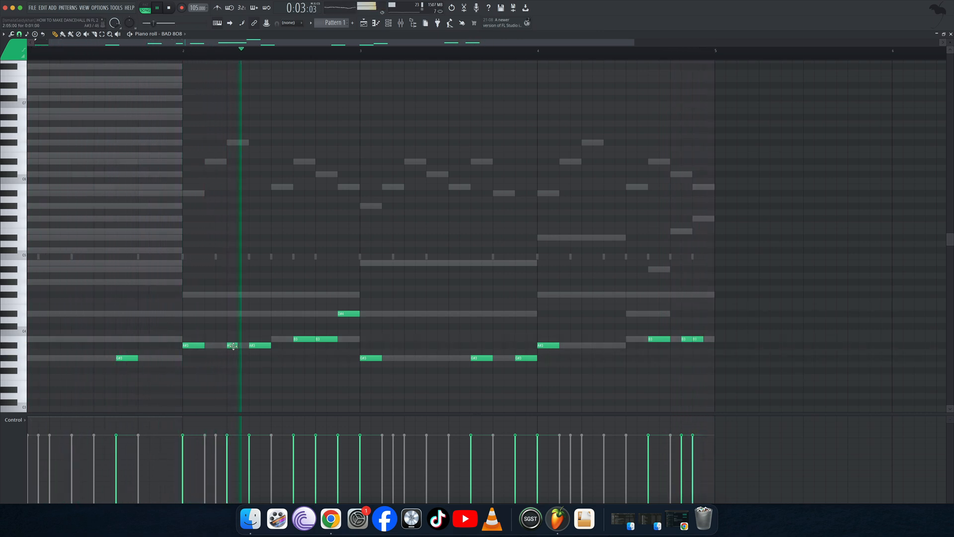
pyautogui.rightClick(233, 346)
pyautogui.click(396, 358)
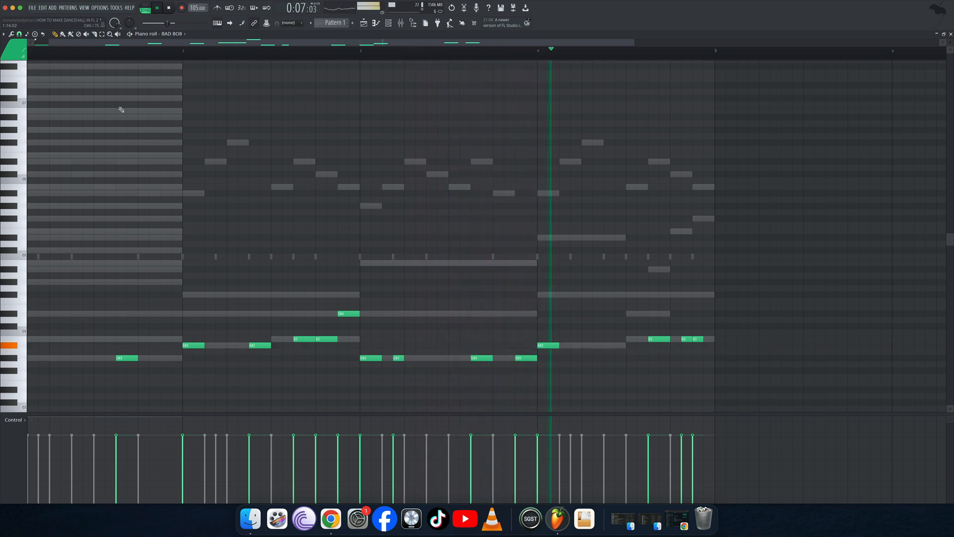
pyautogui.hscroll(-1, 70, 337)
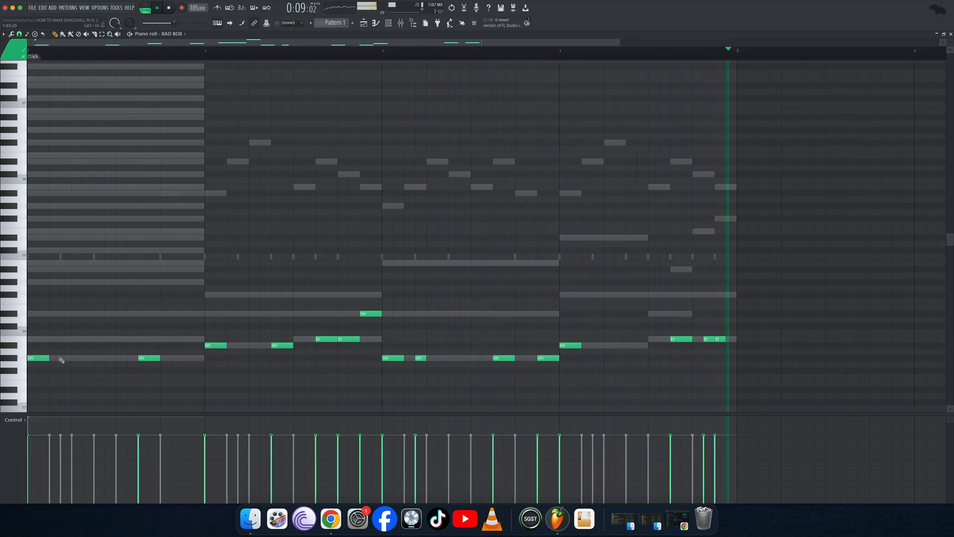
pyautogui.click(63, 358)
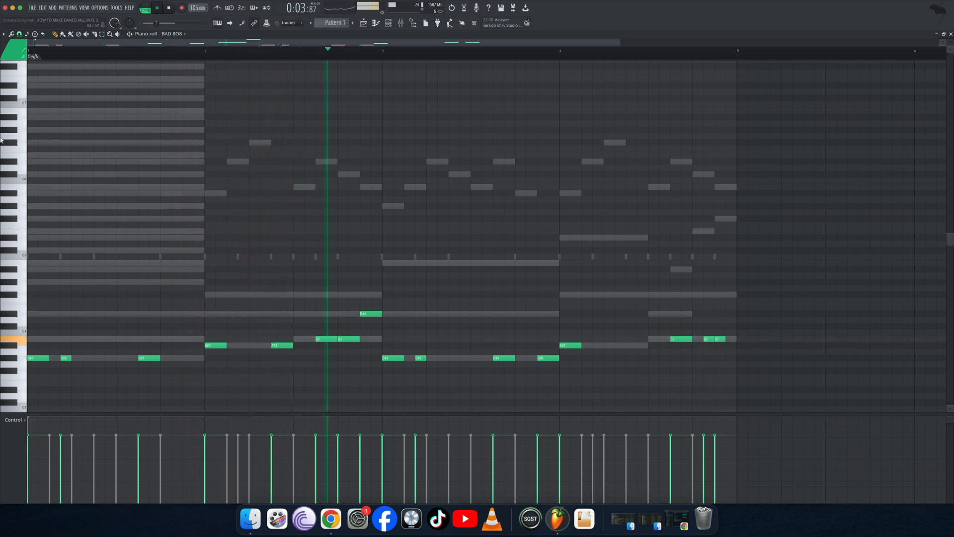
pyautogui.hotkey('ctrl', 'Up')
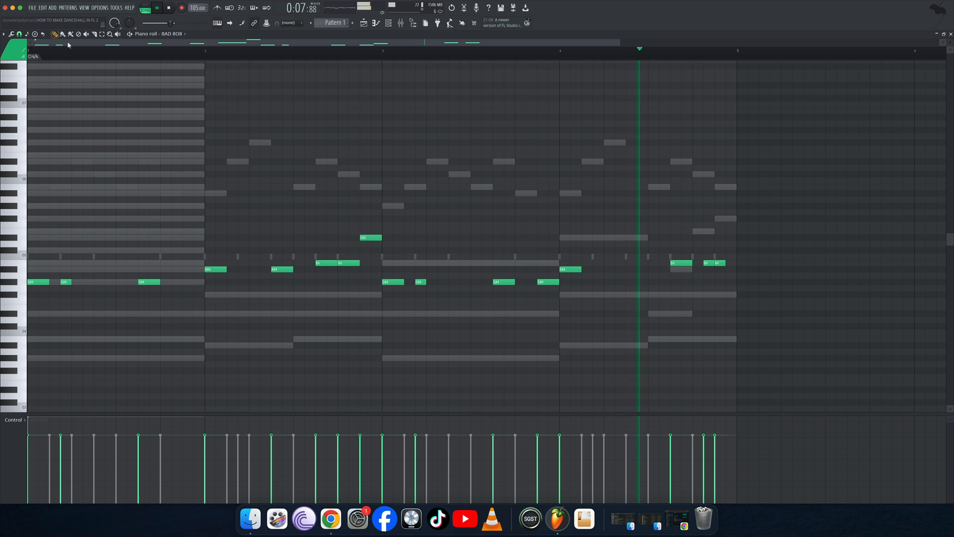
# - Mute the mid-bar 2 A# and the short bar 3 G#, and extend bar 3's opening G# over the short note
pyautogui.click(86, 35)
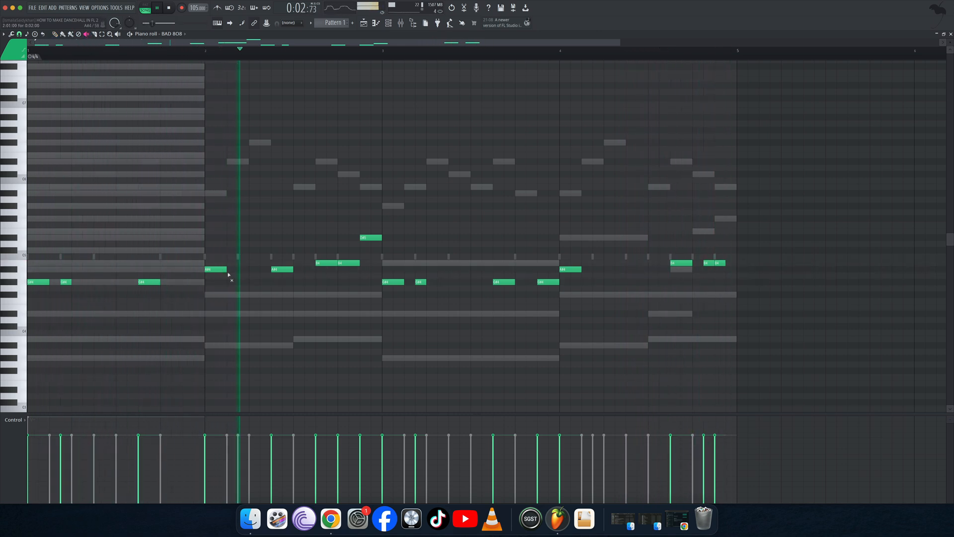
pyautogui.click(285, 269)
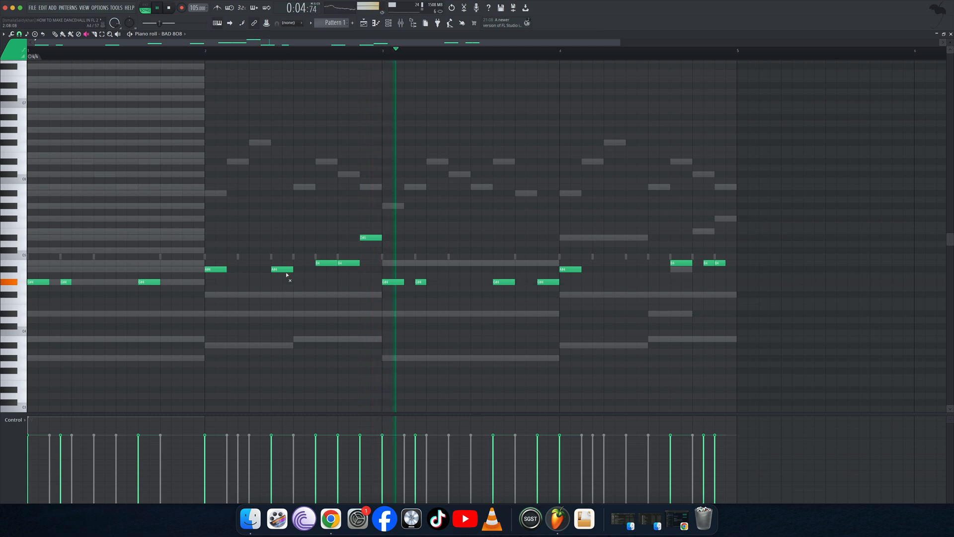
pyautogui.click(420, 282)
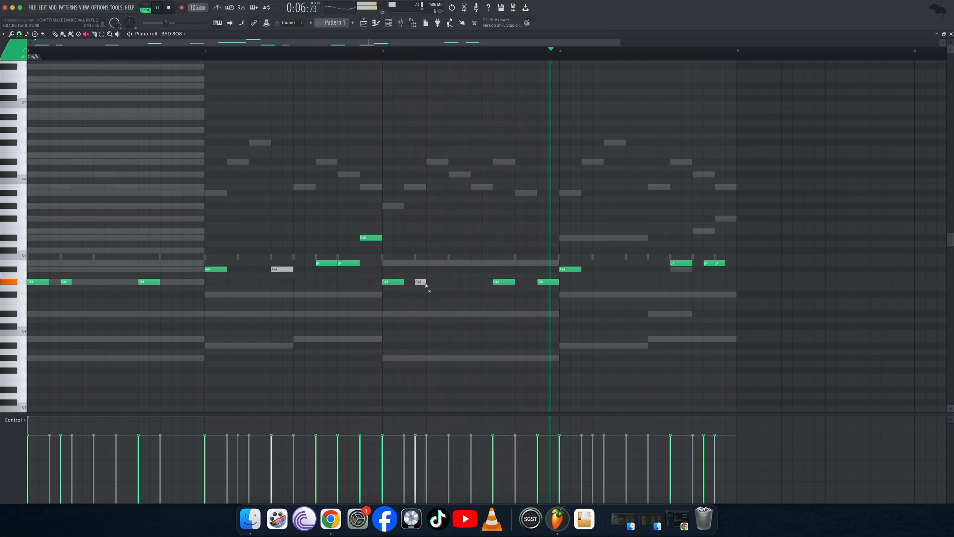
pyautogui.click(55, 34)
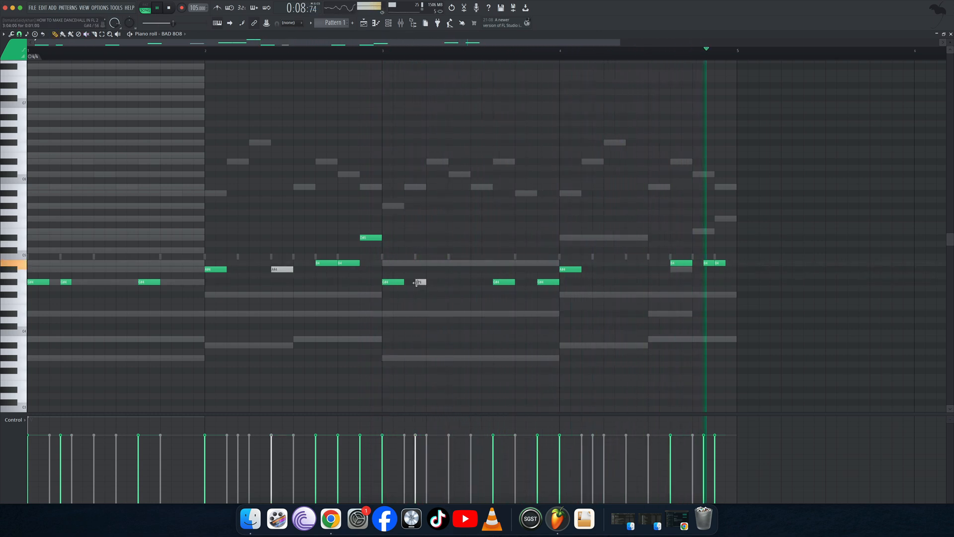
pyautogui.moveTo(404, 282); pyautogui.dragTo(426, 282)
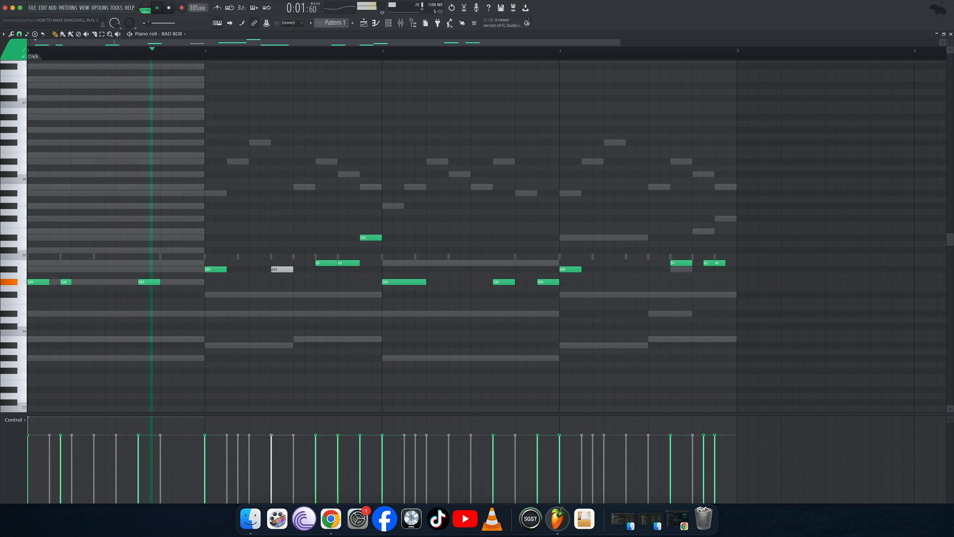
# - Show all channels in the channel rack, then set Heat Up 3 to the Caribic bell and TRAP Fminor #2 to the Grime Bitcrusher pluck
pyautogui.click(950, 33)
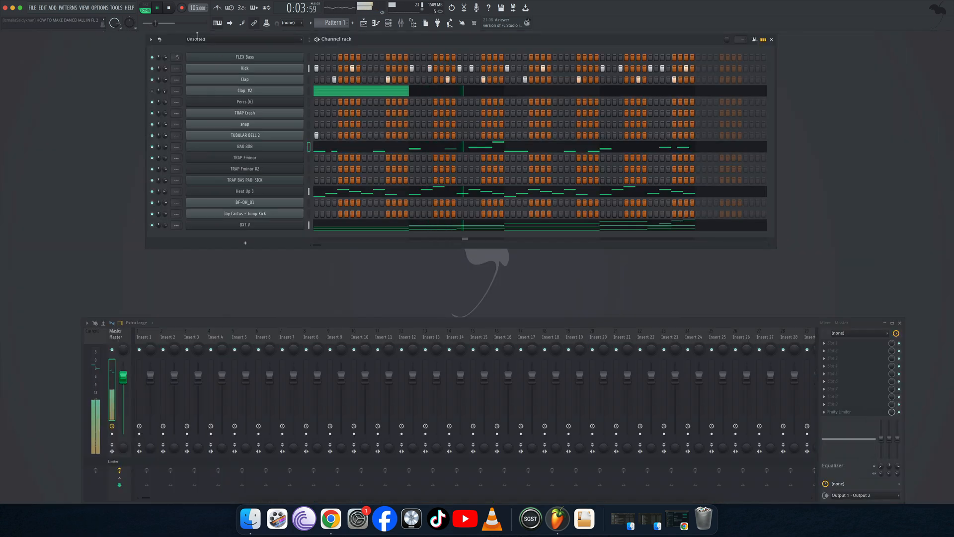
pyautogui.click(197, 39)
pyautogui.click(198, 48)
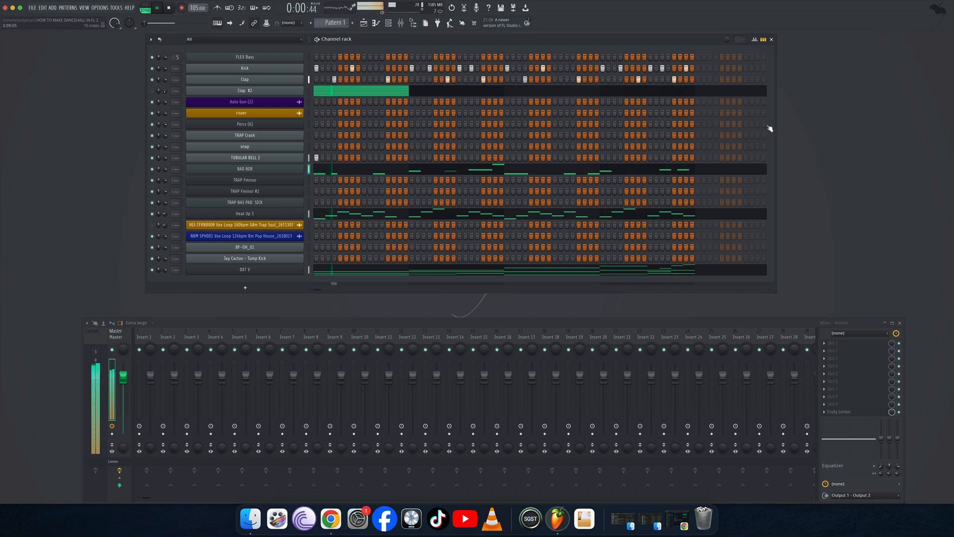
pyautogui.click(286, 216)
pyautogui.click(308, 85)
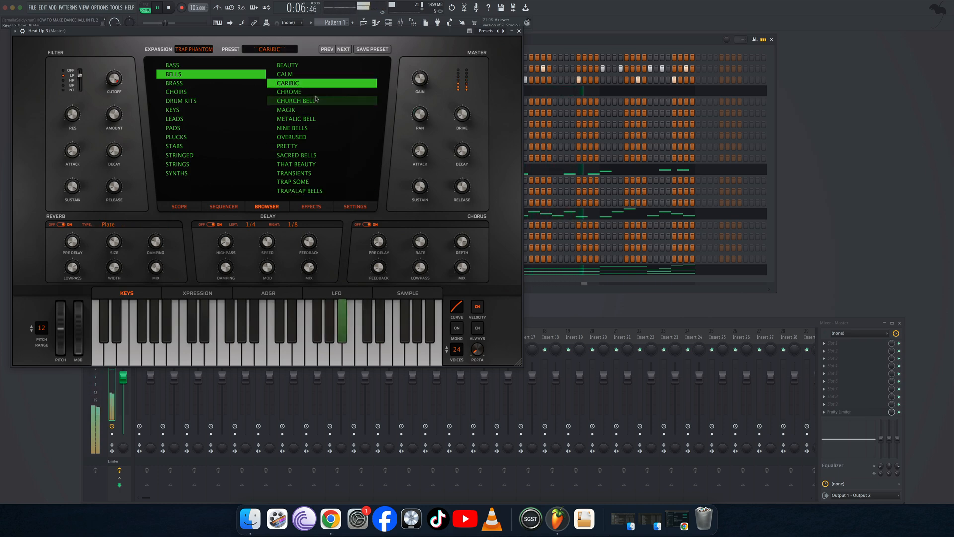
pyautogui.click(519, 31)
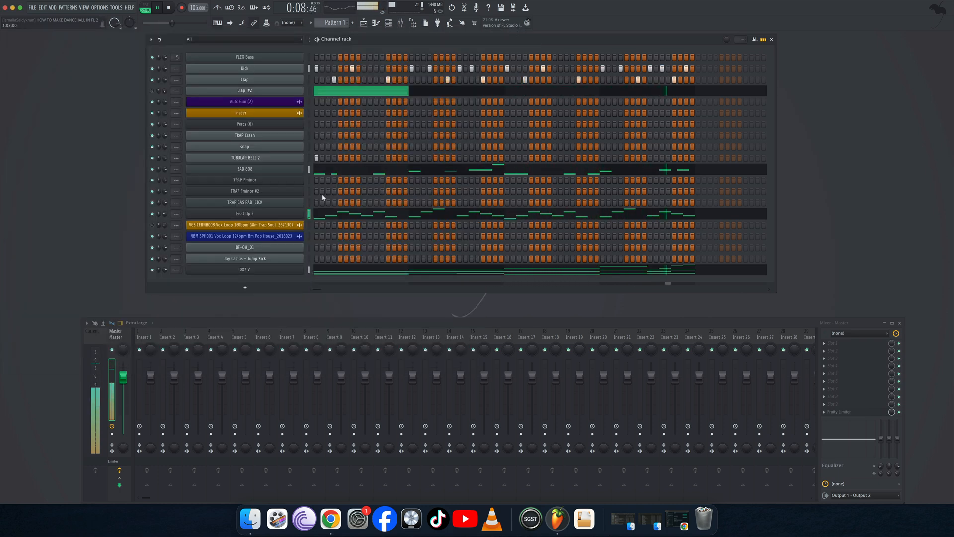
pyautogui.click(296, 193)
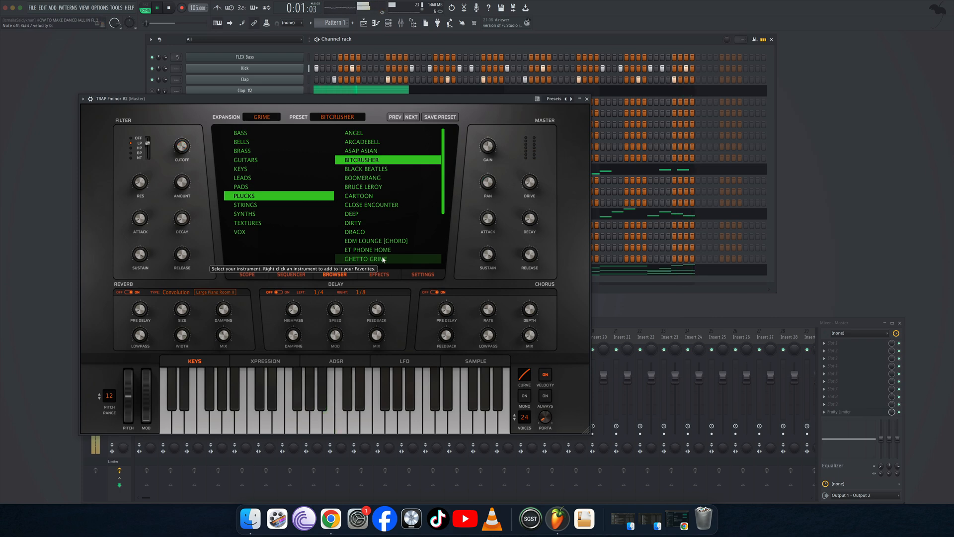
pyautogui.click(587, 99)
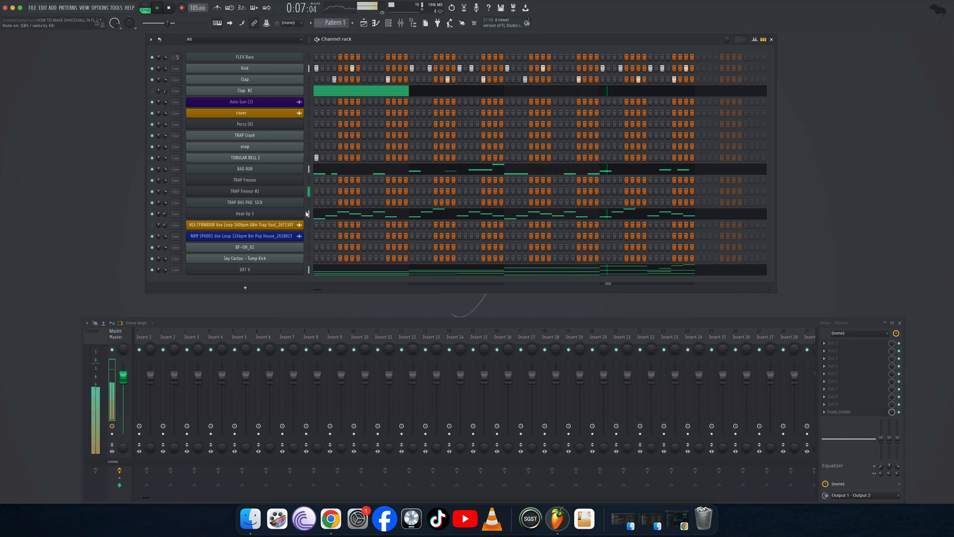
# - Record a sparse TRAP Fminor #2 line: D#5 and B4 in bar 1, G#4 opening bars 2 and 3, and D#5, C#5, G#4 in bar 4
pyautogui.rightClick(301, 191)
pyautogui.click(322, 191)
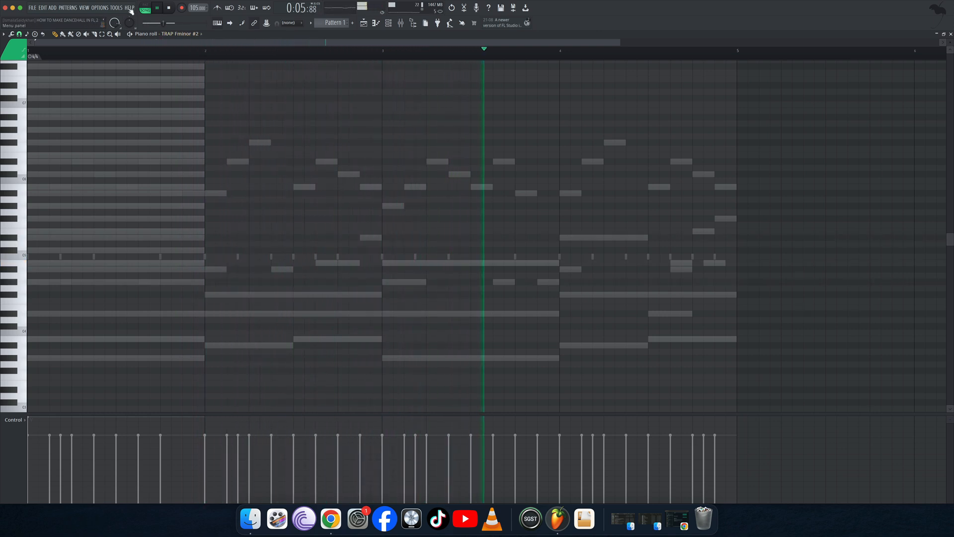
pyautogui.click(101, 8)
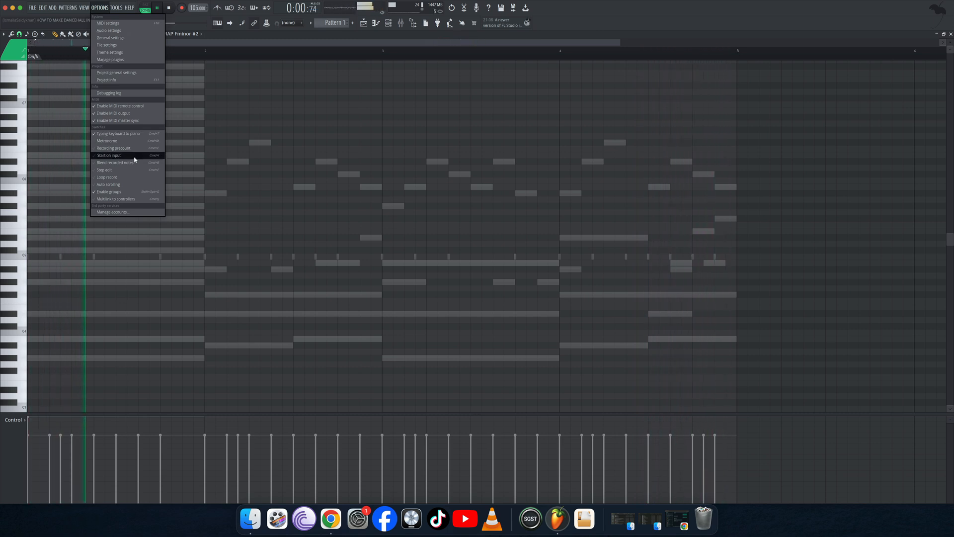
pyautogui.click(171, 12)
pyautogui.click(171, 11)
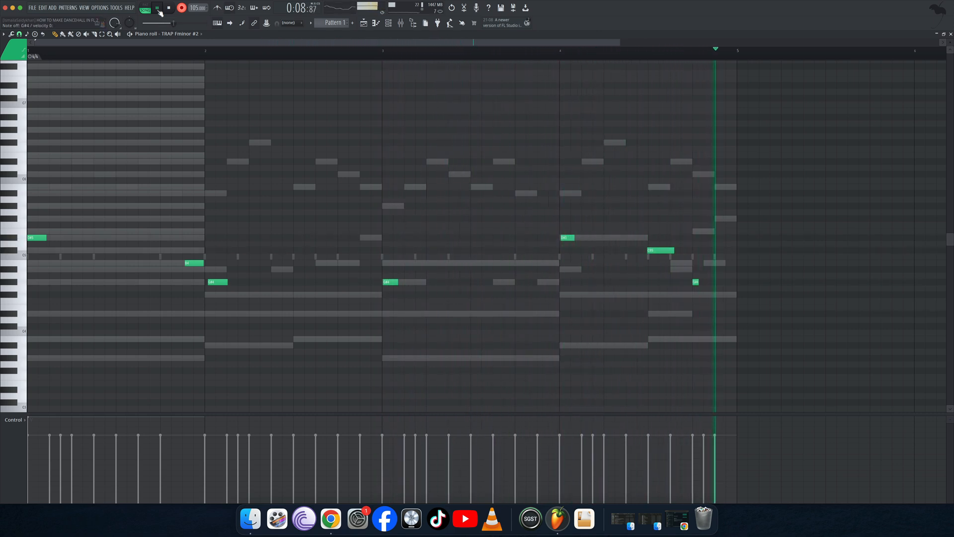
pyautogui.click(159, 12)
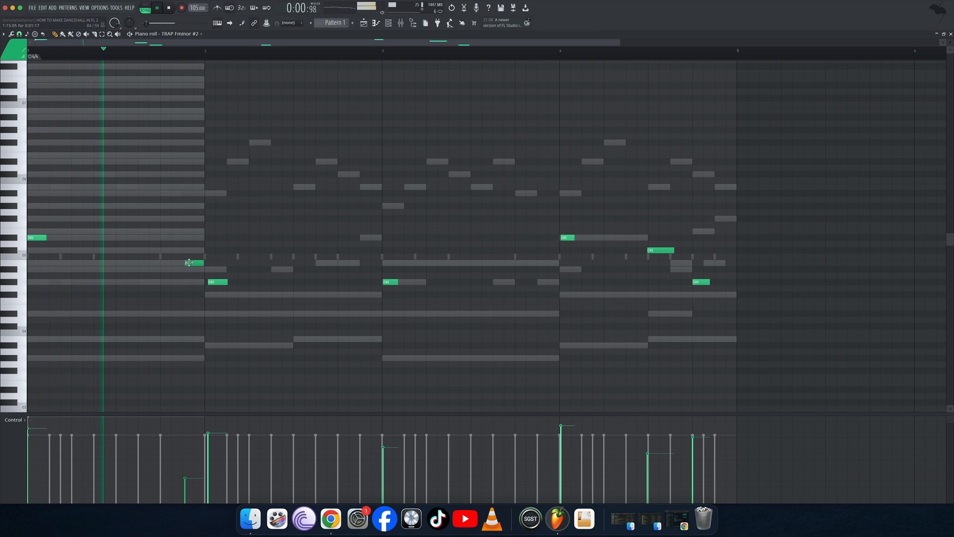
# - Quantize the recorded notes to the grid and replace bar 1's opening D#5 with a G#4
pyautogui.press('super+a')
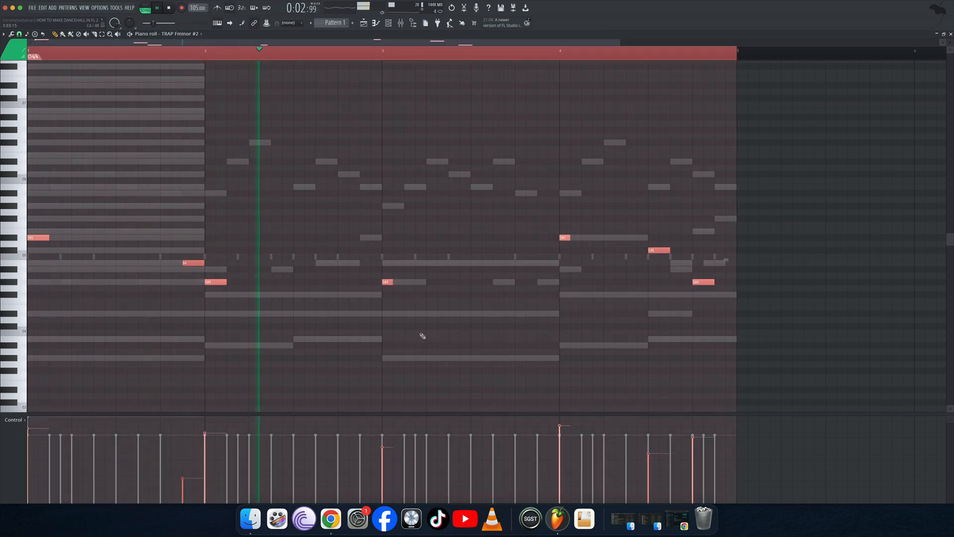
pyautogui.click(575, 256)
pyautogui.rightClick(579, 257)
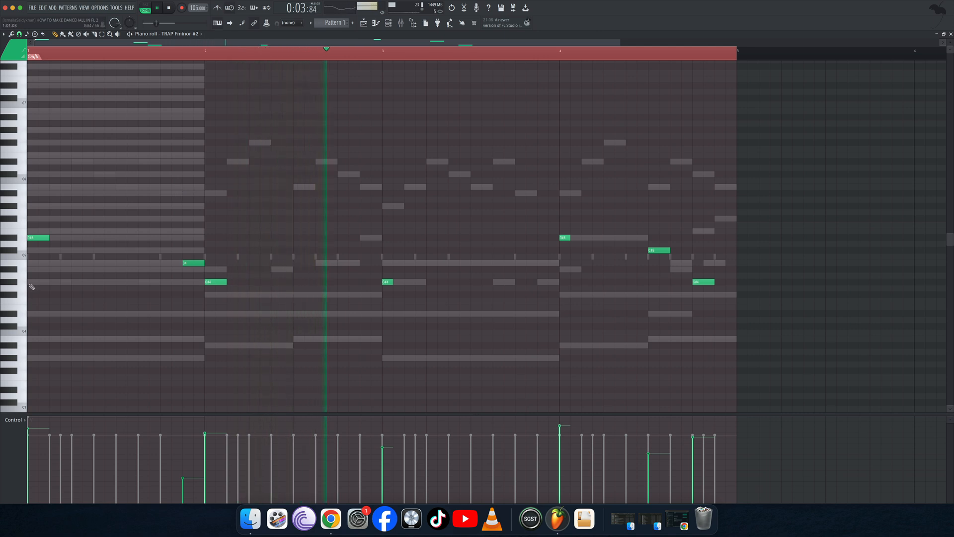
pyautogui.rightClick(40, 240)
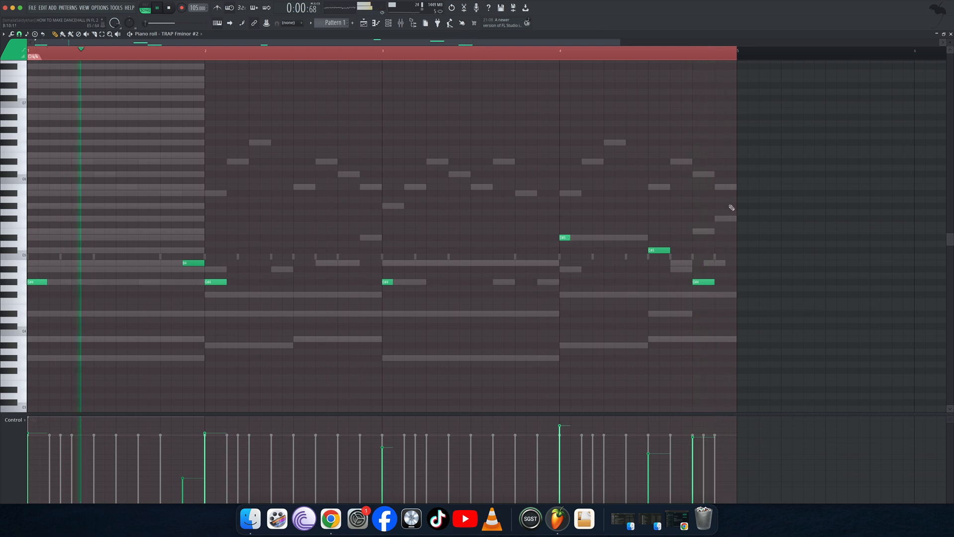
pyautogui.click(950, 34)
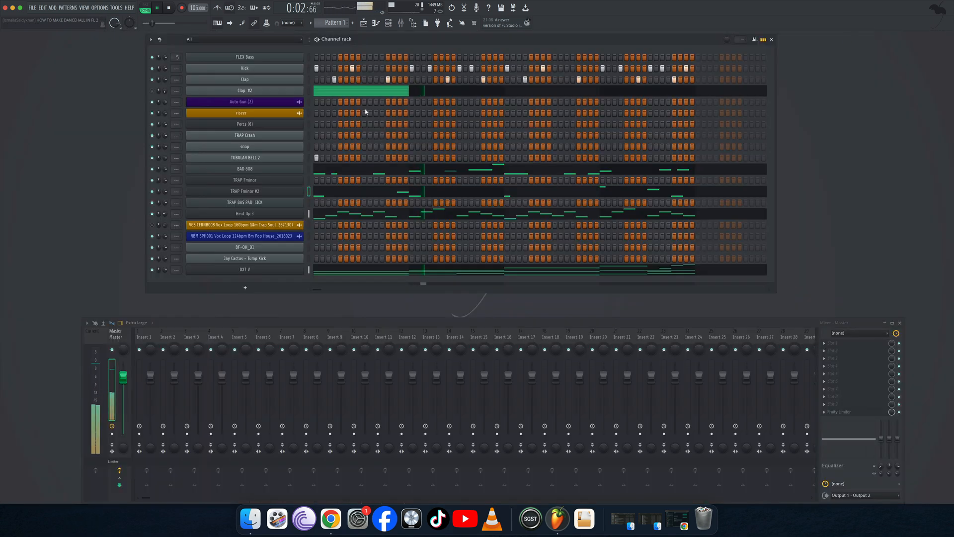
# - Mute the Heat Up 3 melody's opening notes in bars 1, 2 and 3, plus the B that comes second in bars 1 and 3
pyautogui.click(321, 218)
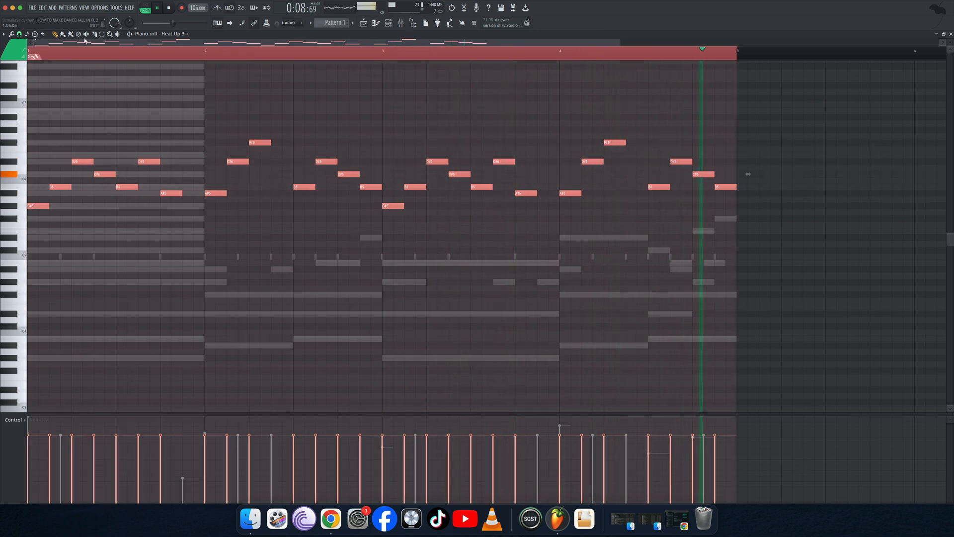
pyautogui.press('t')
pyautogui.click(39, 205)
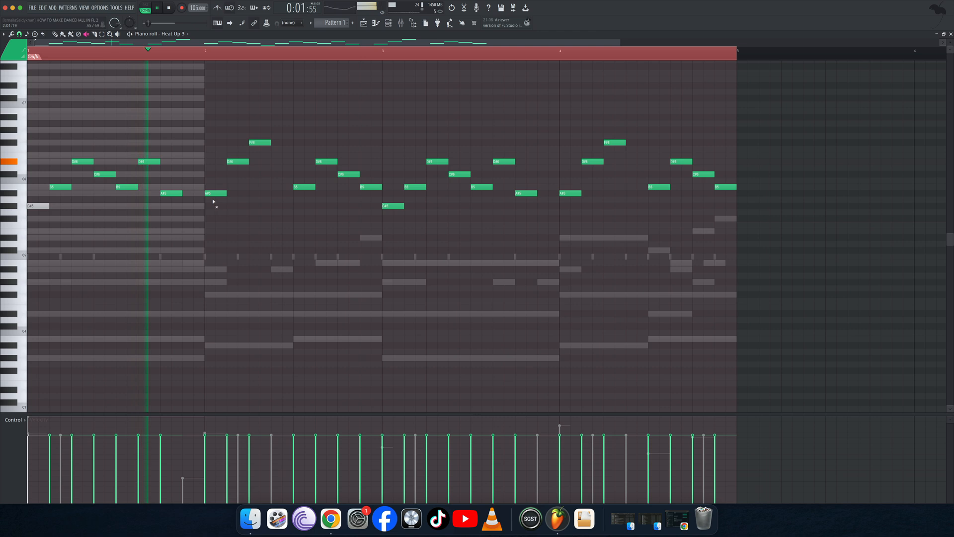
pyautogui.click(214, 194)
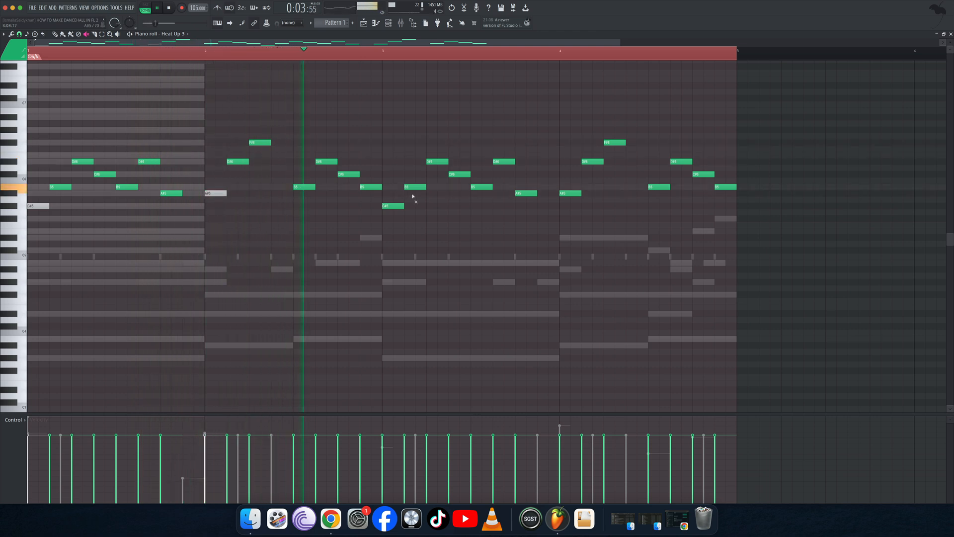
pyautogui.click(392, 206)
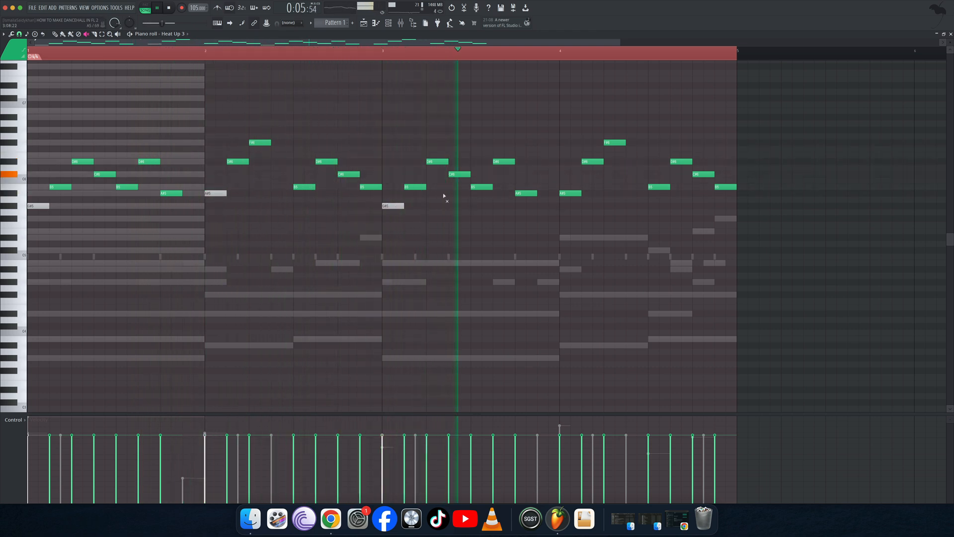
pyautogui.click(415, 188)
pyautogui.click(61, 188)
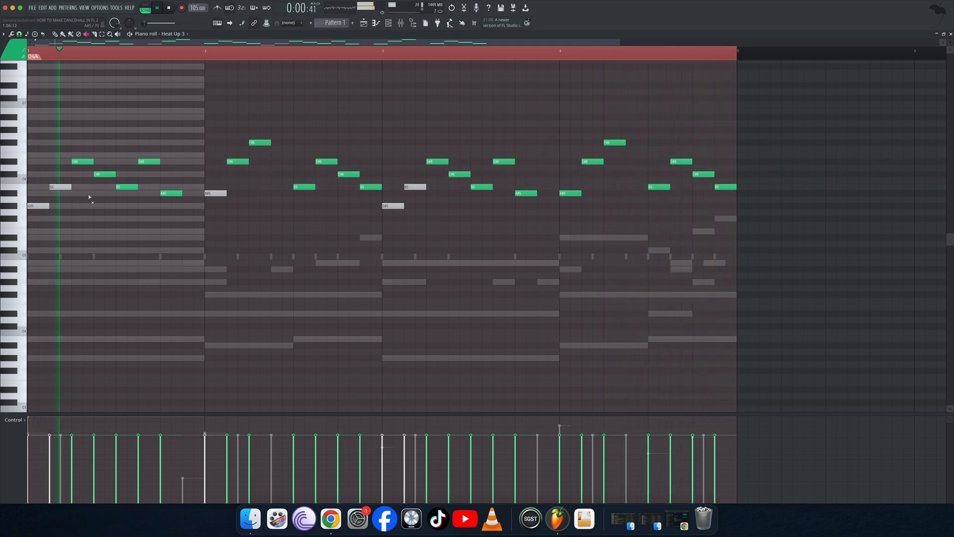
# - Unmute the opening notes of bars 1 and 2, and mute the second note of bars 2 and 4 and the first C# of bars 1 and 3
pyautogui.click(216, 193)
pyautogui.click(238, 162)
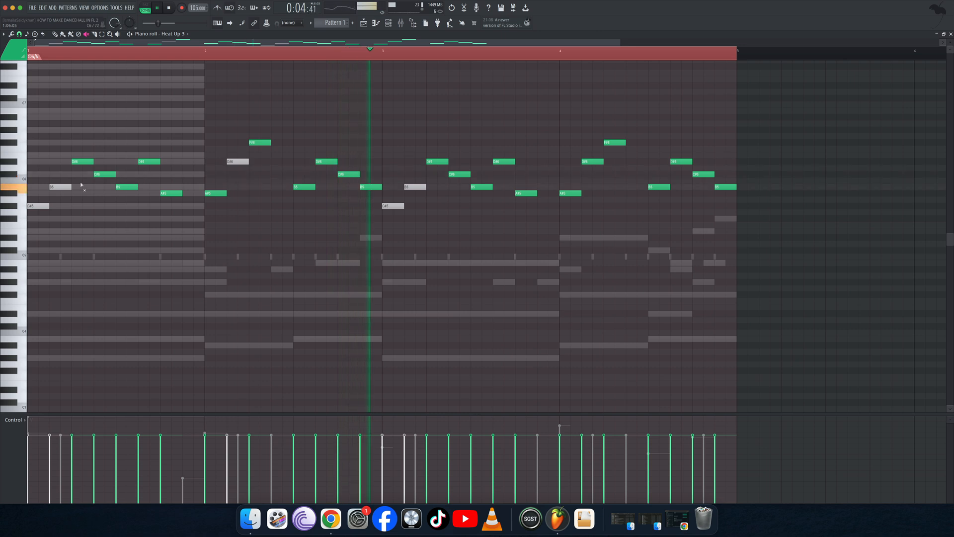
pyautogui.click(38, 206)
pyautogui.click(592, 162)
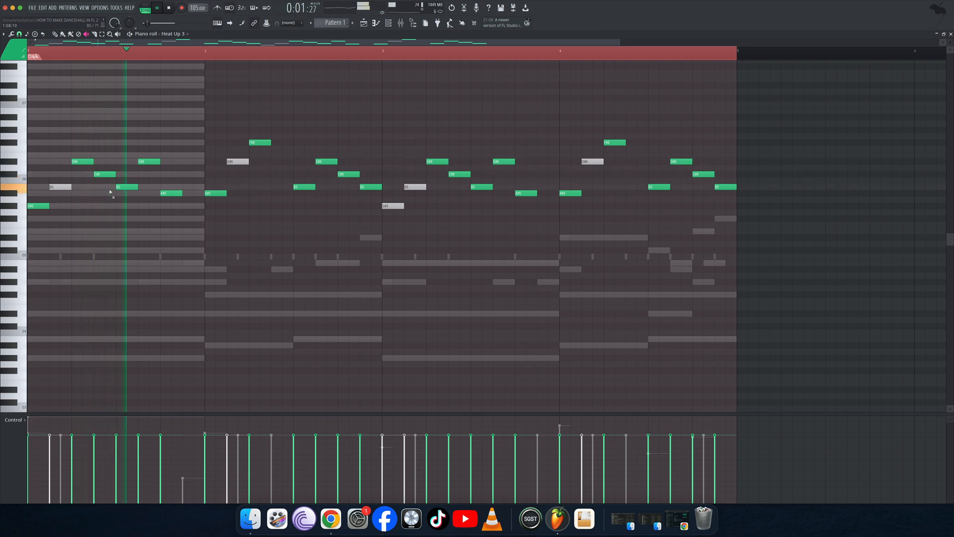
pyautogui.click(107, 174)
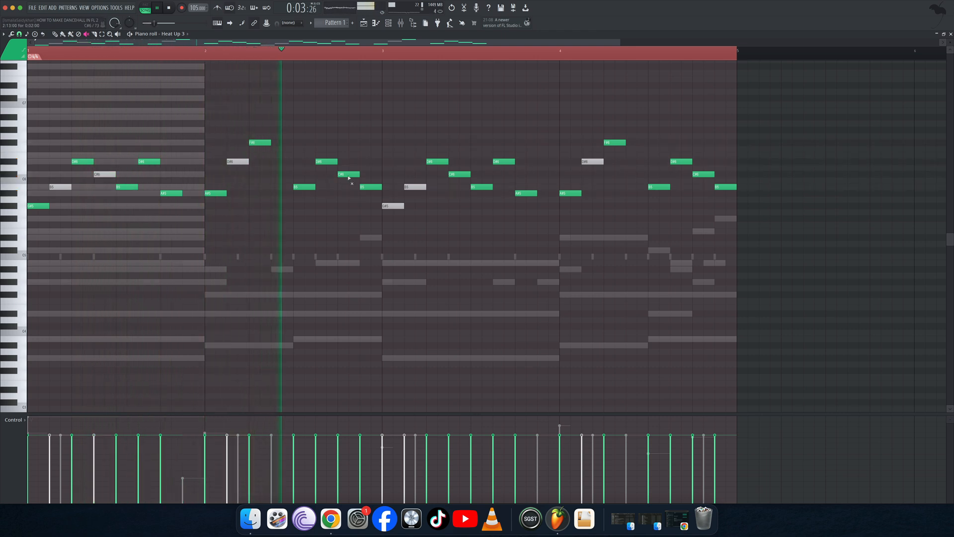
pyautogui.click(461, 176)
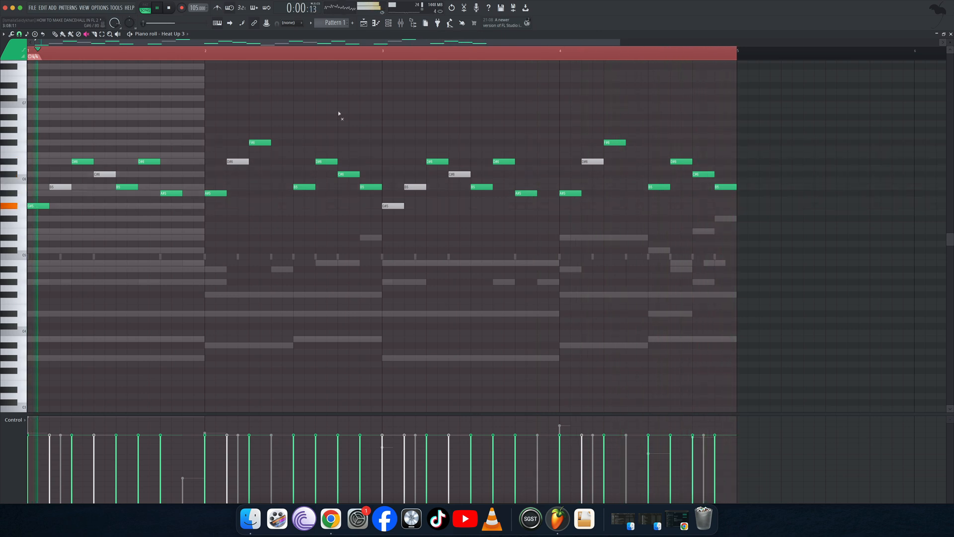
# - Lower the whole Heat Up 3 melody by an octave
pyautogui.click(950, 33)
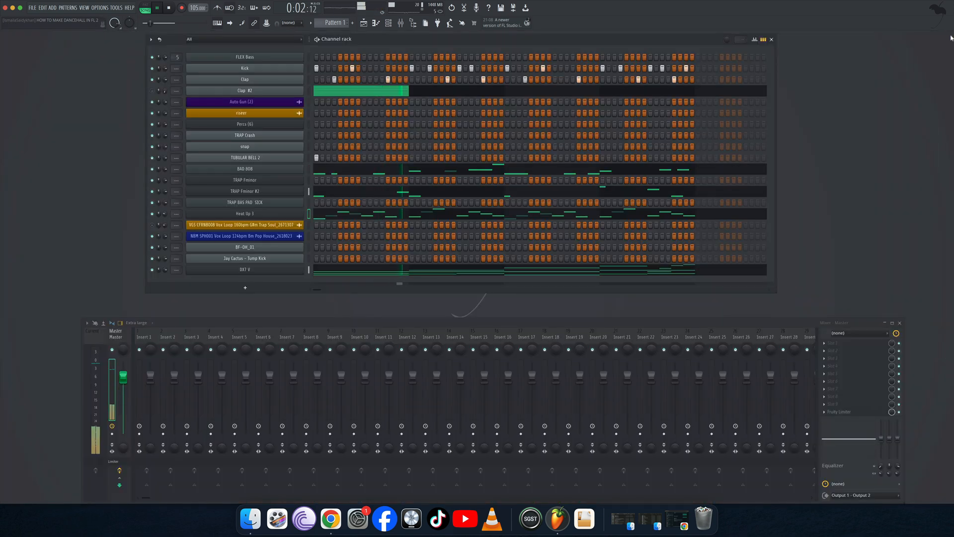
pyautogui.click(417, 212)
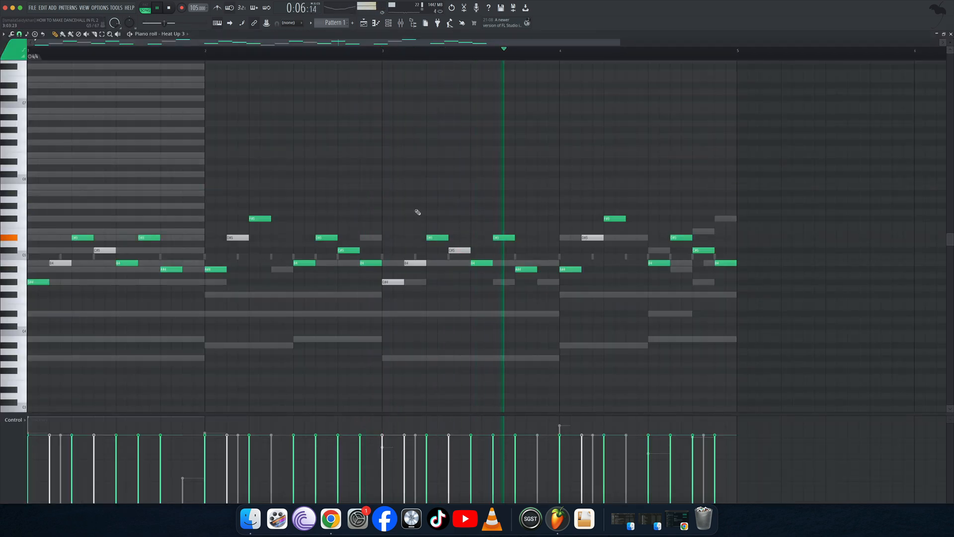
pyautogui.click(950, 33)
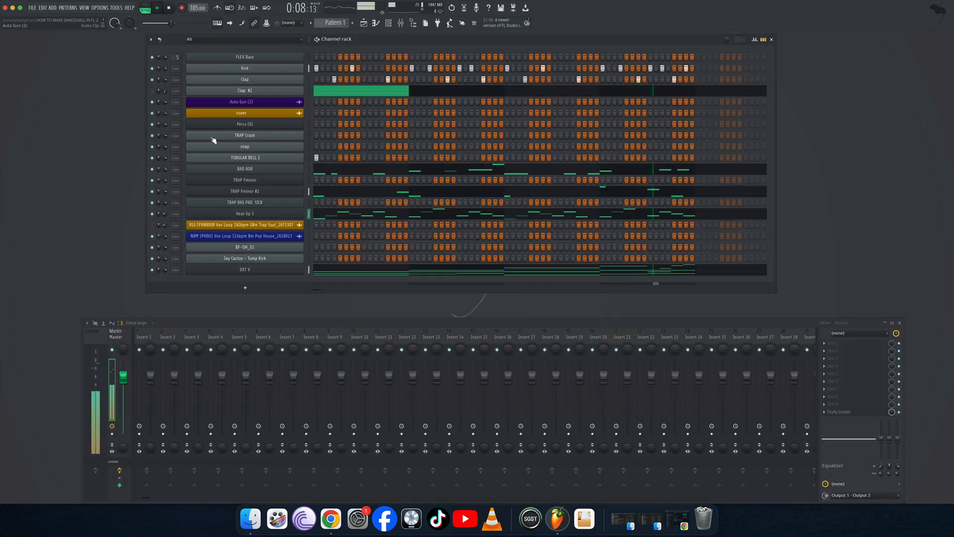
# - Save the project and change the DX7 V preset to CompMeBigtime
pyautogui.click(263, 271)
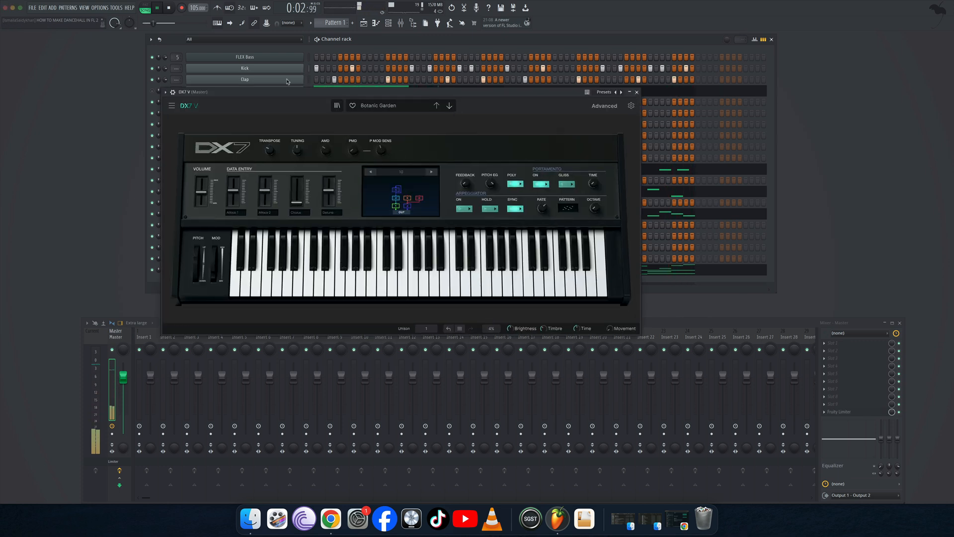
pyautogui.click(33, 8)
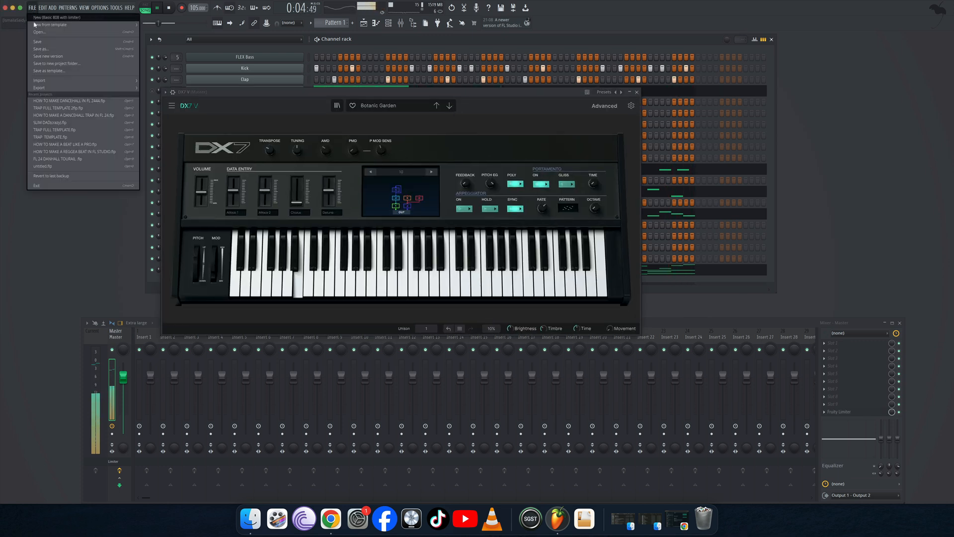
pyautogui.click(50, 45)
pyautogui.click(449, 107)
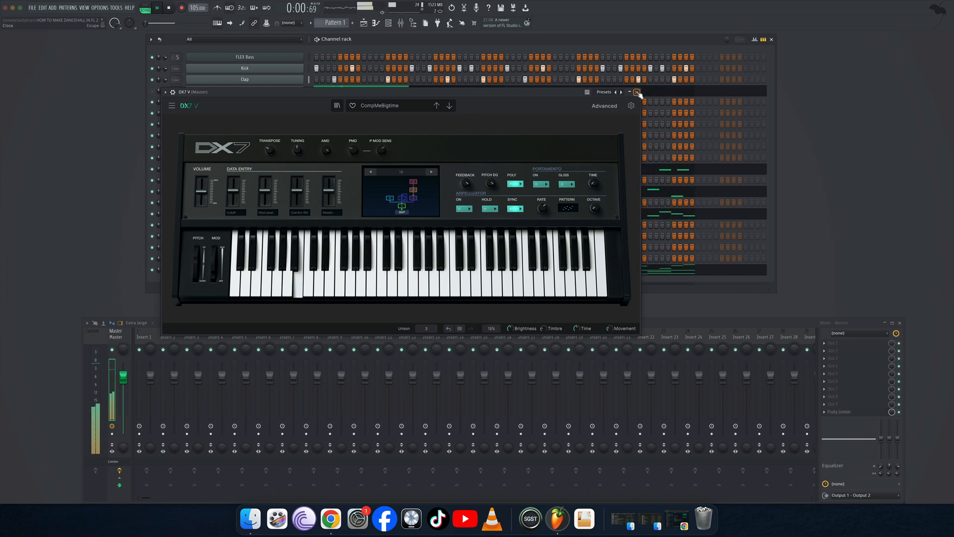
# - Bring up the playlist with its clips deselected and show Pattern 1 in the channel rack
pyautogui.click(365, 23)
pyautogui.moveTo(331, 23); pyautogui.dragTo(332, 20)
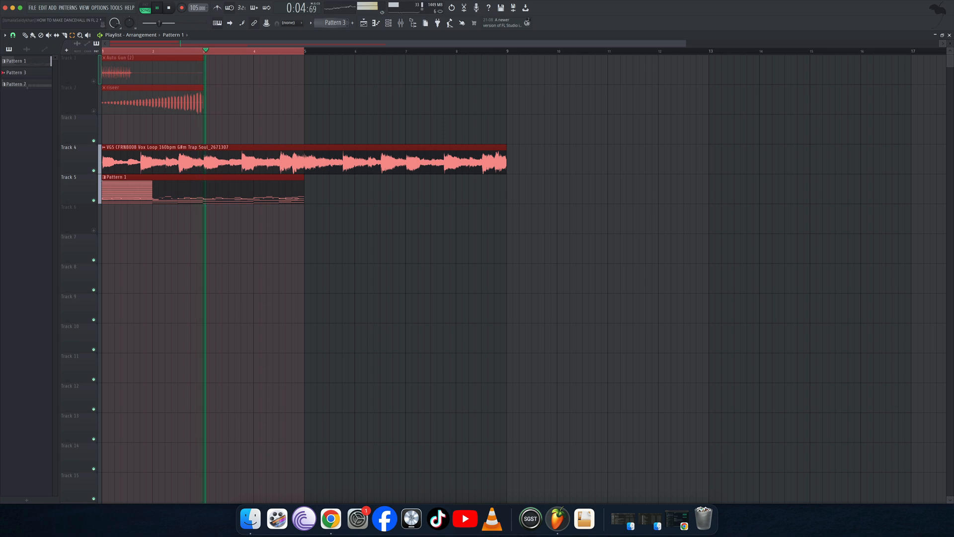
pyautogui.click(244, 215)
pyautogui.click(392, 27)
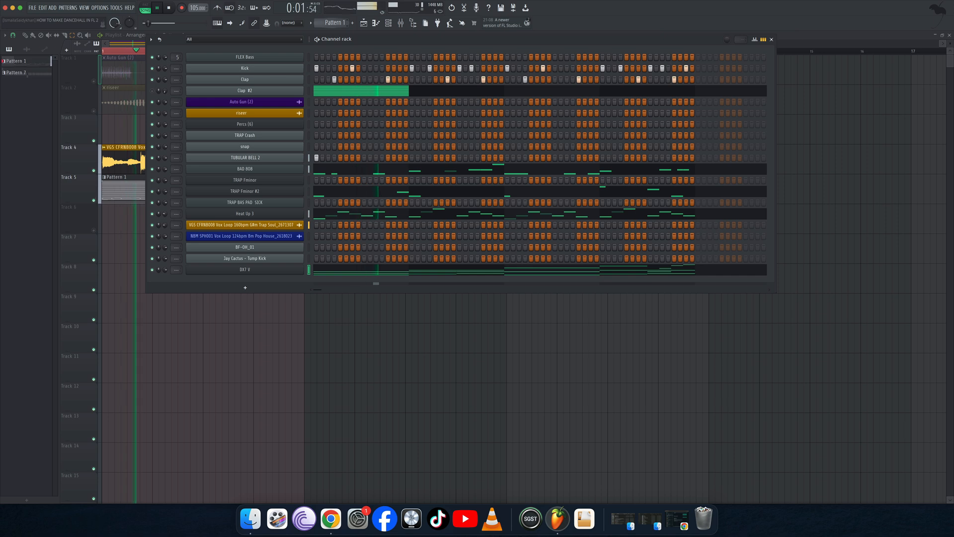
# - Select Pattern 7, place it on Track 6 from bar 1, and make Pattern 1 the active pattern again
pyautogui.press('Right')
pyautogui.press('Right')
pyautogui.press('Right')
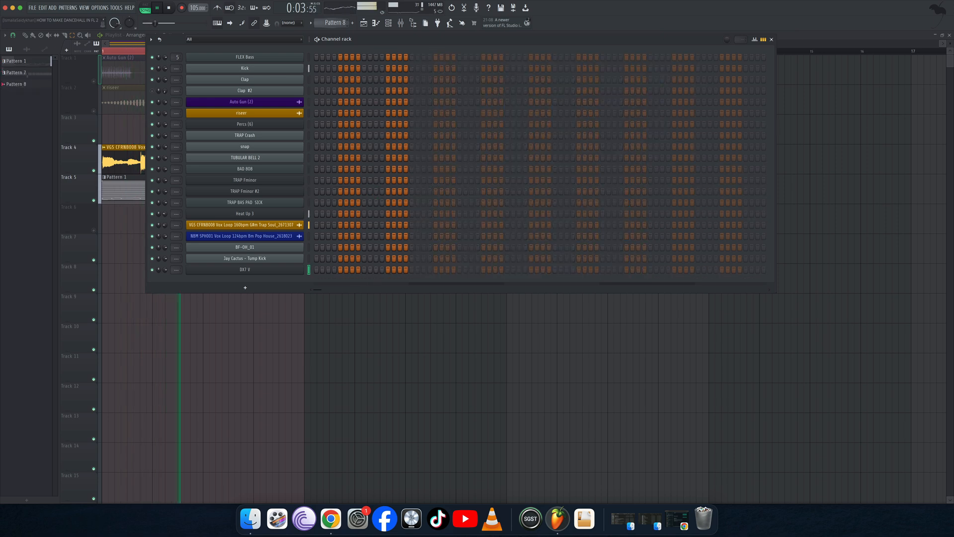
pyautogui.press('Left')
pyautogui.click(772, 39)
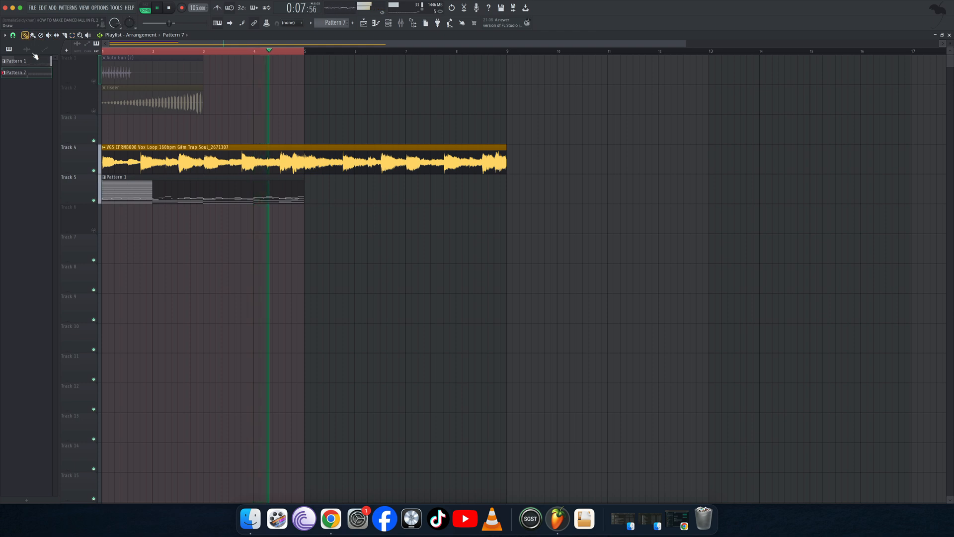
pyautogui.click(103, 218)
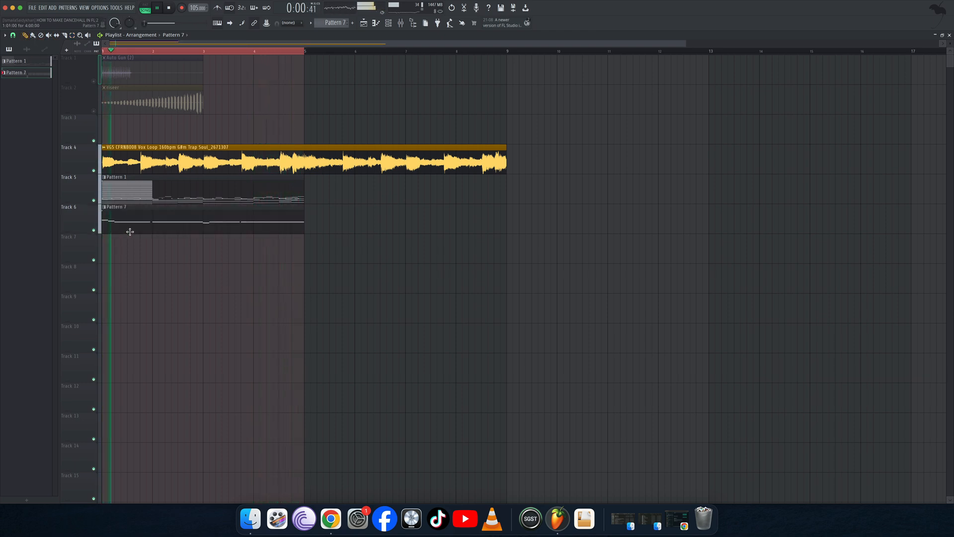
pyautogui.moveTo(299, 192); pyautogui.dragTo(300, 193)
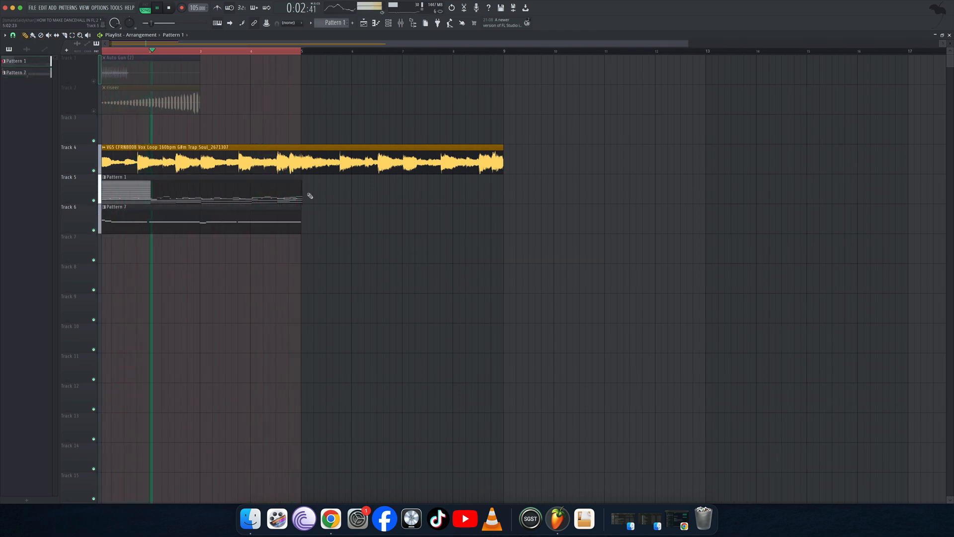
# - Place a second Pattern 1 clip on Track 5 and a second Pattern 7 clip on Track 6, both from bar 5
pyautogui.click(306, 195)
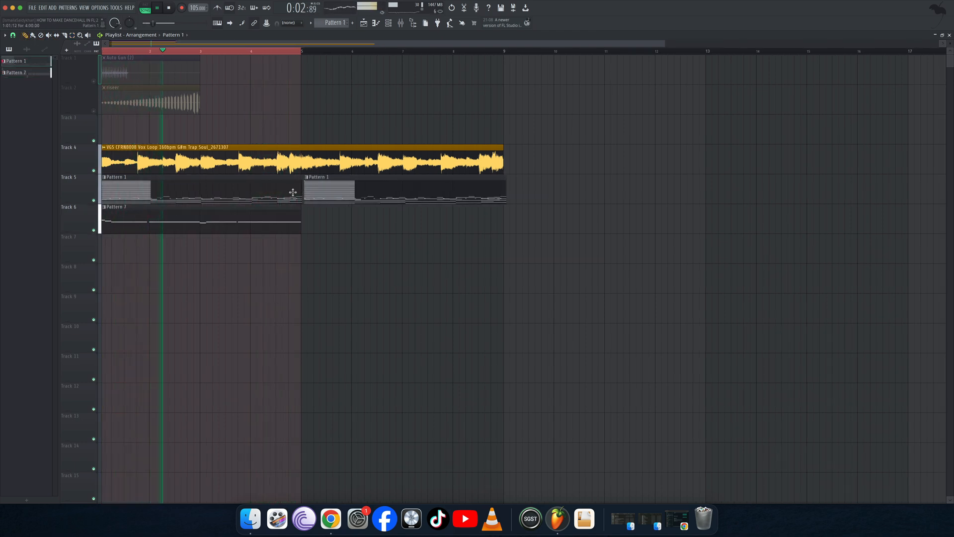
pyautogui.click(294, 218)
pyautogui.click(302, 217)
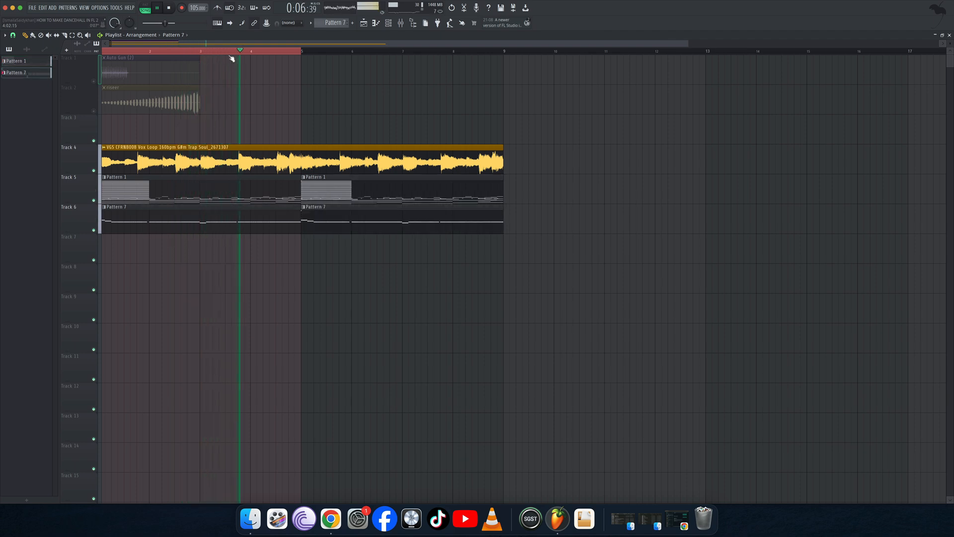
# - Open the DX7 V channel from the channel rack and change its preset to Dire Dreams
pyautogui.click(390, 24)
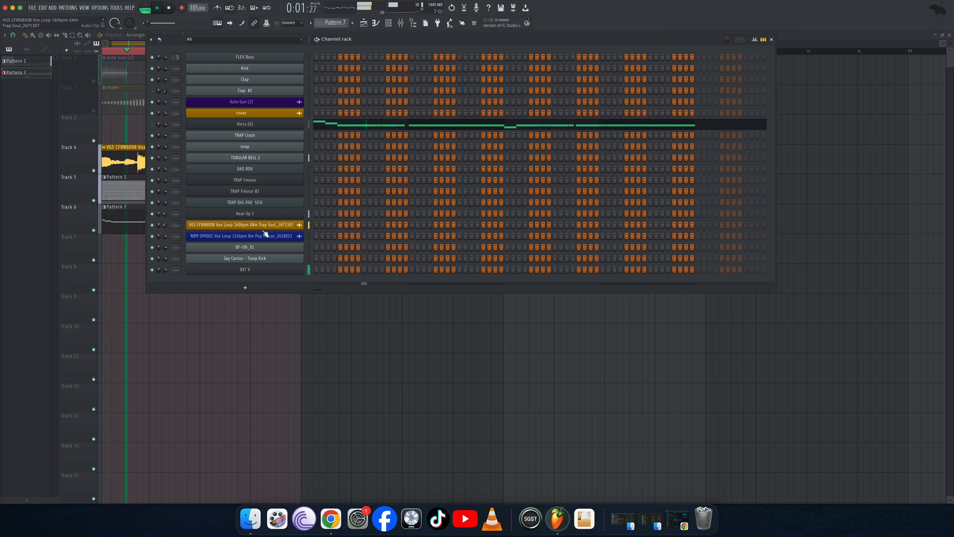
pyautogui.click(275, 270)
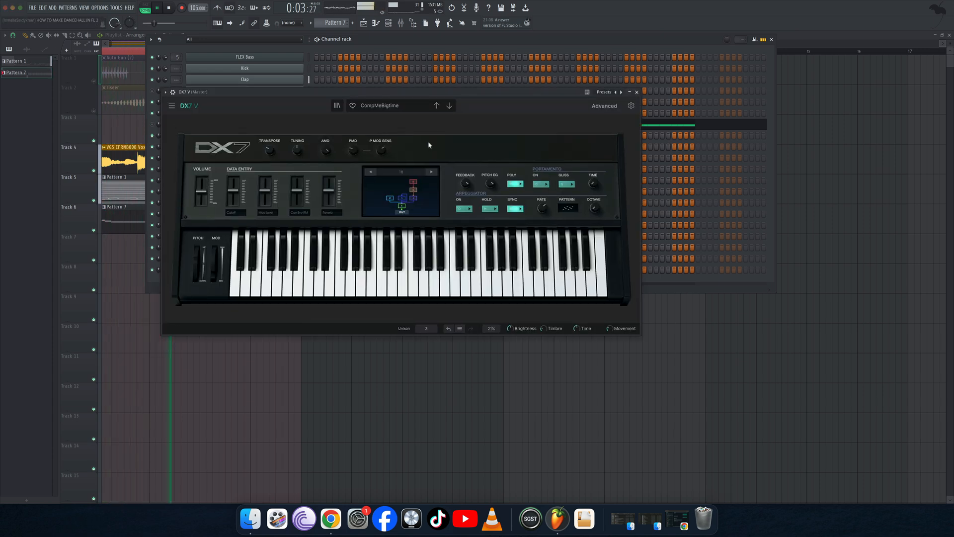
pyautogui.click(448, 105)
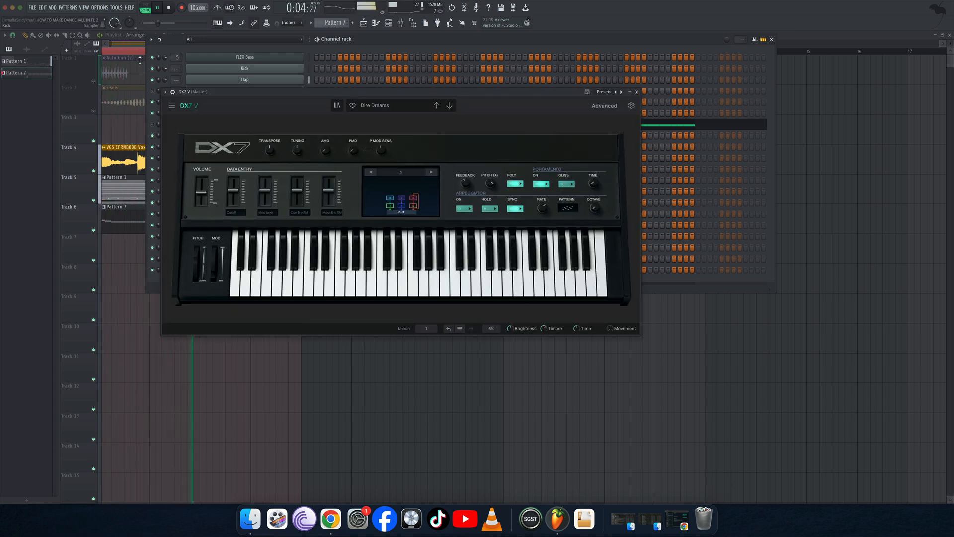
# - Clear the playlist's time selection and save the project
pyautogui.click(75, 38)
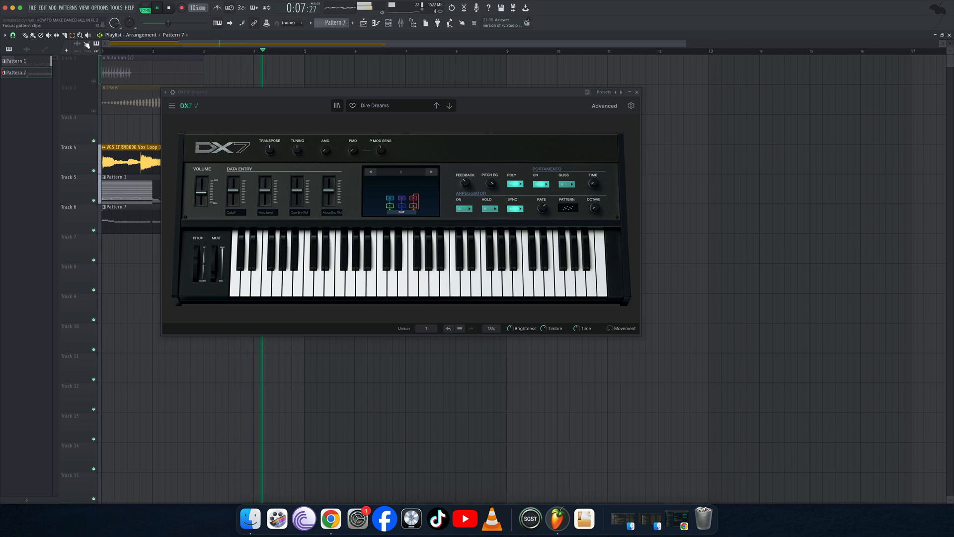
pyautogui.click(32, 12)
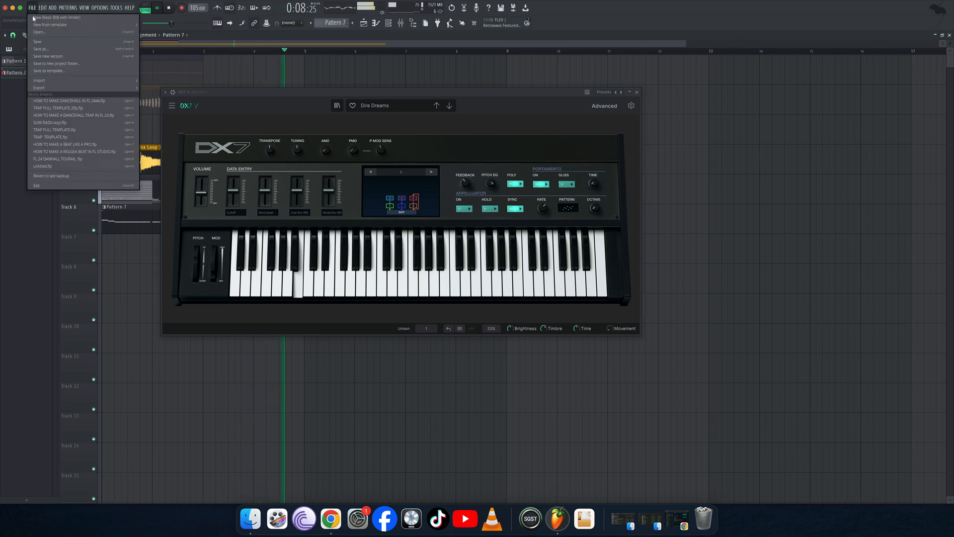
pyautogui.click(54, 49)
# - Try the METALIC BELL and NINE BELLS presets in Heat Up 3, and settle on DRACULAS ORGAN from the pads
pyautogui.click(390, 23)
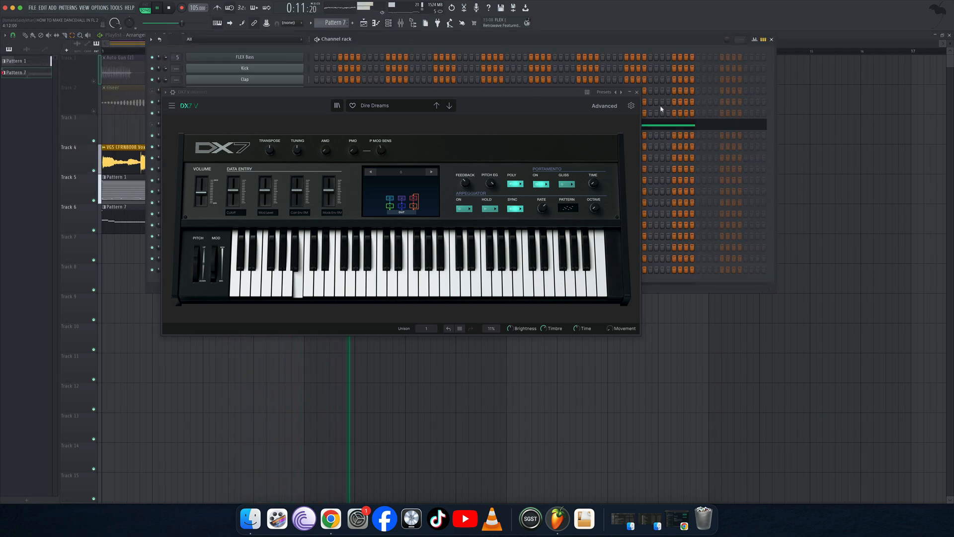
pyautogui.press('Escape')
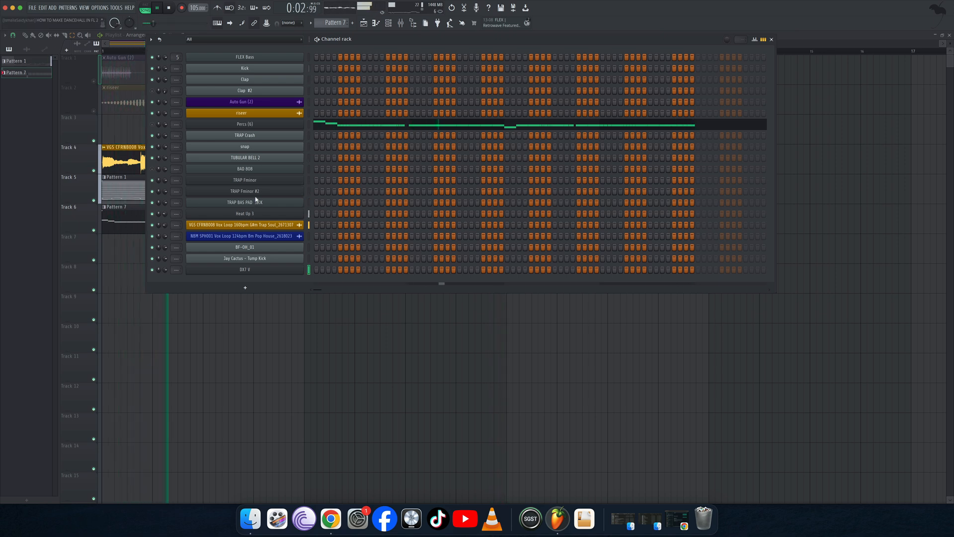
pyautogui.click(258, 215)
pyautogui.click(304, 119)
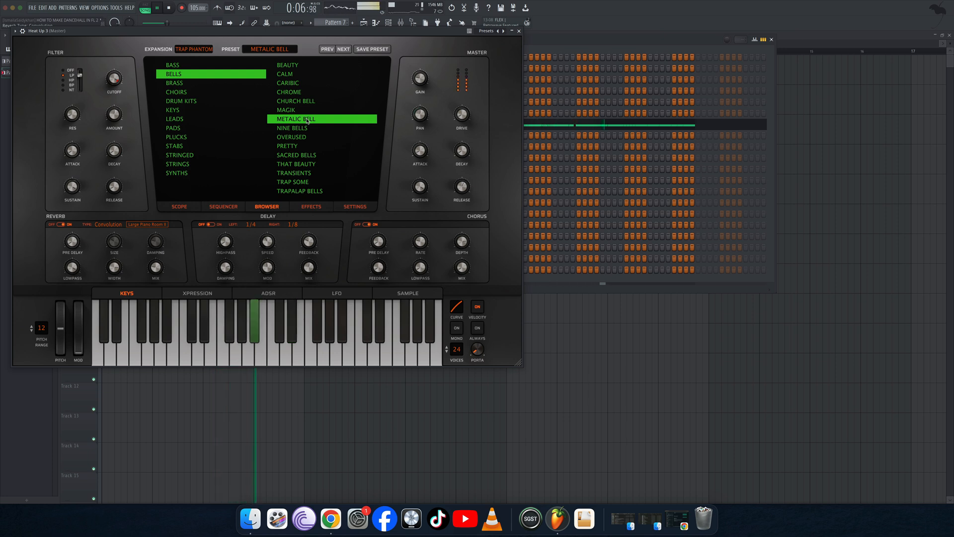
pyautogui.click(301, 128)
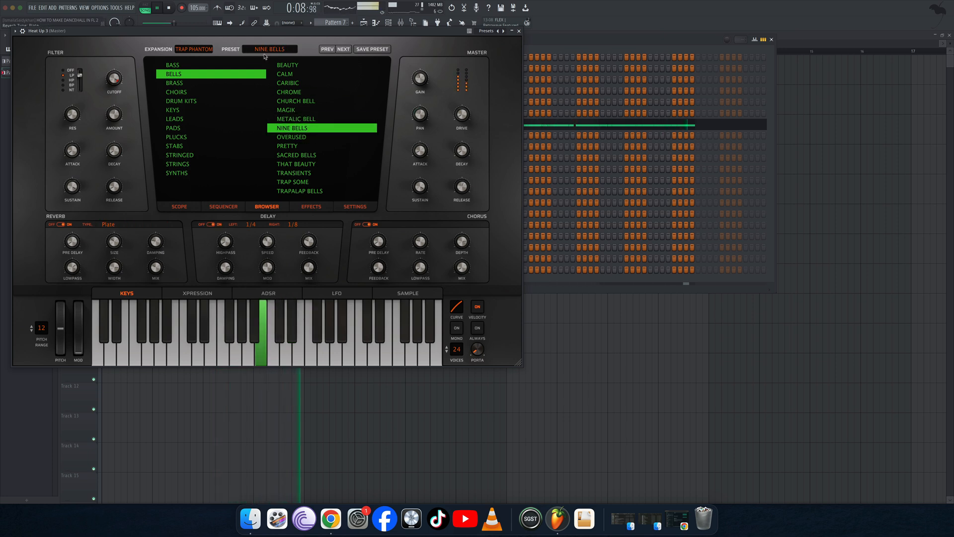
pyautogui.moveTo(259, 31); pyautogui.dragTo(528, 54)
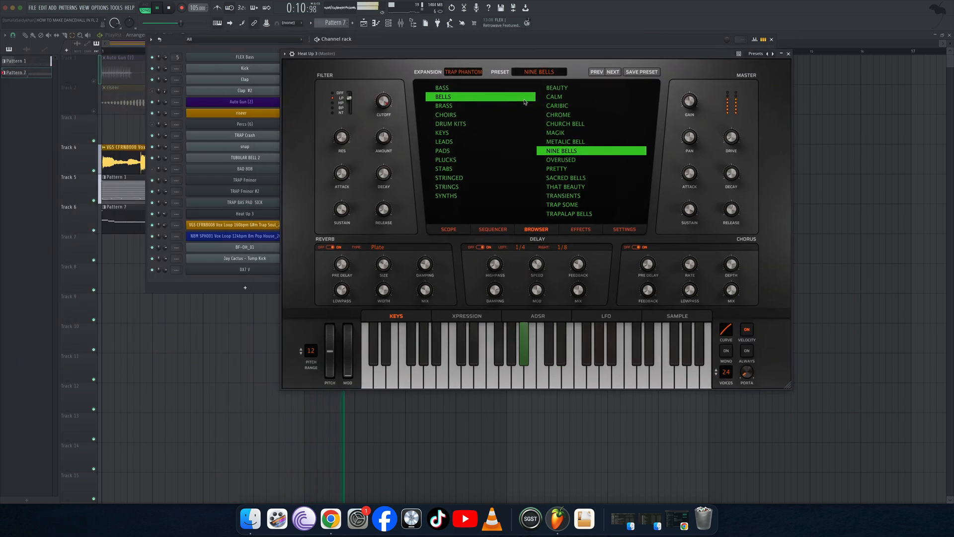
pyautogui.click(472, 152)
pyautogui.click(570, 160)
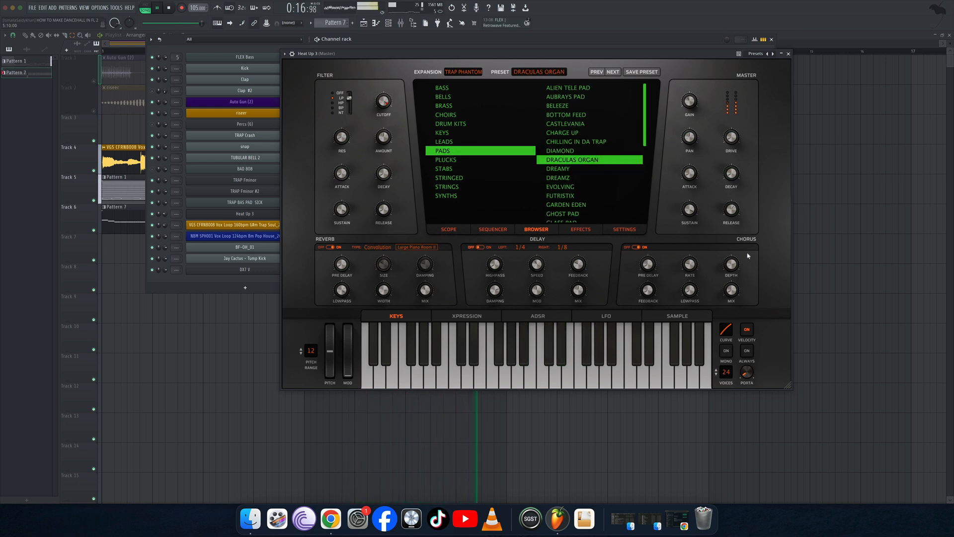
# - Close the Heat Up 3 instrument and save the project again
pyautogui.click(789, 53)
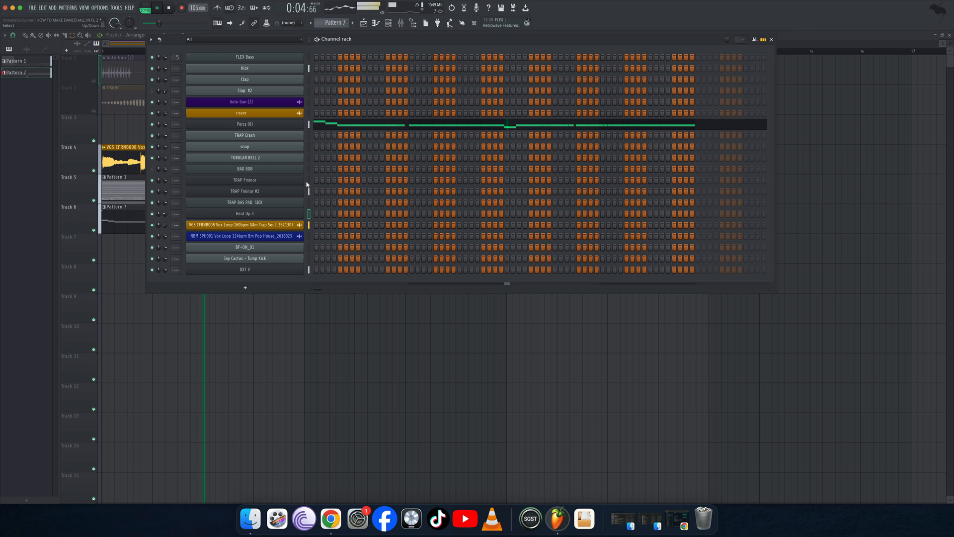
pyautogui.click(32, 7)
pyautogui.click(45, 44)
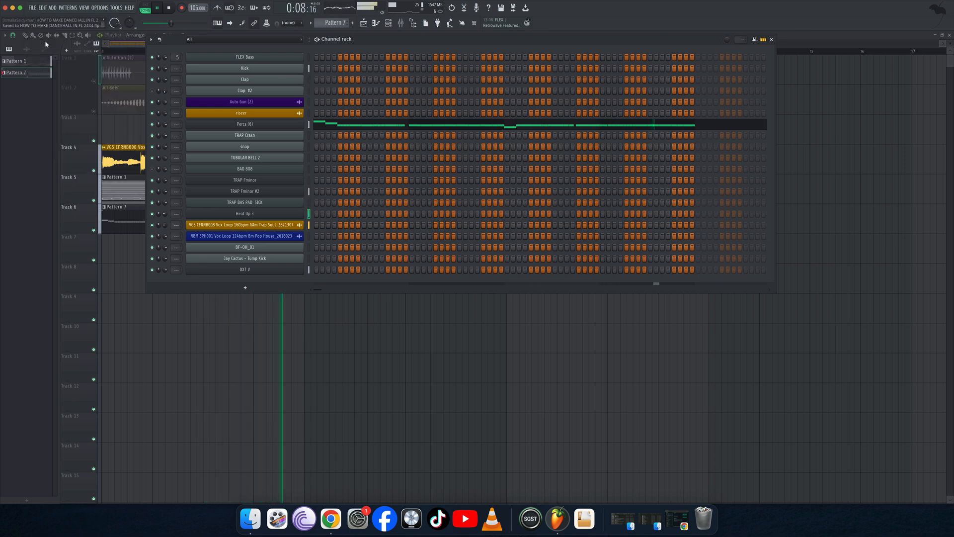
# - Unmute Track 2, move its riser clip to start at bar 7, and open the riser's channel settings
pyautogui.click(95, 112)
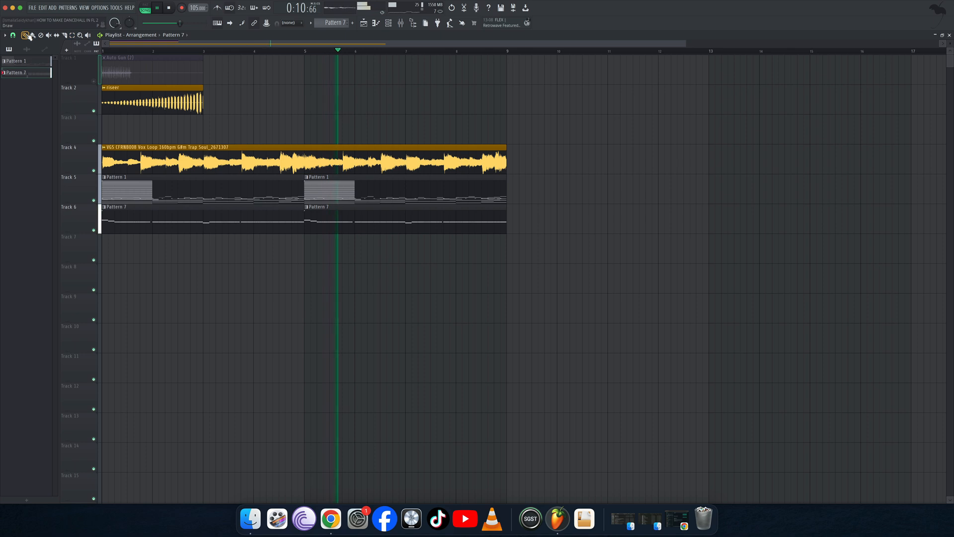
pyautogui.moveTo(167, 98); pyautogui.dragTo(462, 98)
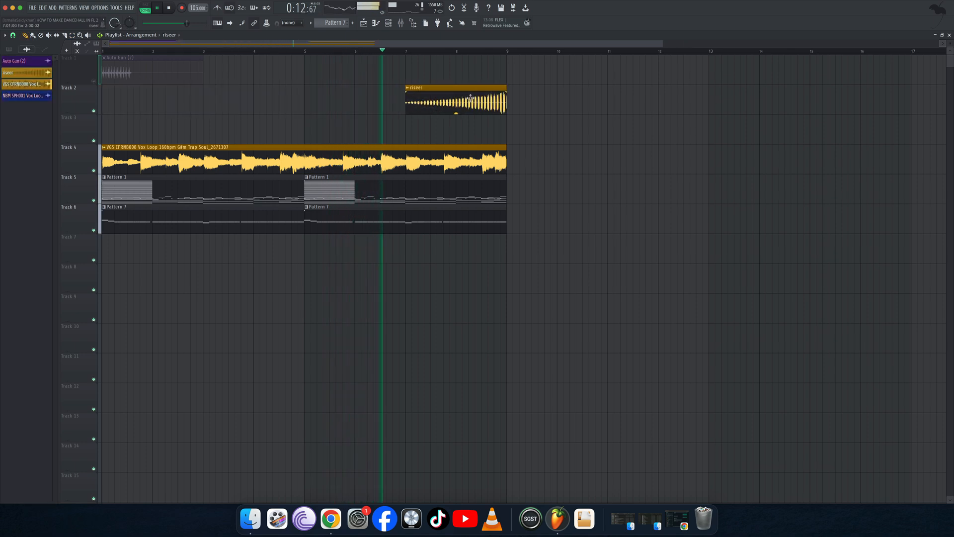
pyautogui.doubleClick(462, 98)
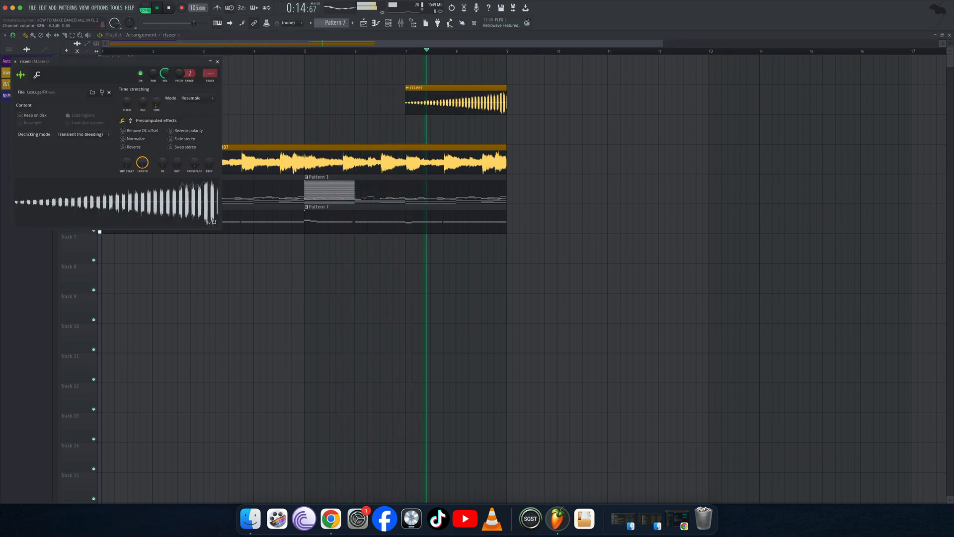
# - Show Pattern 1 in the channel rack and add a hit at bar 3, step 4 on the NBM SPH001 Vox Loop channel
pyautogui.click(389, 23)
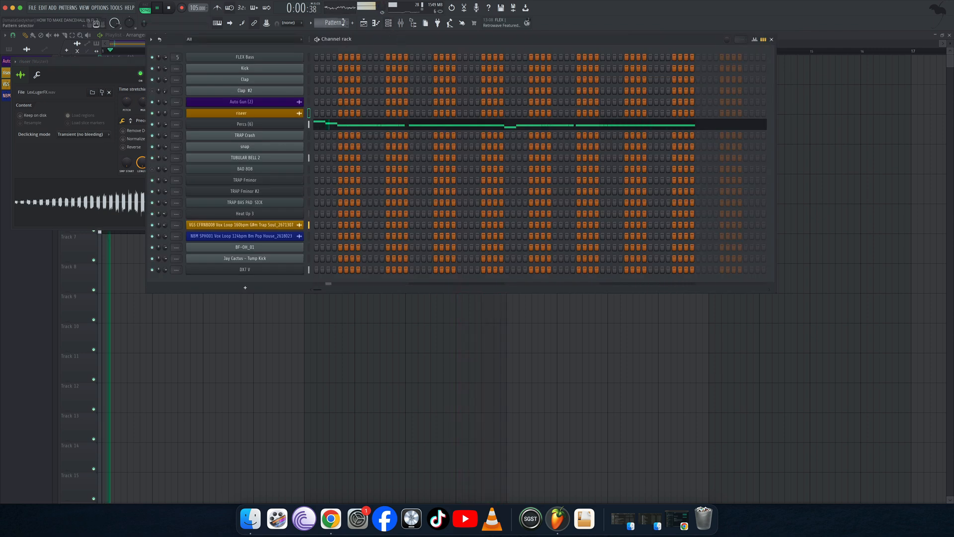
pyautogui.scroll(1, 343, 23)
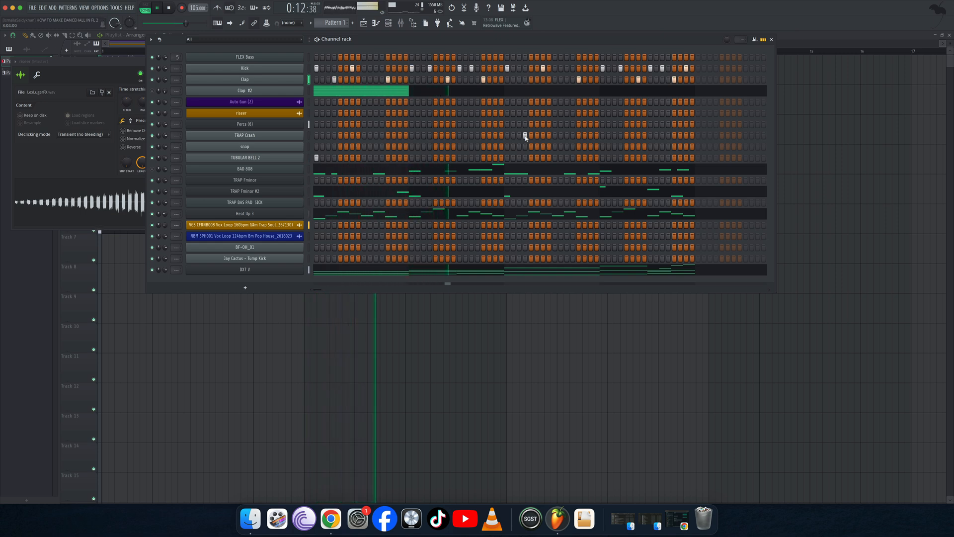
pyautogui.click(523, 237)
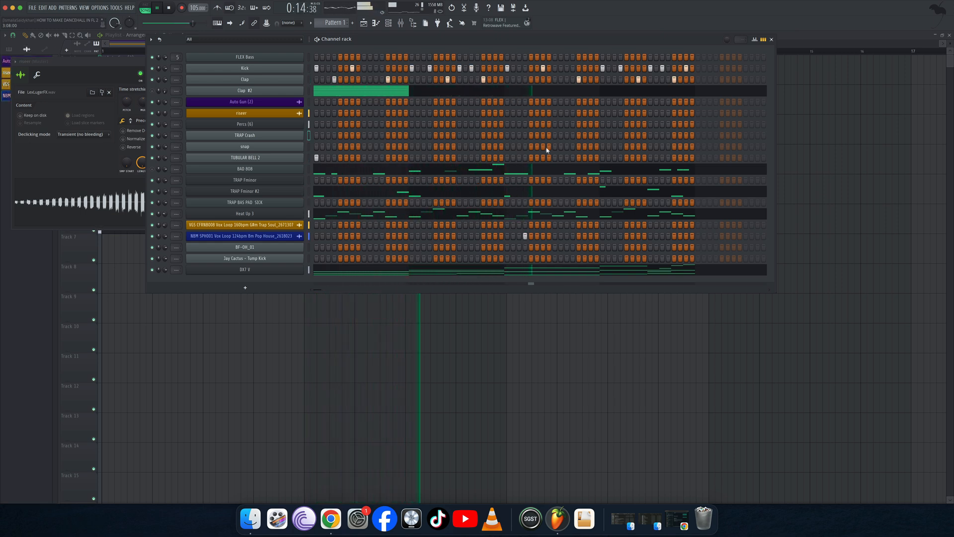